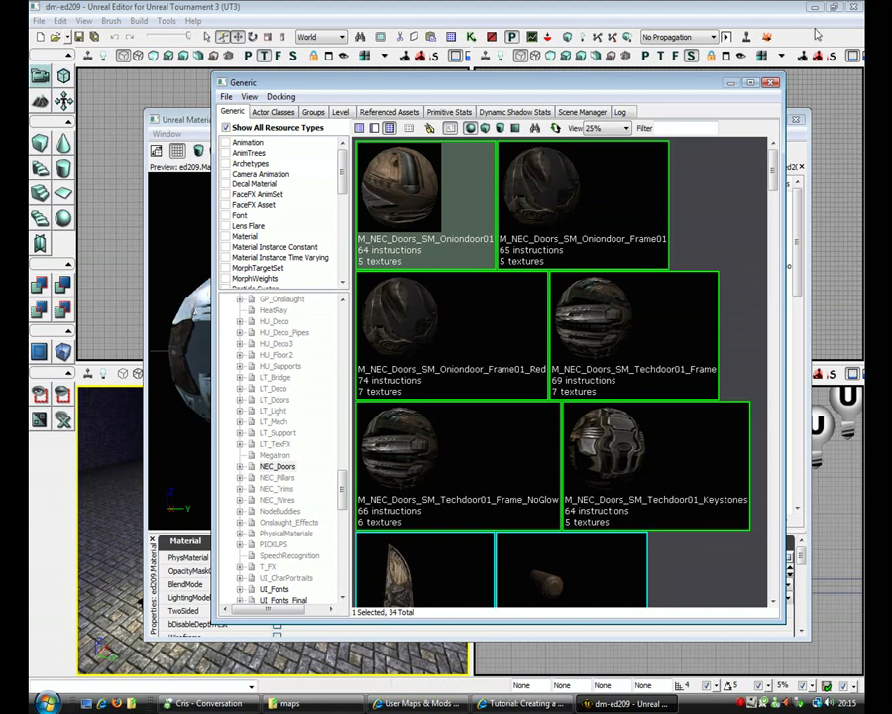
Bring the ed209.Materials.edmat material editor in front of the Generic browser.
{"action": "left_click_drag", "start_coordinate": [712, 86], "coordinate": [646, 67]}
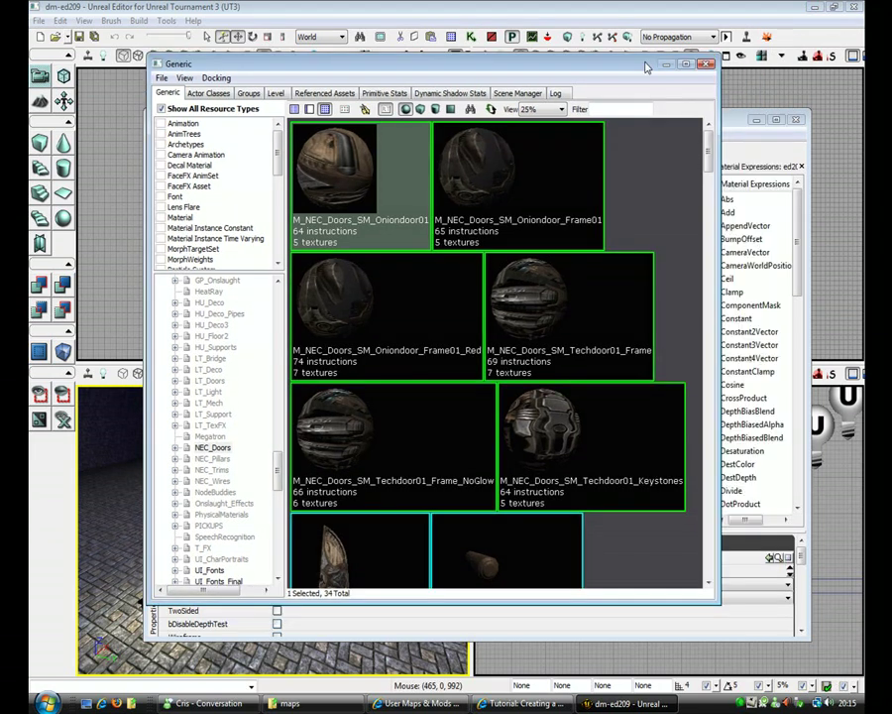
{"action": "left_click", "coordinate": [606, 613]}
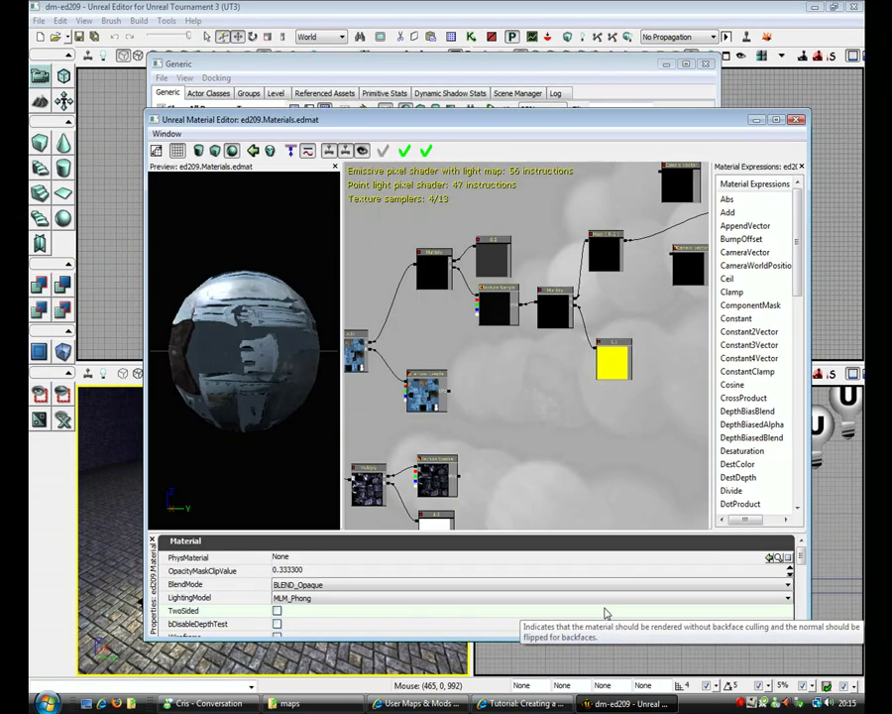
{"action": "left_click_drag", "start_coordinate": [526, 114], "coordinate": [549, 107]}
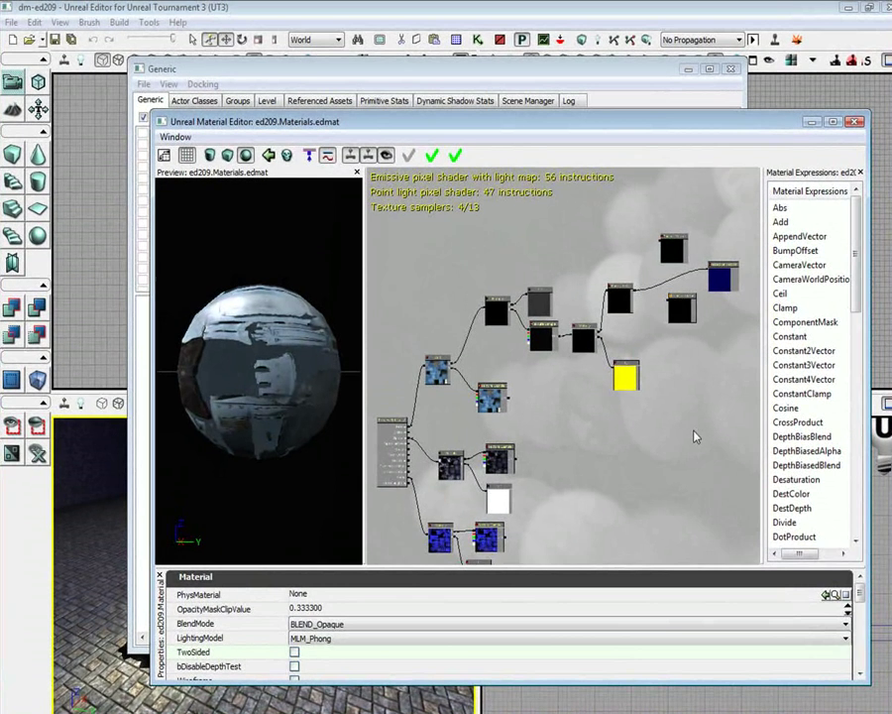
Delete both unconnected Camera Vector nodes near the Reflection Vector in the ed209 material graph.
{"action": "scroll", "coordinate": [561, 380], "scroll_direction": "up", "scroll_amount": 5}
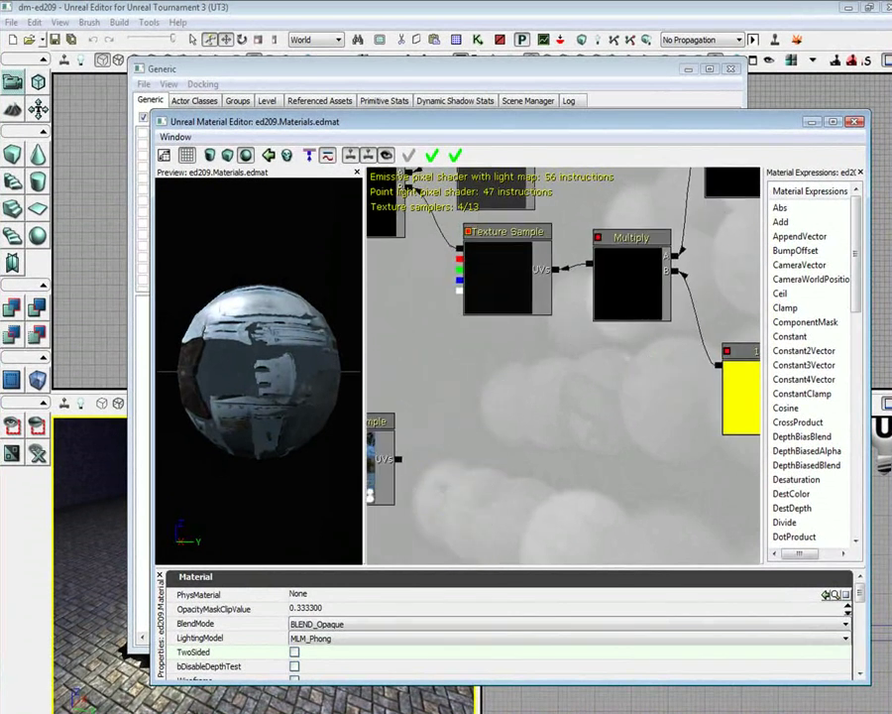
{"action": "scroll", "coordinate": [626, 416], "scroll_direction": "down", "scroll_amount": 4}
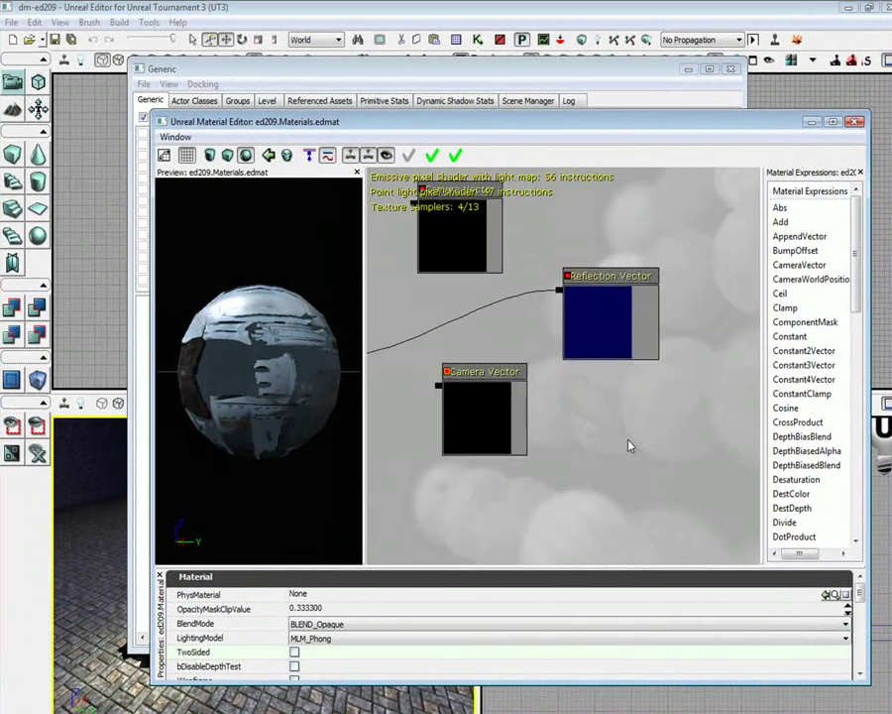
{"action": "left_click_drag", "start_coordinate": [553, 409], "coordinate": [711, 348]}
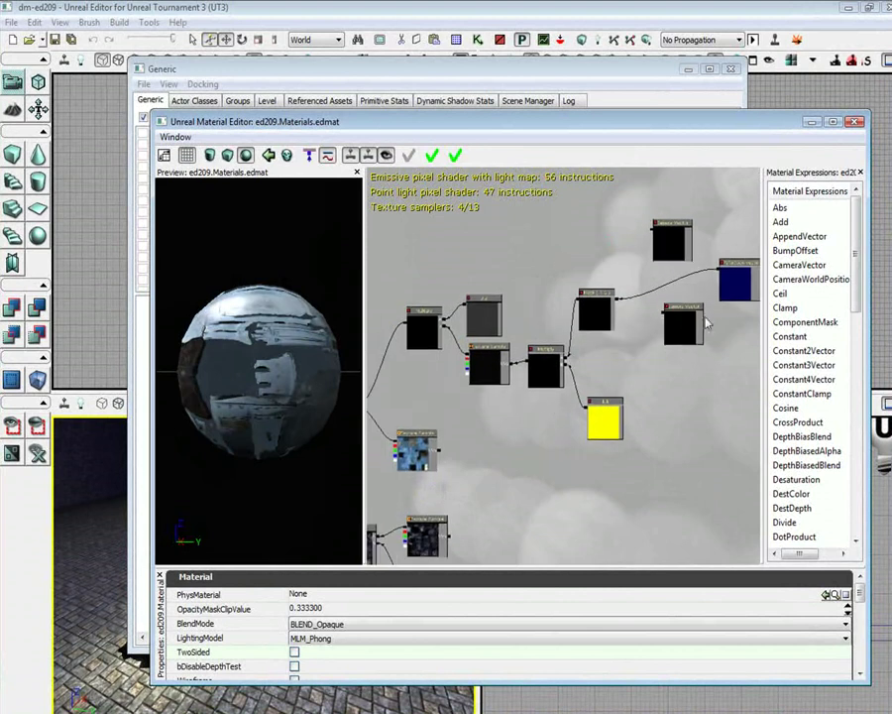
{"action": "scroll", "coordinate": [599, 270], "scroll_direction": "up", "scroll_amount": 4}
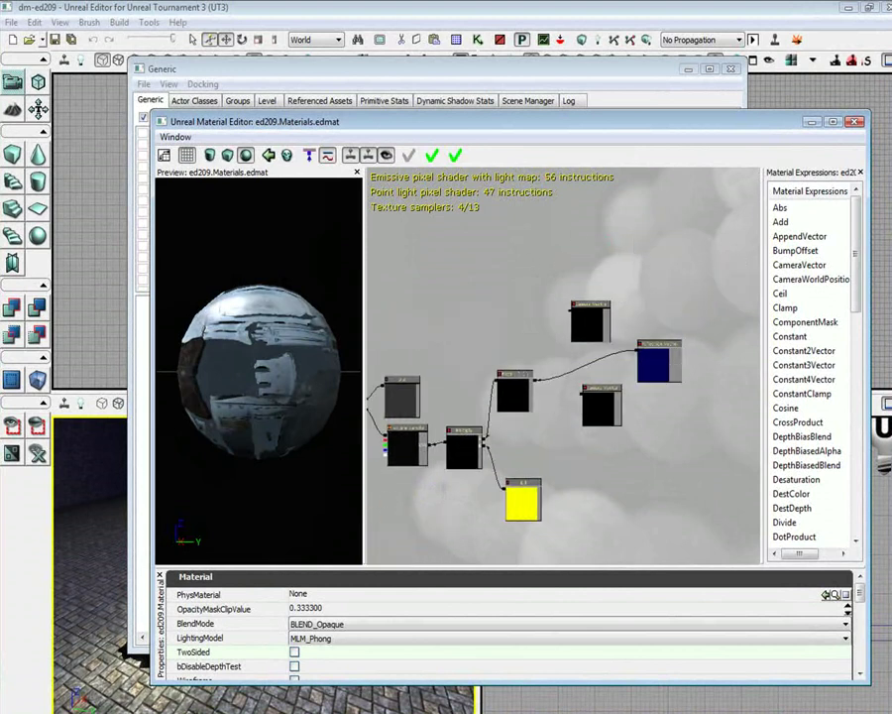
{"action": "left_click", "coordinate": [639, 462]}
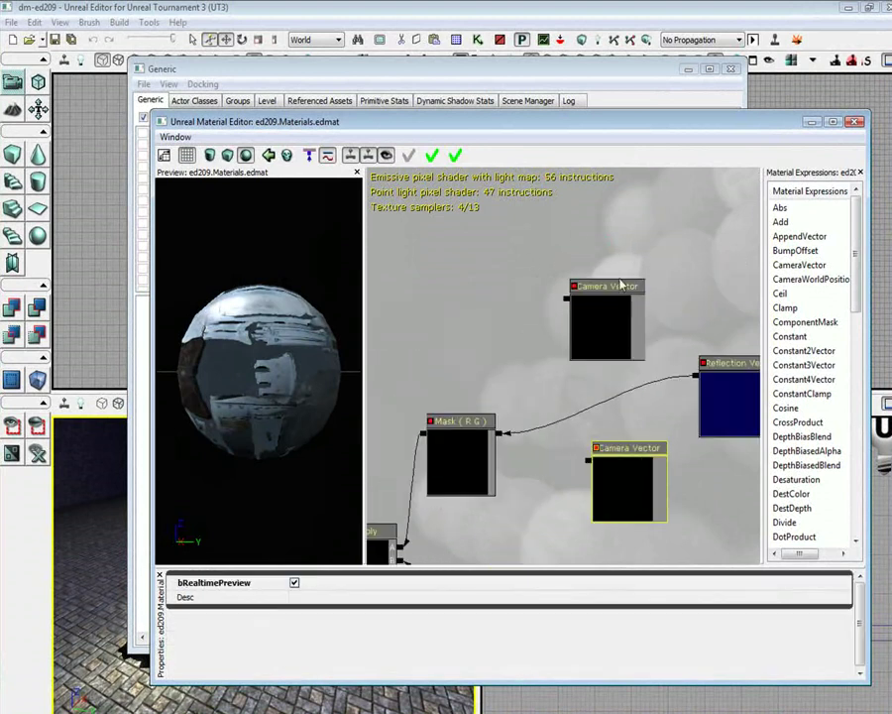
{"action": "left_click", "coordinate": [610, 304], "text": "ctrl"}
{"action": "key", "text": "Delete"}
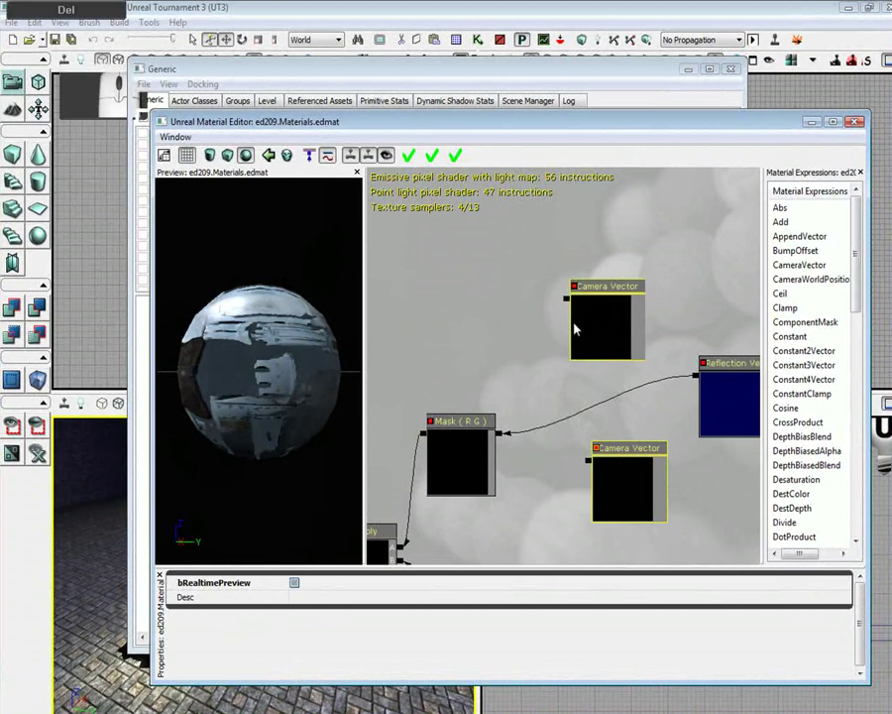
Examine the ed209 material on the preview sphere from several angles and distances.
{"action": "scroll", "coordinate": [531, 353], "scroll_direction": "down", "scroll_amount": 4}
{"action": "left_click_drag", "start_coordinate": [596, 453], "coordinate": [670, 408]}
{"action": "left_click_drag", "start_coordinate": [337, 397], "coordinate": [247, 392]}
{"action": "right_click_drag", "start_coordinate": [260, 387], "coordinate": [260, 327]}
{"action": "left_click_drag", "start_coordinate": [259, 396], "coordinate": [267, 317]}
{"action": "right_click_drag", "start_coordinate": [260, 347], "coordinate": [259, 382]}
{"action": "left_click_drag", "start_coordinate": [259, 381], "coordinate": [240, 363]}
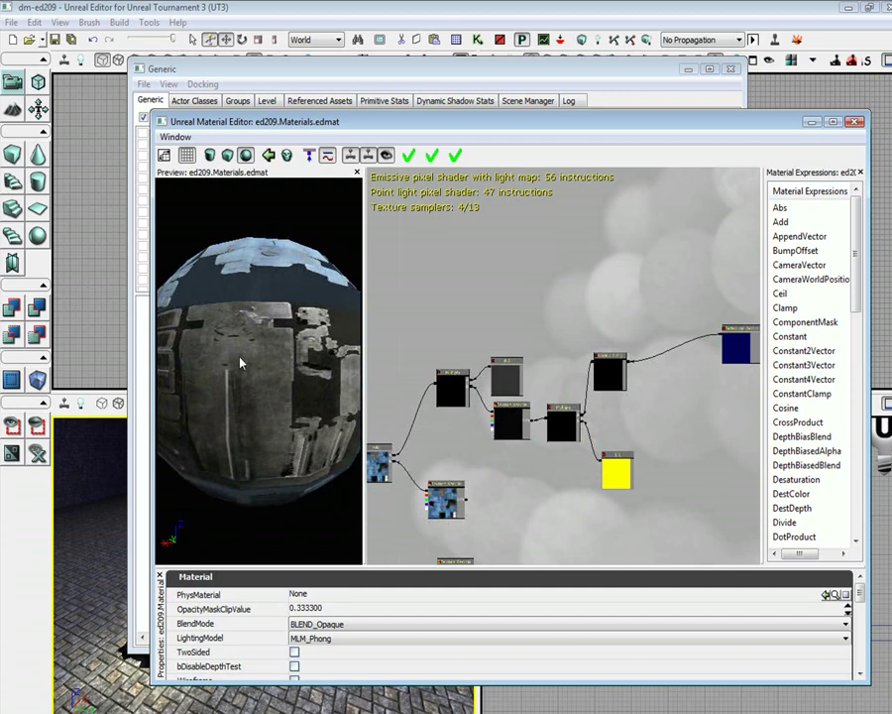
{"action": "mouse_move", "coordinate": [240, 362]}
{"action": "left_mouse_down"}
{"action": "mouse_move", "coordinate": [223, 358]}
{"action": "mouse_move", "coordinate": [238, 317]}
{"action": "mouse_move", "coordinate": [230, 361]}
{"action": "left_mouse_up"}
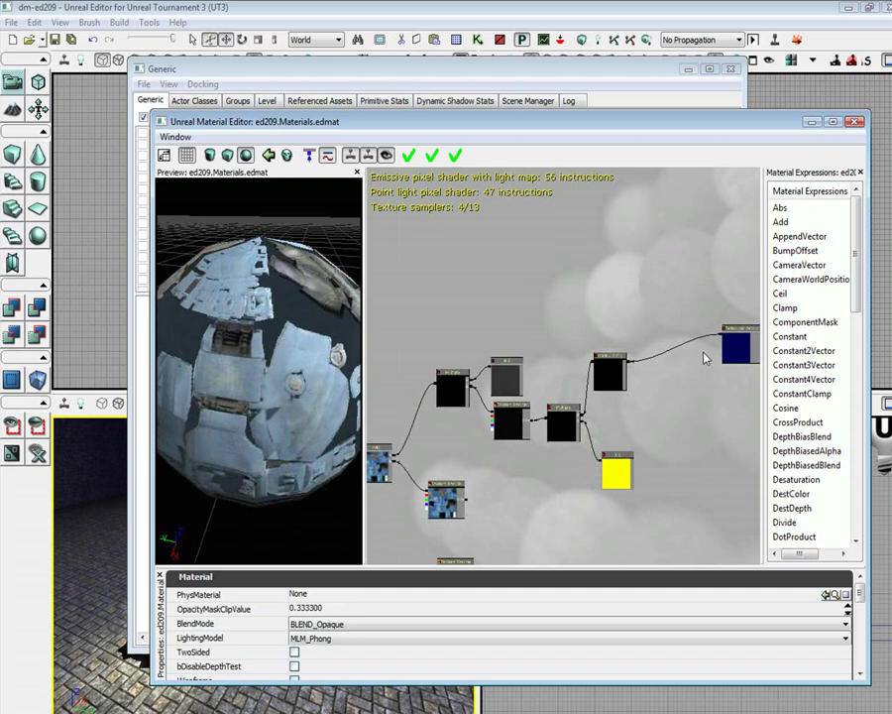
{"action": "left_click_drag", "start_coordinate": [258, 367], "coordinate": [247, 347]}
Open the M_NEC_Doors_SM_Techdoor01_Frame_NoGlow material from the NEC_Doors package in the Generic browser.
{"action": "left_click", "coordinate": [433, 76]}
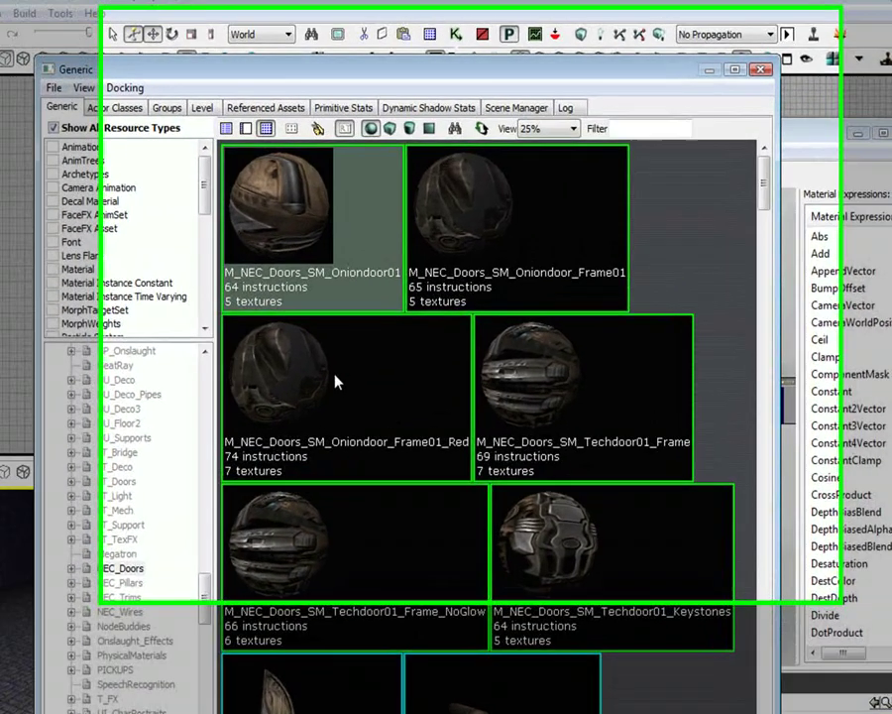
{"action": "left_click", "coordinate": [373, 330]}
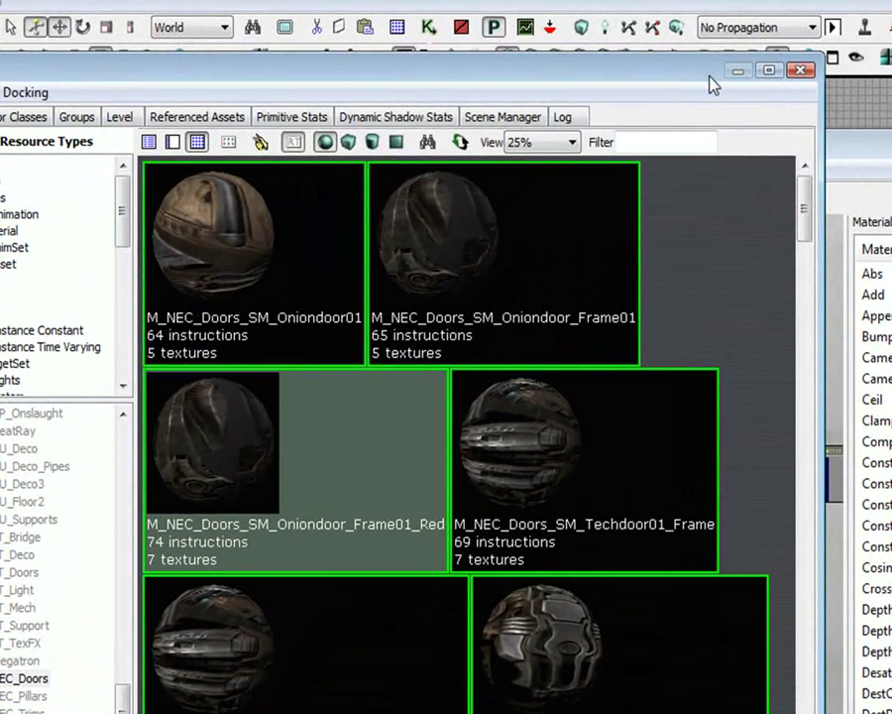
{"action": "left_click_drag", "start_coordinate": [711, 79], "coordinate": [636, 70]}
{"action": "left_click", "coordinate": [553, 518]}
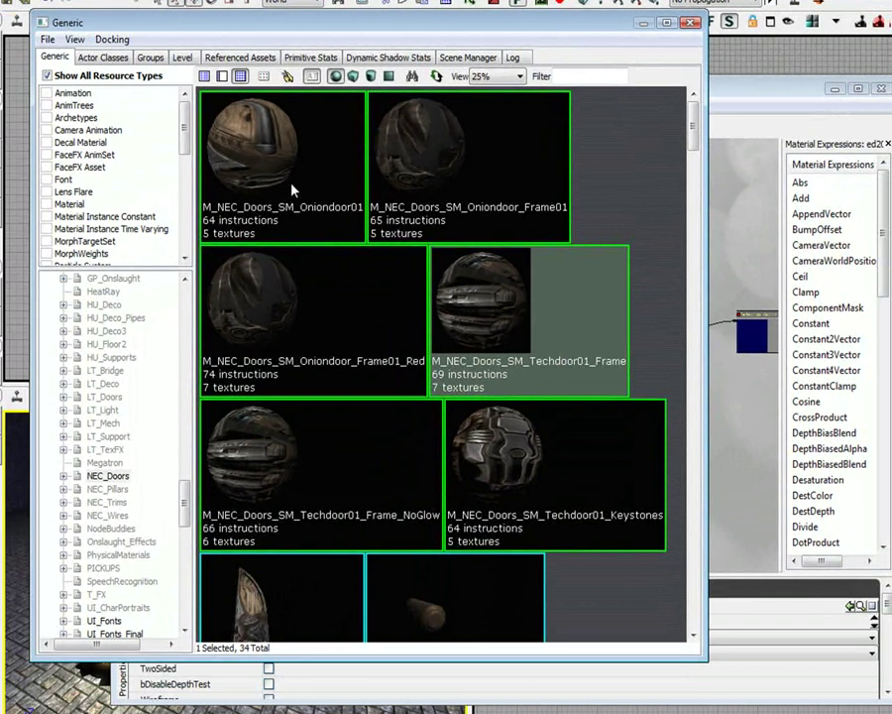
{"action": "left_click", "coordinate": [292, 198]}
{"action": "left_click", "coordinate": [255, 328]}
{"action": "left_click", "coordinate": [270, 484]}
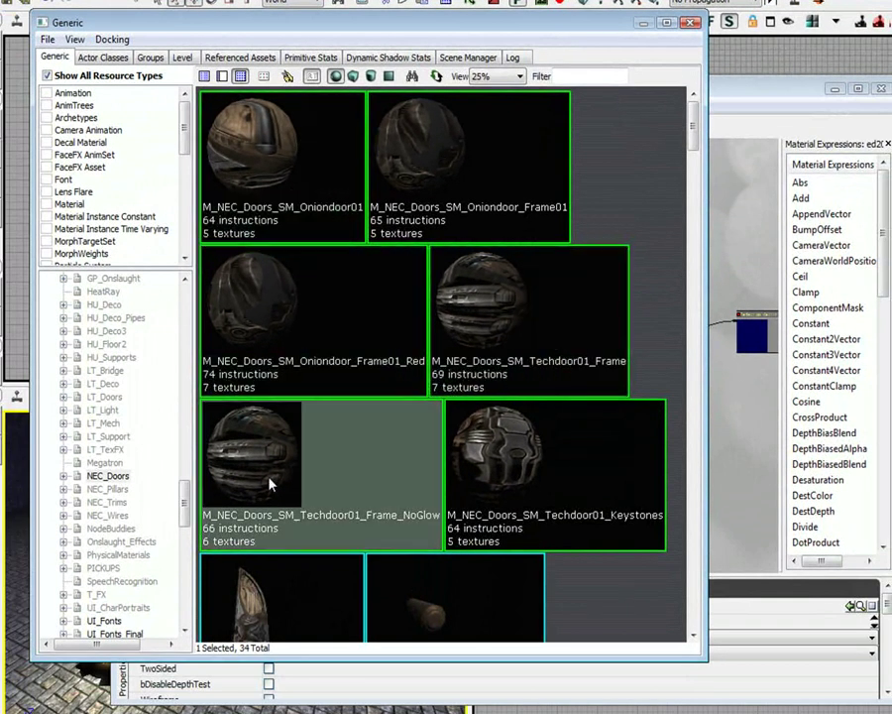
{"action": "double_click", "coordinate": [269, 484]}
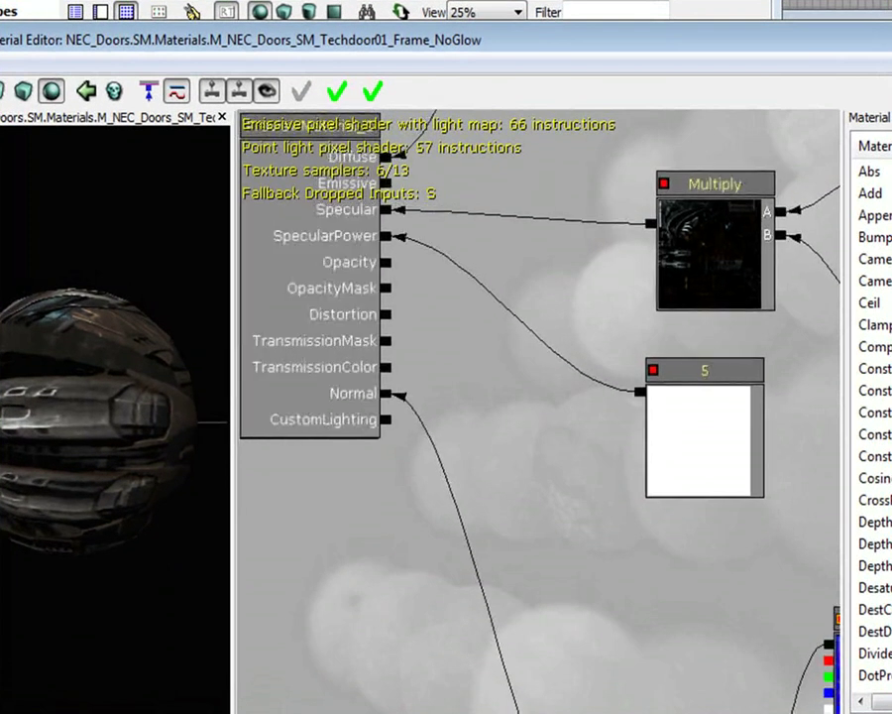
Select the door material's reflection nodes, from the Reflection Vector through the Desaturation and Multiply to the Texture Sample, and close its editor.
{"action": "scroll", "coordinate": [540, 426], "scroll_direction": "down", "scroll_amount": 3}
{"action": "scroll", "coordinate": [547, 442], "scroll_direction": "up", "scroll_amount": 1}
{"action": "left_click_drag", "start_coordinate": [547, 442], "coordinate": [278, 605]}
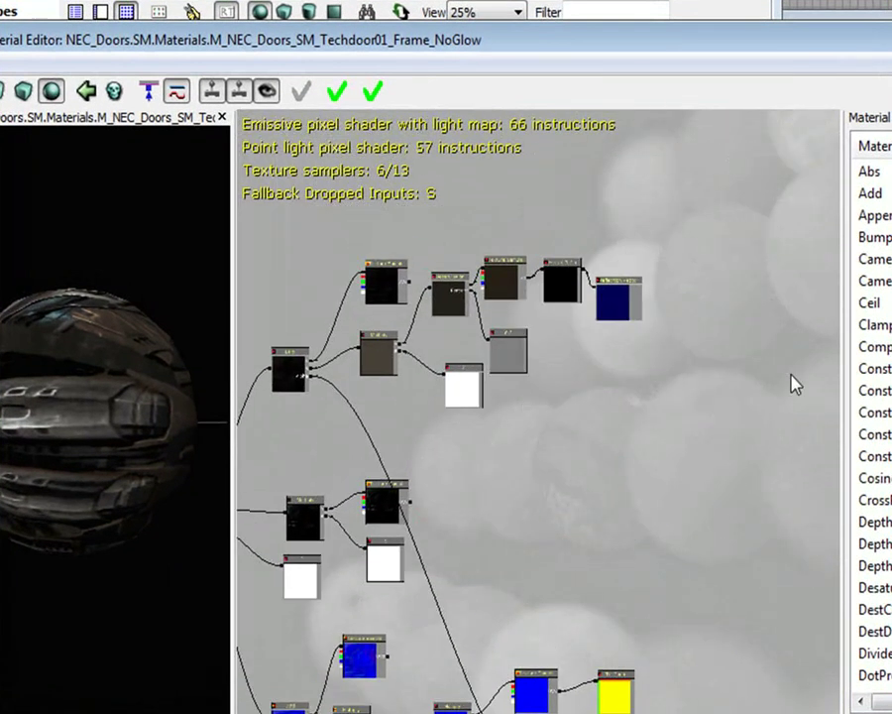
{"action": "scroll", "coordinate": [792, 384], "scroll_direction": "up", "scroll_amount": 4}
{"action": "left_click_drag", "start_coordinate": [778, 383], "coordinate": [863, 522]}
{"action": "left_click", "coordinate": [801, 324]}
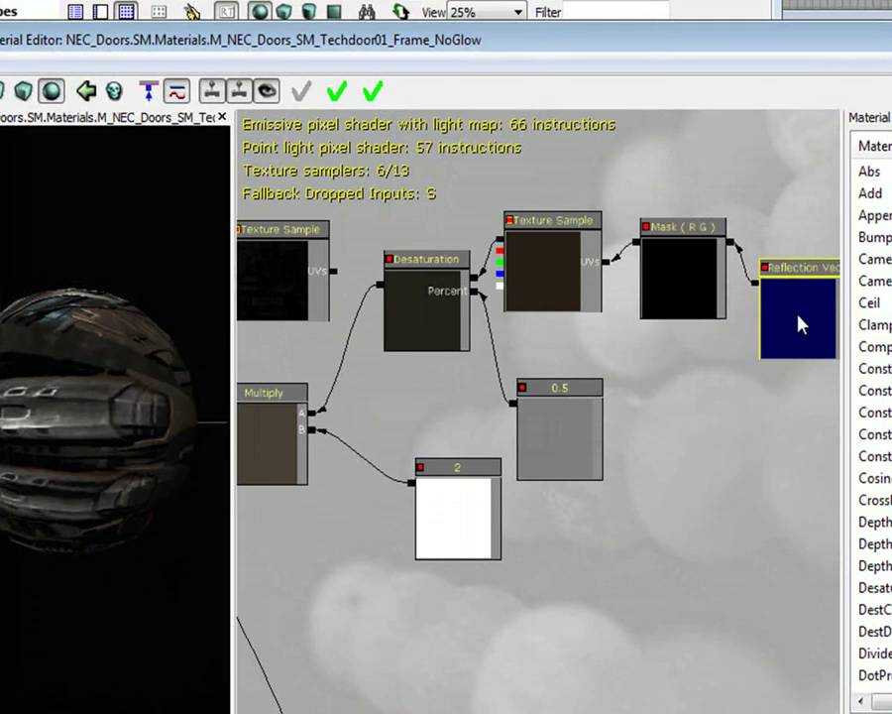
{"action": "left_click", "coordinate": [682, 290], "text": "ctrl"}
{"action": "left_click", "coordinate": [573, 280], "text": "ctrl"}
{"action": "left_click", "coordinate": [448, 290], "text": "ctrl"}
{"action": "left_click", "coordinate": [543, 461], "text": "ctrl"}
{"action": "left_click", "coordinate": [456, 507], "text": "ctrl"}
{"action": "left_click", "coordinate": [259, 450], "text": "ctrl"}
{"action": "left_click", "coordinate": [315, 256], "text": "ctrl"}
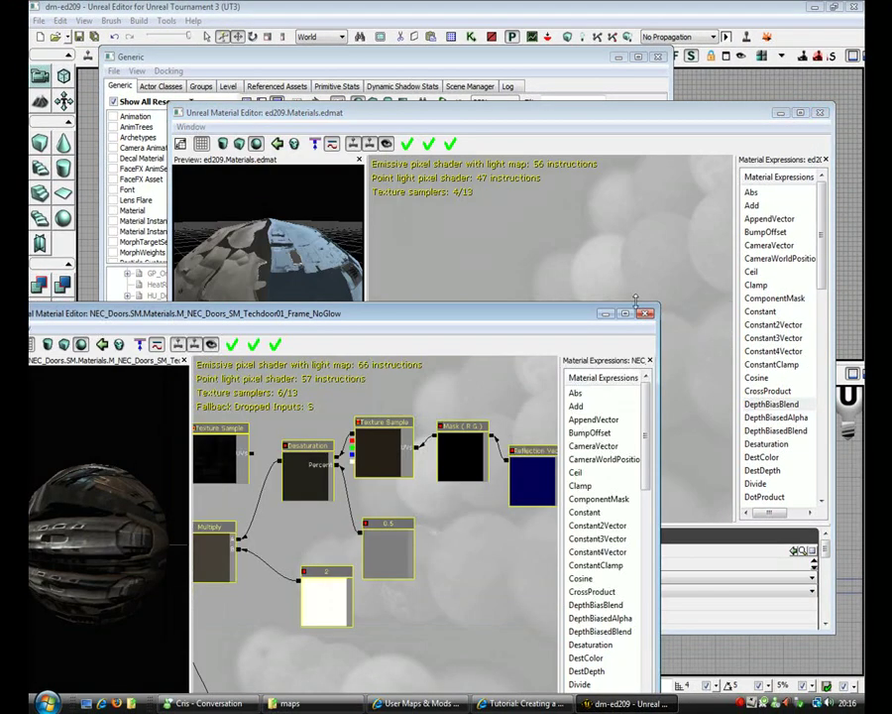
{"action": "left_click", "coordinate": [645, 315]}
Place a spare ReflectionVector expression below the connected one in the ed209 graph and delete it.
{"action": "left_click", "coordinate": [493, 404]}
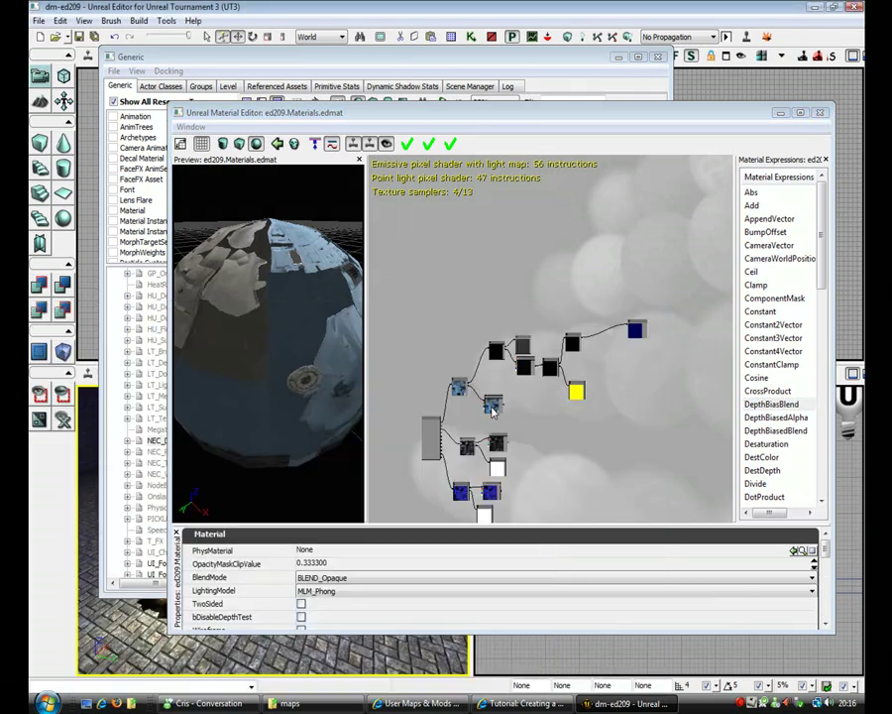
{"action": "scroll", "coordinate": [635, 406], "scroll_direction": "up", "scroll_amount": 6}
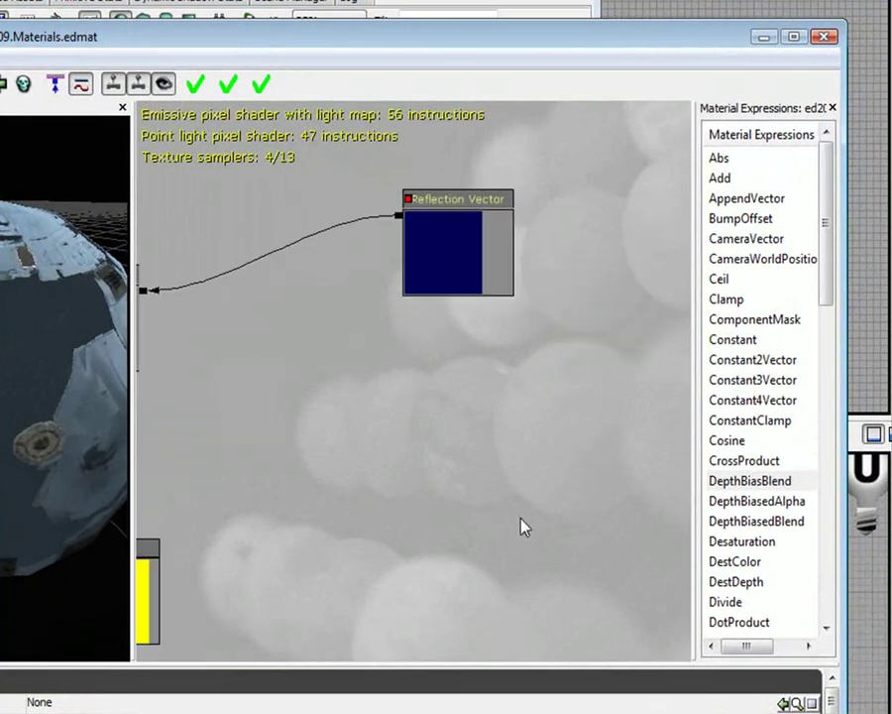
{"action": "left_click_drag", "start_coordinate": [523, 528], "coordinate": [613, 598]}
{"action": "left_click_drag", "start_coordinate": [824, 279], "coordinate": [810, 481]}
{"action": "left_click", "coordinate": [764, 521]}
{"action": "left_click", "coordinate": [760, 501]}
{"action": "left_click_drag", "start_coordinate": [597, 509], "coordinate": [514, 474]}
{"action": "left_click_drag", "start_coordinate": [440, 630], "coordinate": [492, 517]}
{"action": "left_click_drag", "start_coordinate": [636, 416], "coordinate": [517, 385]}
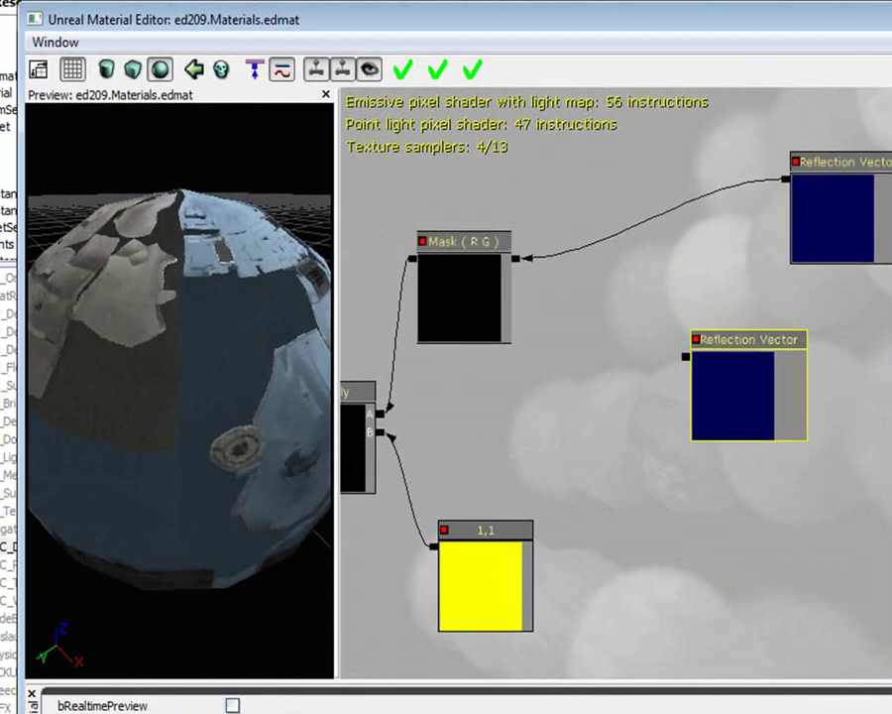
{"action": "left_click_drag", "start_coordinate": [739, 373], "coordinate": [738, 399]}
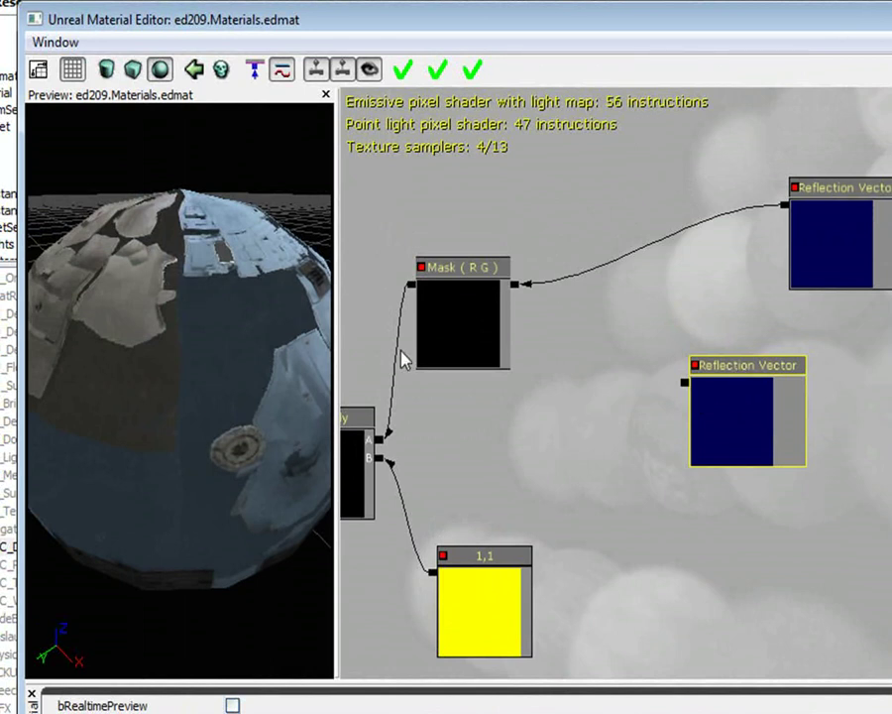
{"action": "key", "text": "Delete"}
Inspect the properties of the Mask ( R G ) node connected to the Reflection Vector.
{"action": "left_click", "coordinate": [448, 324]}
{"action": "left_click_drag", "start_coordinate": [666, 378], "coordinate": [703, 434]}
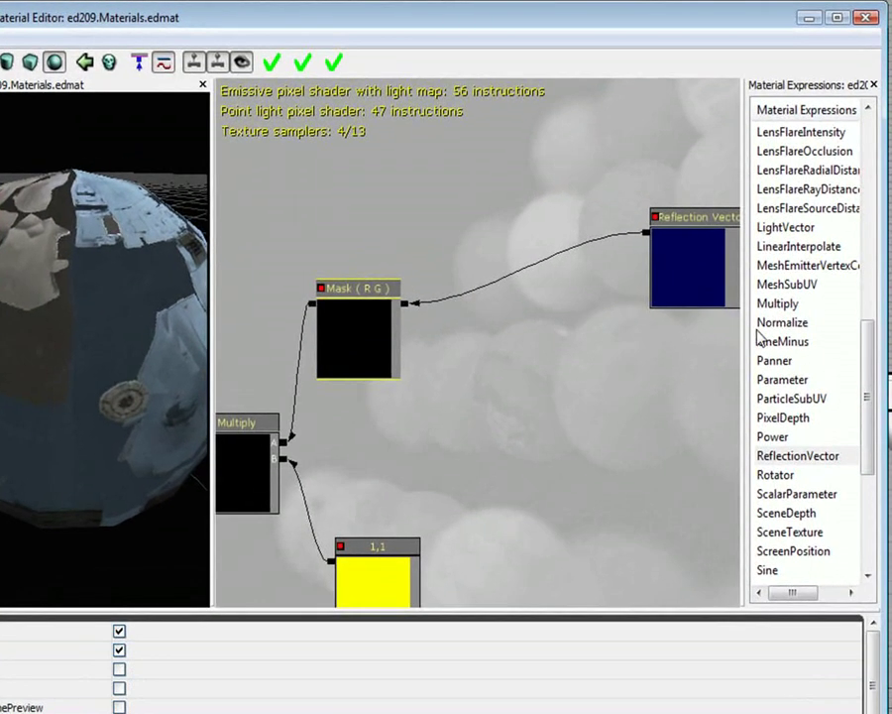
{"action": "left_click", "coordinate": [731, 303]}
{"action": "left_click", "coordinate": [367, 320]}
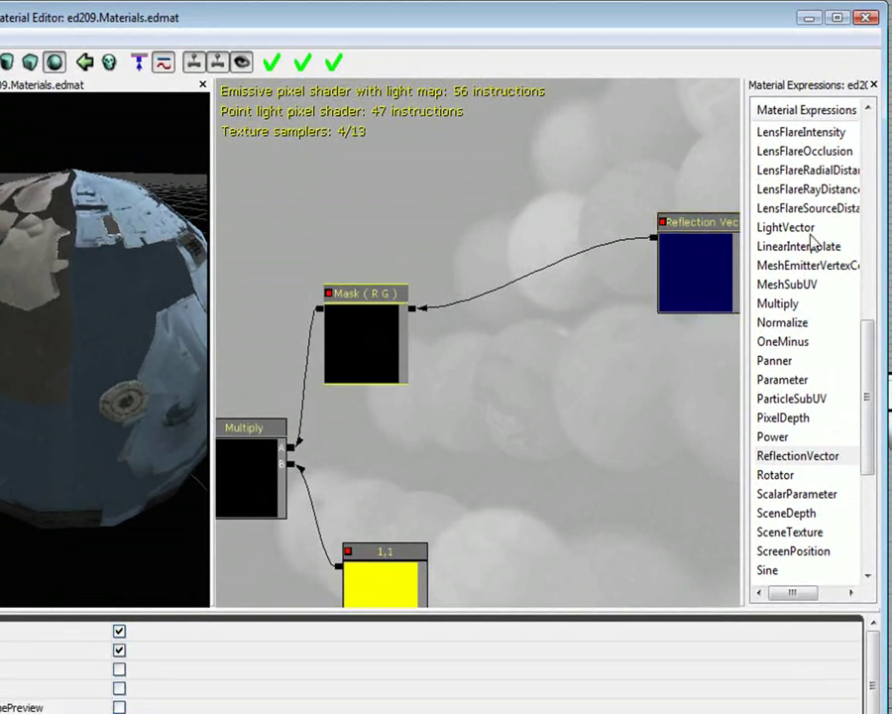
{"action": "left_click_drag", "start_coordinate": [356, 453], "coordinate": [468, 369]}
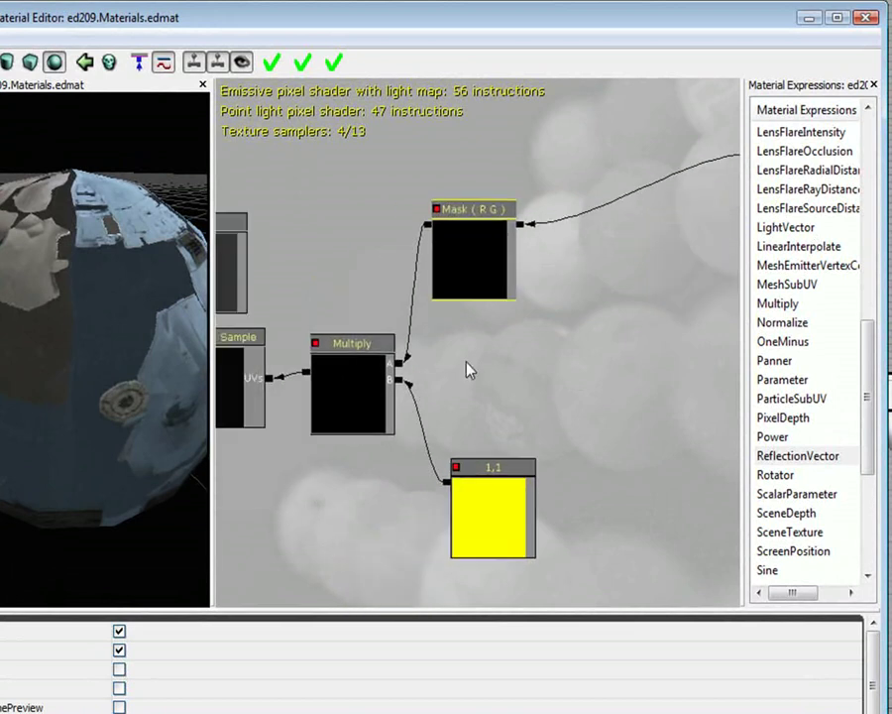
Inspect the Multiply node and its two-value constant, and locate Constant2Vector among the material expressions.
{"action": "left_click", "coordinate": [332, 412]}
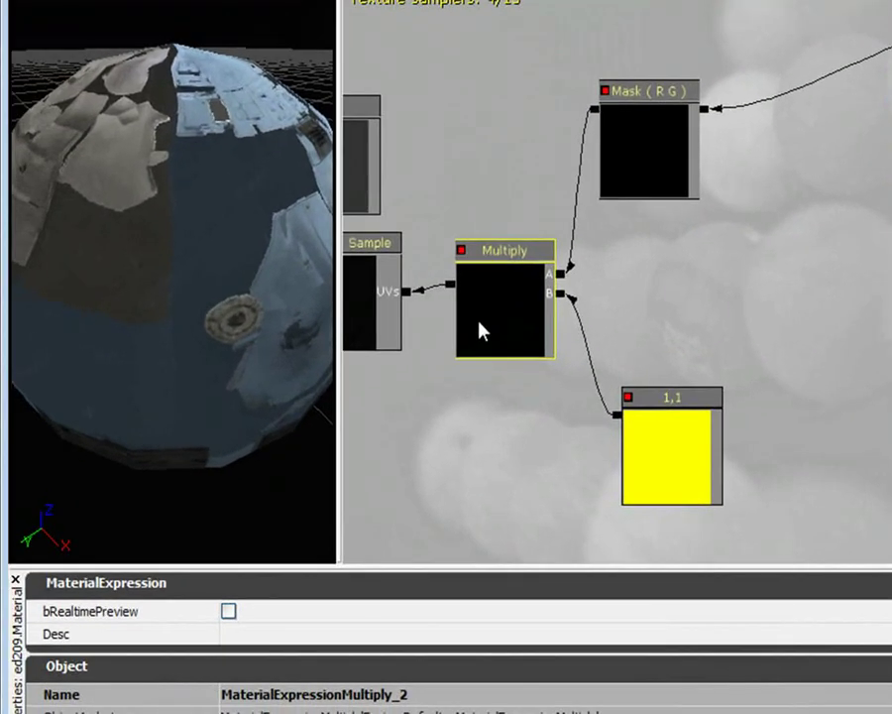
{"action": "left_click", "coordinate": [691, 444]}
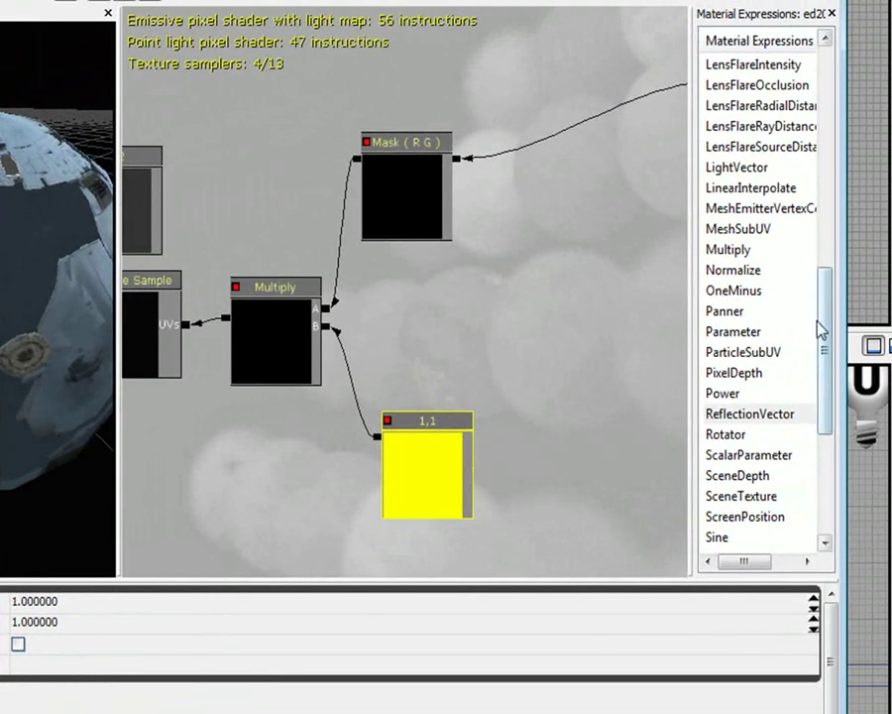
{"action": "left_click_drag", "start_coordinate": [891, 292], "coordinate": [891, 35]}
{"action": "left_click", "coordinate": [783, 269]}
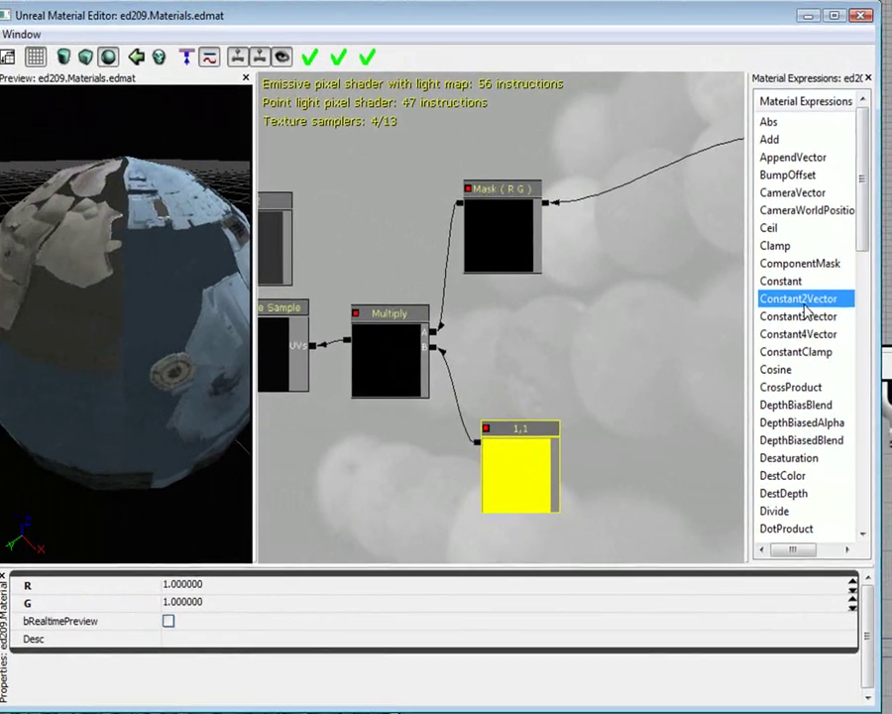
{"action": "left_click", "coordinate": [391, 317]}
Turn the preview sphere to show the reflection and set the Constant2Vector's R and G to 2.
{"action": "left_click_drag", "start_coordinate": [137, 339], "coordinate": [67, 349]}
{"action": "left_click_drag", "start_coordinate": [287, 431], "coordinate": [212, 440]}
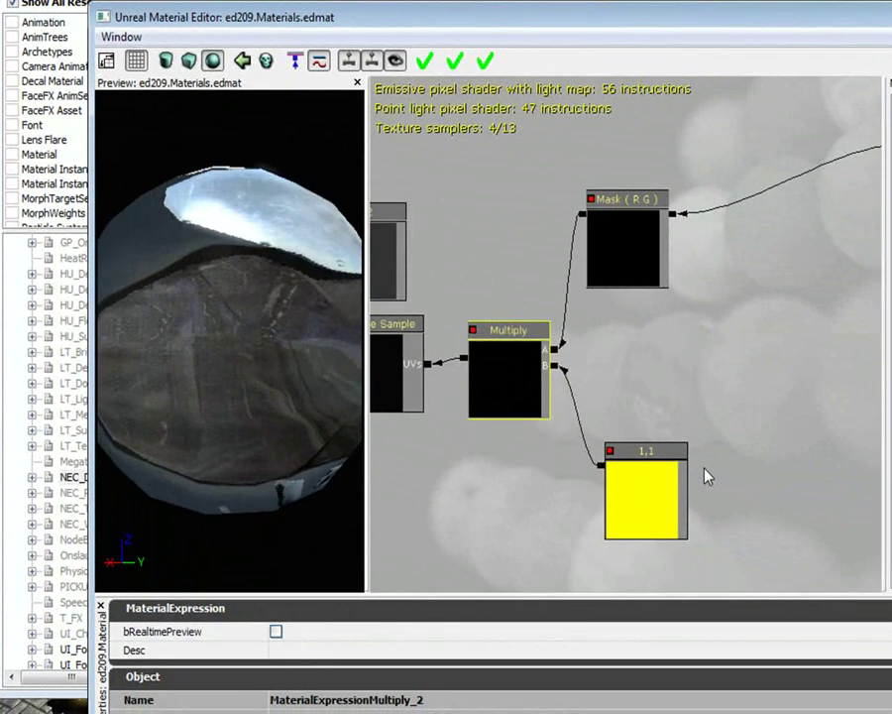
{"action": "left_click", "coordinate": [644, 496]}
{"action": "left_click", "coordinate": [322, 634]}
{"action": "left_click", "coordinate": [319, 622]}
{"action": "type", "text": "2"}
{"action": "left_click", "coordinate": [310, 635]}
{"action": "type", "text": "2"}
Set the R and G values of the reflection's Constant2Vector to 4.
{"action": "left_click", "coordinate": [334, 613]}
{"action": "type", "text": "4"}
{"action": "left_click", "coordinate": [319, 635]}
{"action": "type", "text": "4"}
Set the R and G values of the reflection's Constant2Vector to 1.
{"action": "left_click", "coordinate": [315, 615]}
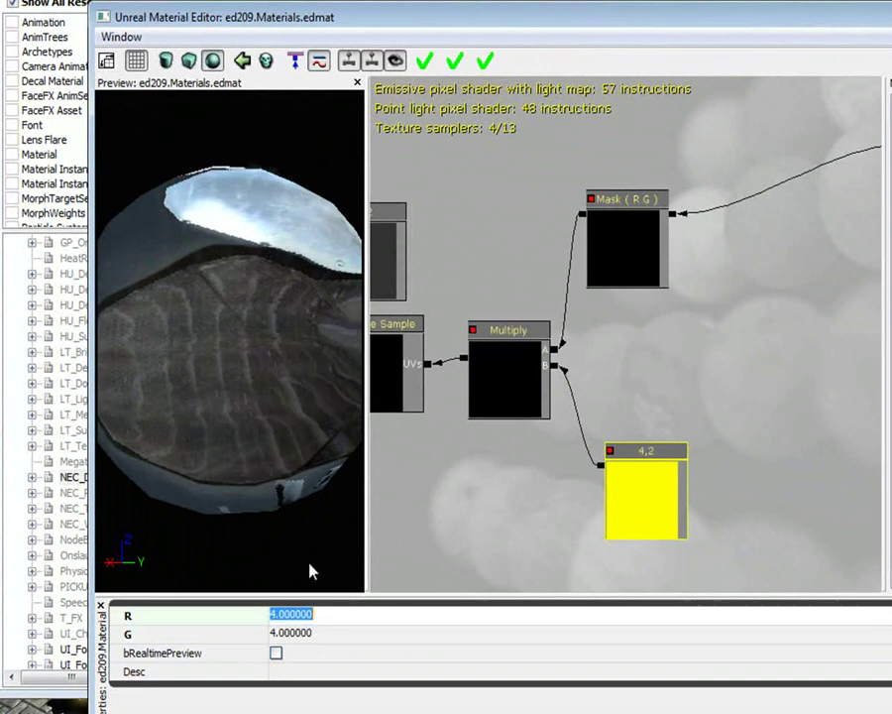
{"action": "type", "text": "1"}
{"action": "left_click", "coordinate": [302, 635]}
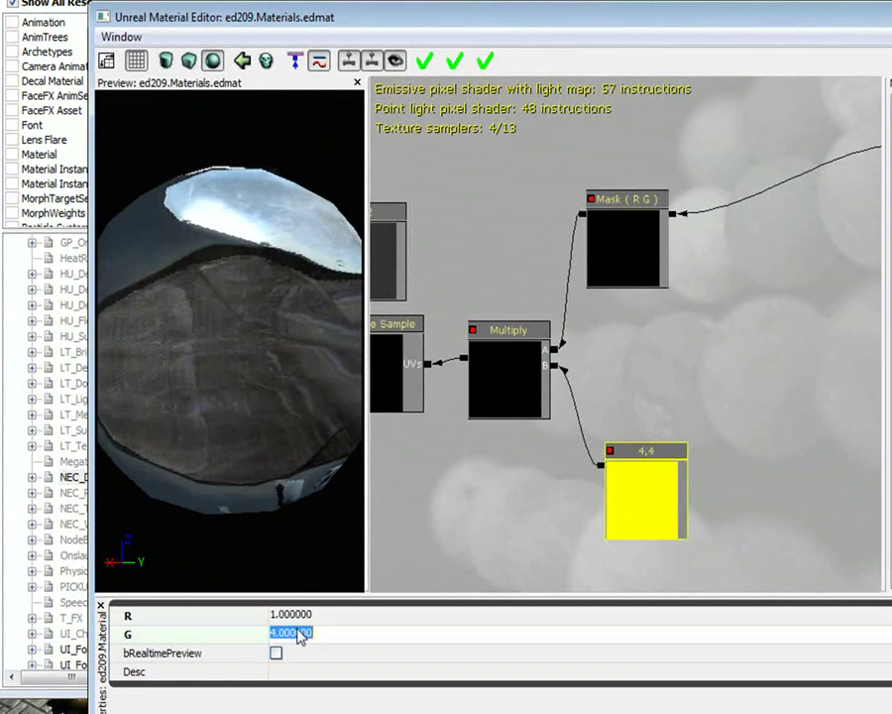
{"action": "type", "text": "1"}
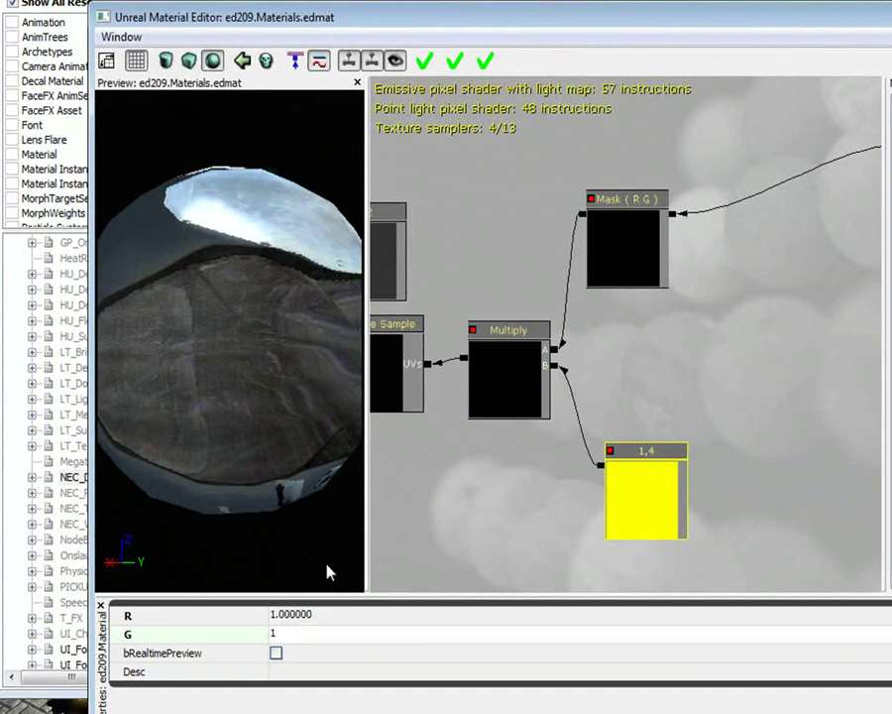
{"action": "left_click", "coordinate": [493, 551]}
Inspect the reflection Texture Sample's assigned texture and the Multiply and Add nodes it feeds.
{"action": "left_click_drag", "start_coordinate": [371, 382], "coordinate": [606, 393]}
{"action": "left_click", "coordinate": [610, 392]}
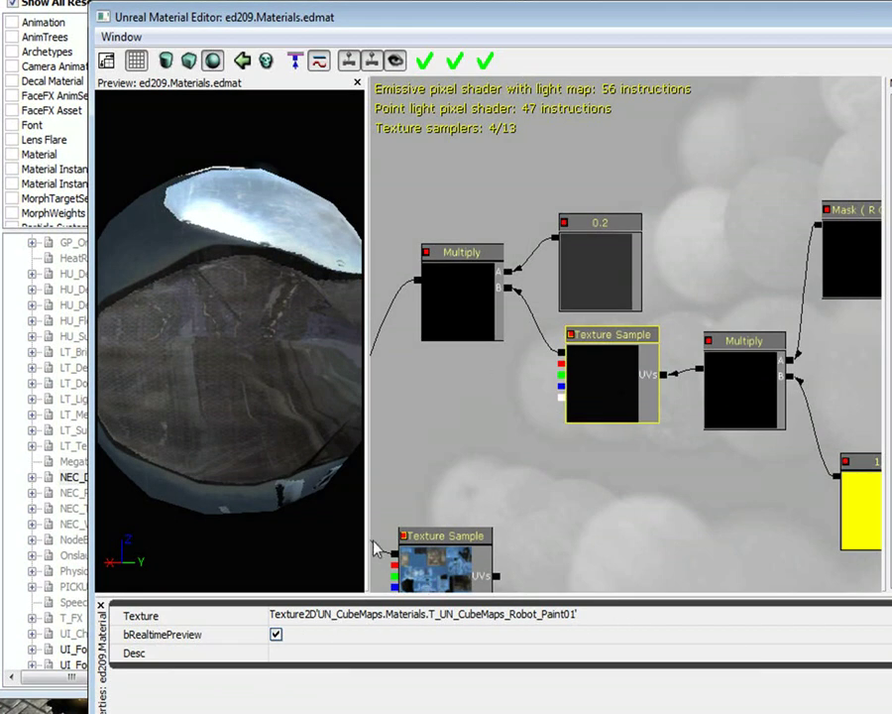
{"action": "left_click_drag", "start_coordinate": [612, 300], "coordinate": [808, 292]}
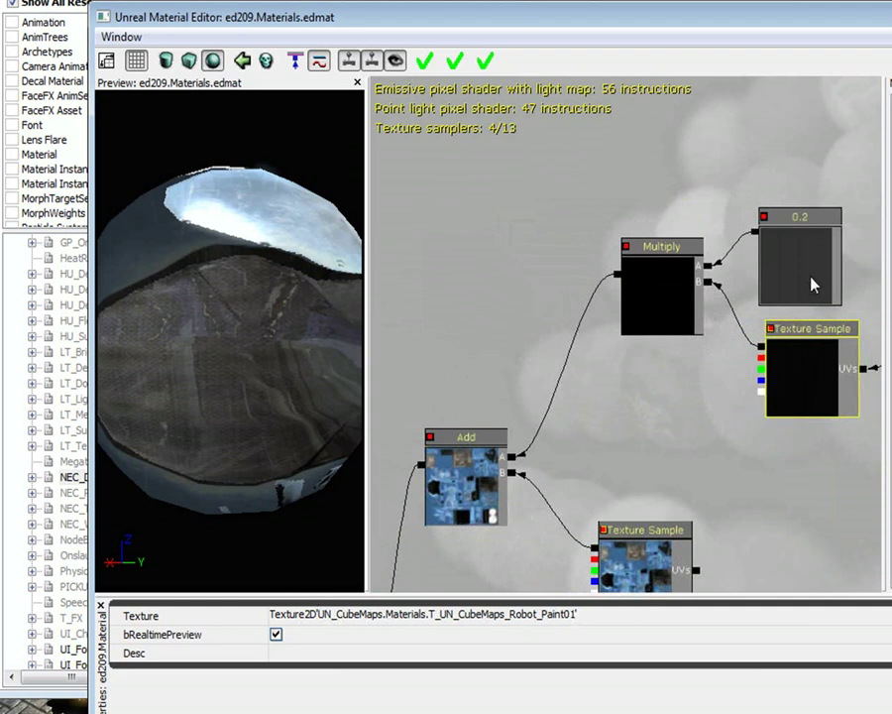
Examine the 0.2 Constant feeding the reflection Multiply, its path through Add to Diffuse, and the reflection on the preview sphere.
{"action": "left_click", "coordinate": [805, 258]}
{"action": "scroll", "coordinate": [595, 456], "scroll_direction": "down", "scroll_amount": 2}
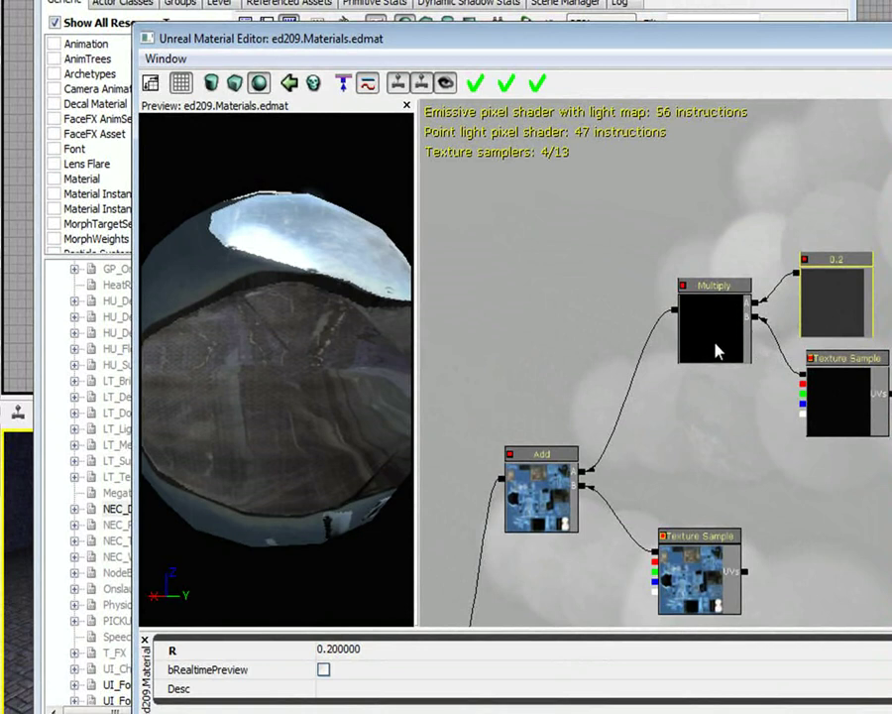
{"action": "left_click_drag", "start_coordinate": [734, 396], "coordinate": [814, 172]}
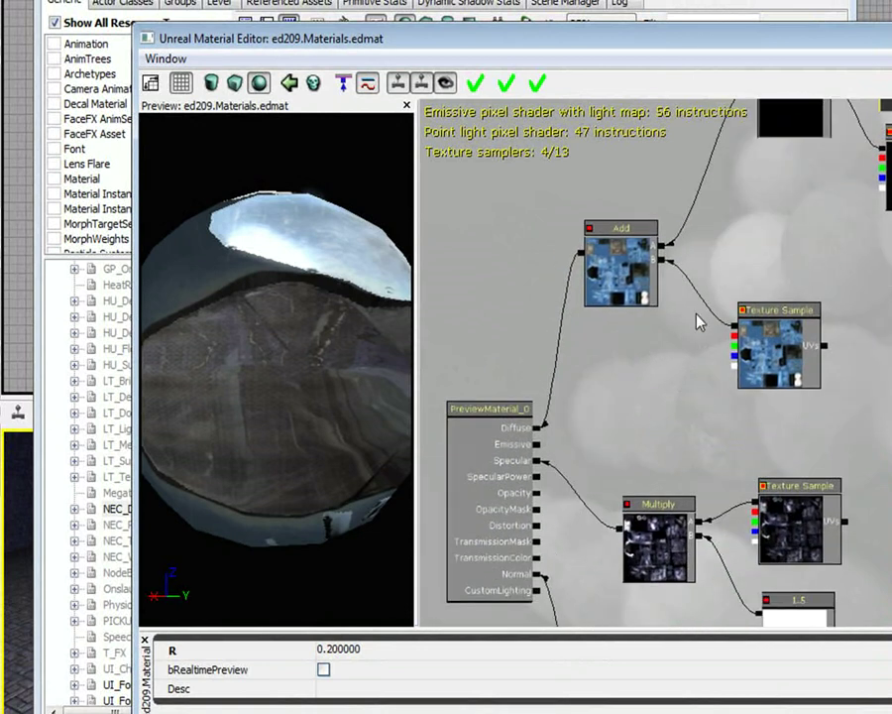
{"action": "left_click_drag", "start_coordinate": [230, 347], "coordinate": [403, 541]}
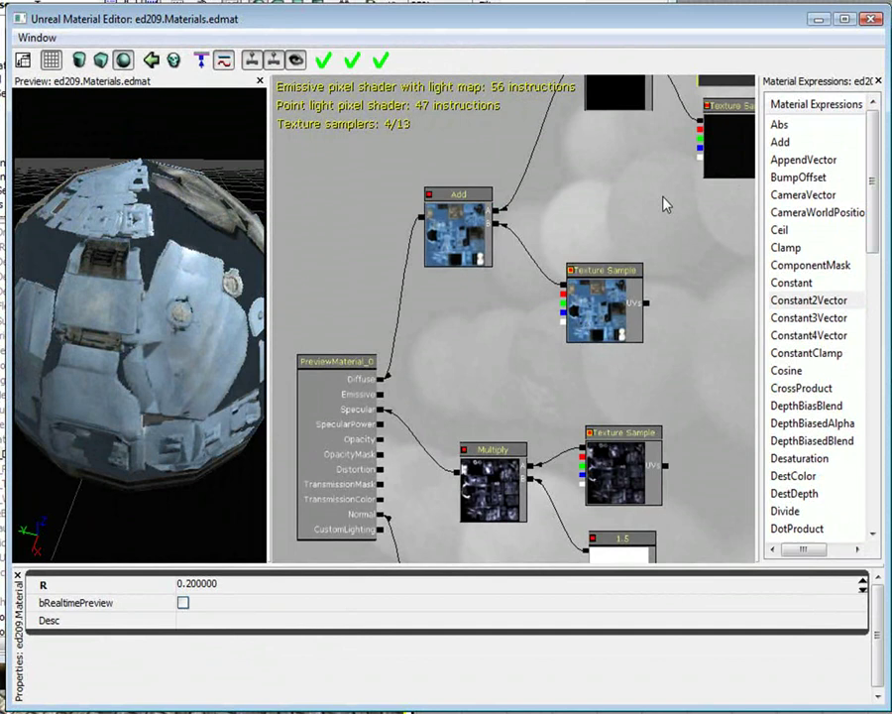
{"action": "left_click_drag", "start_coordinate": [664, 204], "coordinate": [669, 318]}
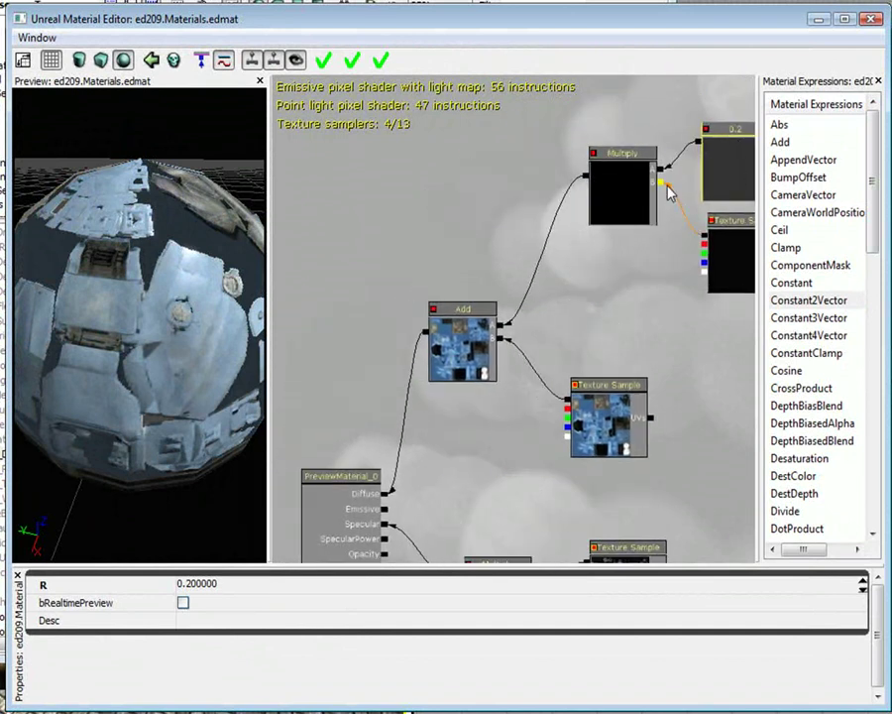
{"action": "left_click_drag", "start_coordinate": [117, 236], "coordinate": [198, 260]}
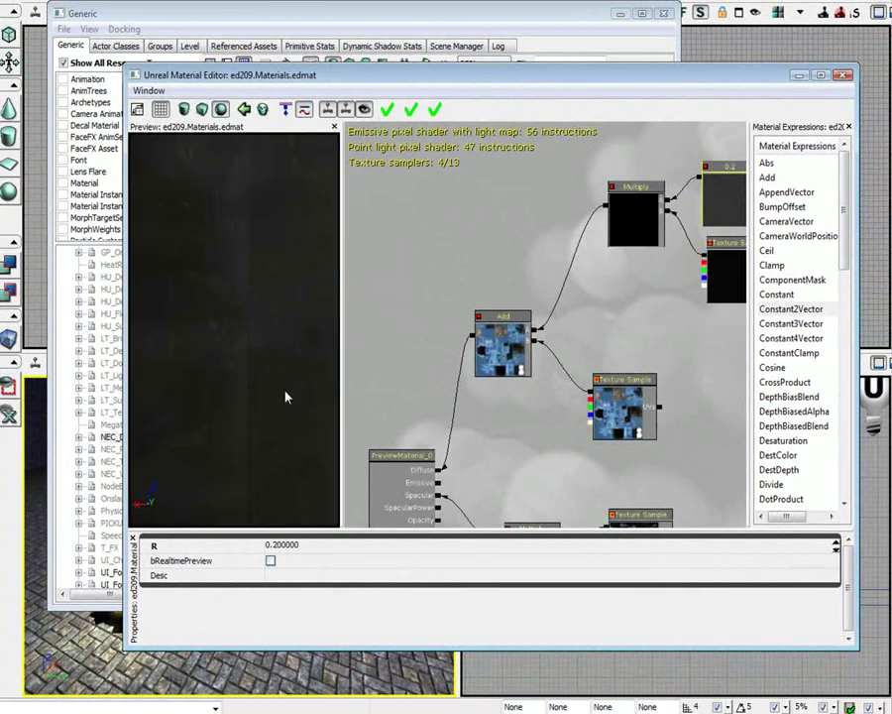
{"action": "scroll", "coordinate": [303, 360], "scroll_direction": "down", "scroll_amount": 5}
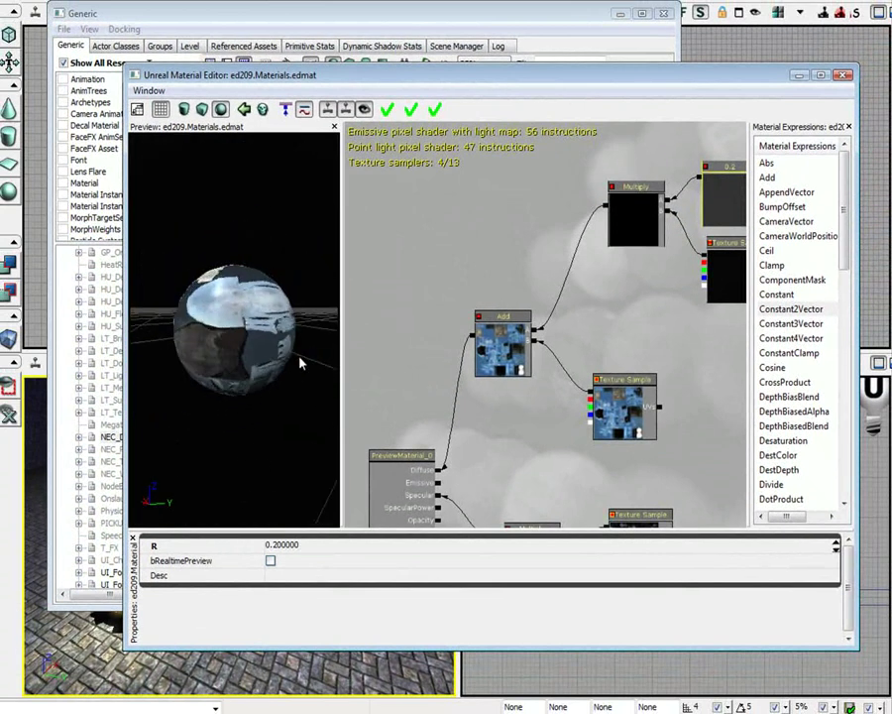
{"action": "scroll", "coordinate": [307, 361], "scroll_direction": "up", "scroll_amount": 5}
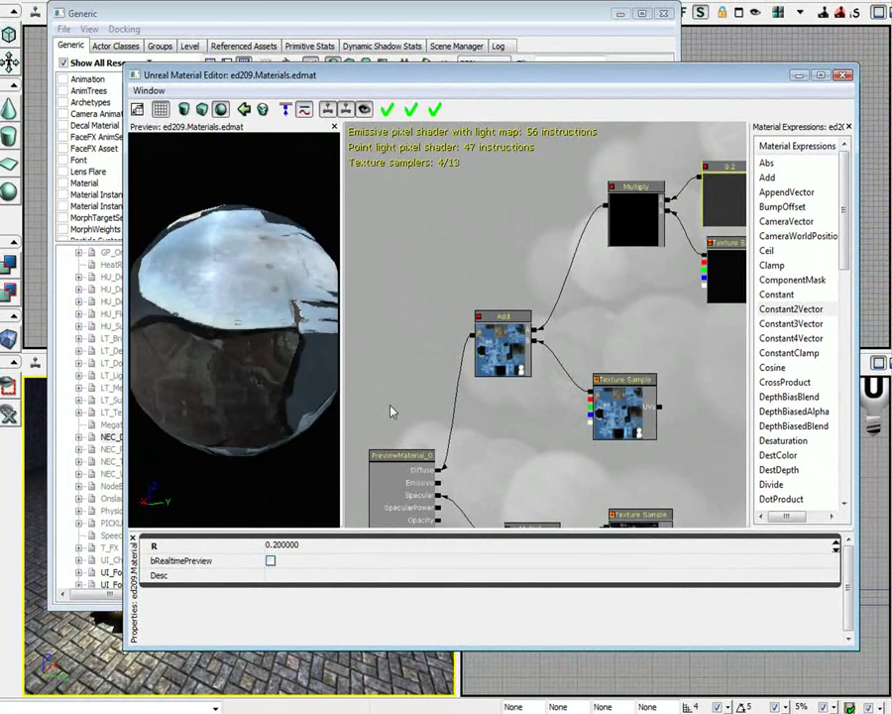
{"action": "left_click_drag", "start_coordinate": [744, 209], "coordinate": [740, 209]}
{"action": "left_click_drag", "start_coordinate": [666, 376], "coordinate": [579, 378]}
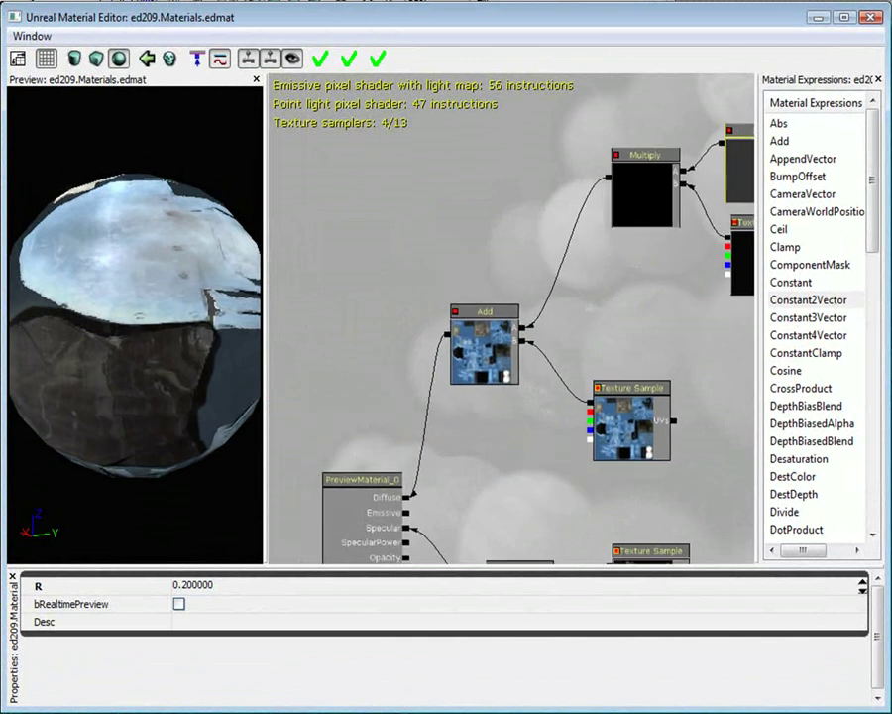
Set the R value of the Constant feeding the reflection Multiply to 1 and turn the preview sphere to check it.
{"action": "left_click", "coordinate": [195, 584]}
{"action": "type", "text": "1"}
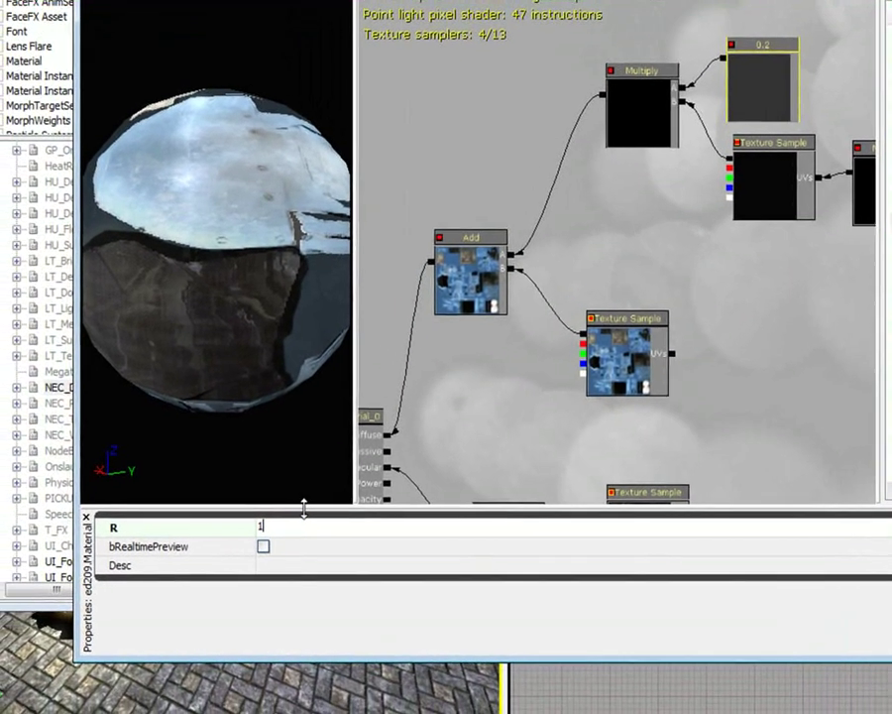
{"action": "key", "text": "Return"}
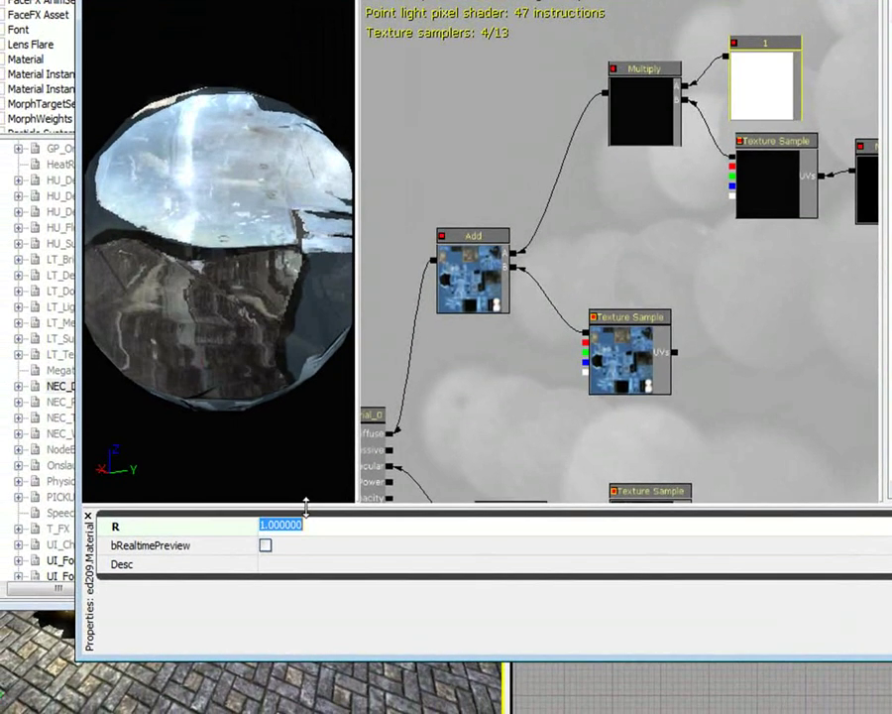
{"action": "mouse_move", "coordinate": [281, 392]}
{"action": "left_mouse_down"}
{"action": "mouse_move", "coordinate": [278, 307]}
{"action": "mouse_move", "coordinate": [280, 392]}
{"action": "left_mouse_up"}
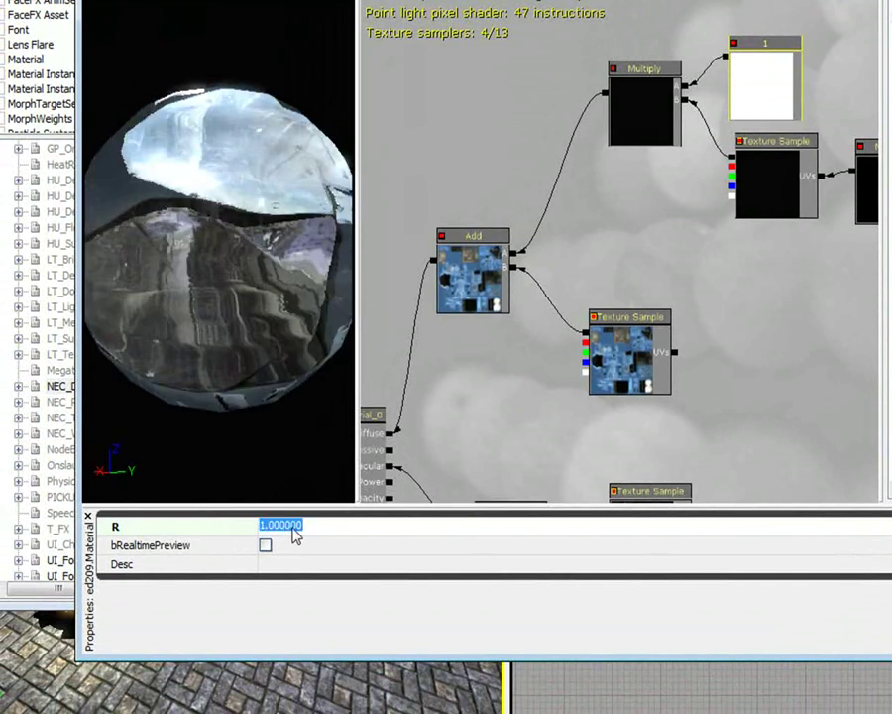
Set the reflection Constant's R value to 0.01 and check the preview sphere.
{"action": "type", "text": "0."}
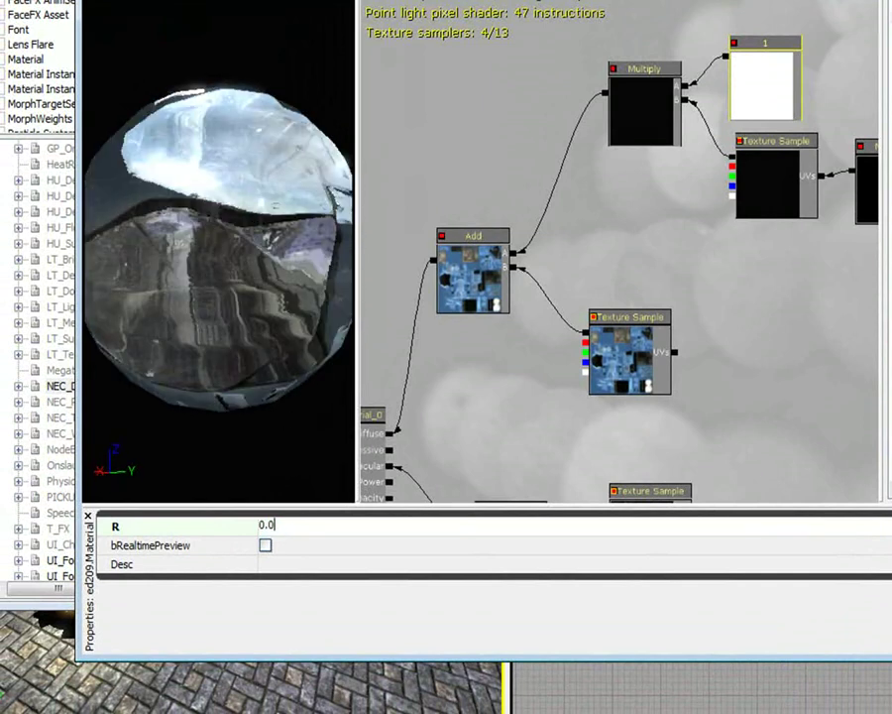
{"action": "type", "text": "01"}
{"action": "key", "text": "Return"}
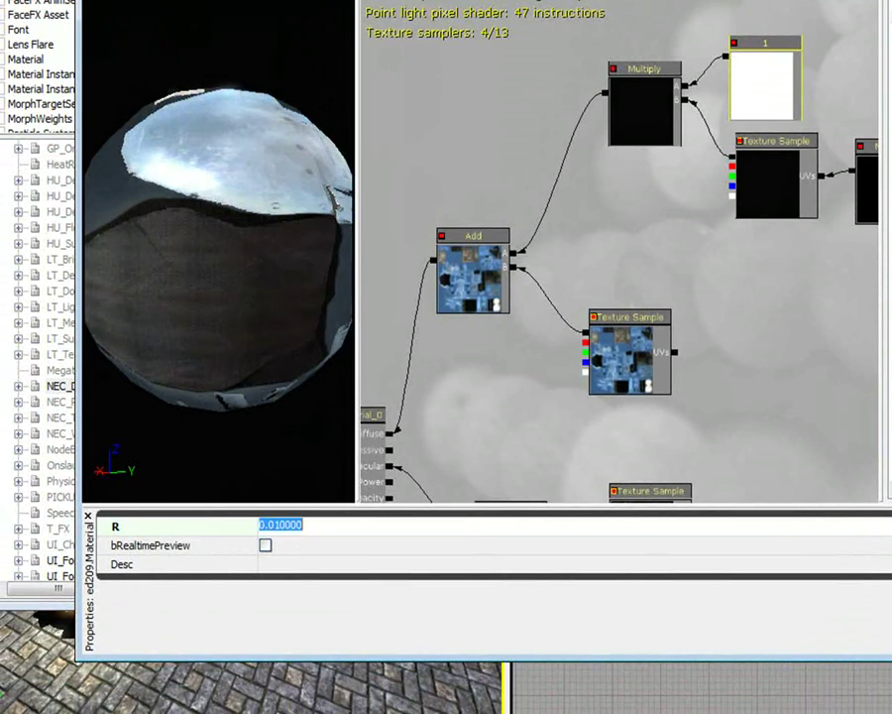
{"action": "mouse_move", "coordinate": [267, 346]}
{"action": "left_mouse_down"}
{"action": "mouse_move", "coordinate": [268, 312]}
{"action": "mouse_move", "coordinate": [268, 346]}
{"action": "left_mouse_up"}
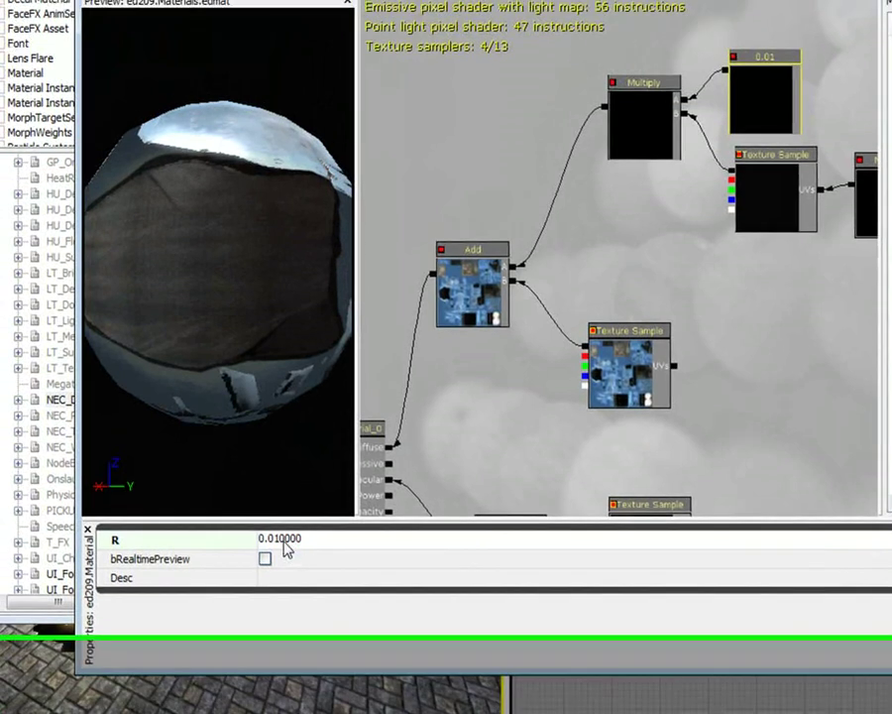
Set the reflection Constant's R value to 0.1 and check the preview sphere.
{"action": "left_click", "coordinate": [270, 525]}
{"action": "left_click_drag", "start_coordinate": [269, 524], "coordinate": [282, 526]}
{"action": "left_click_drag", "start_coordinate": [282, 625], "coordinate": [456, 623]}
{"action": "type", "text": "1"}
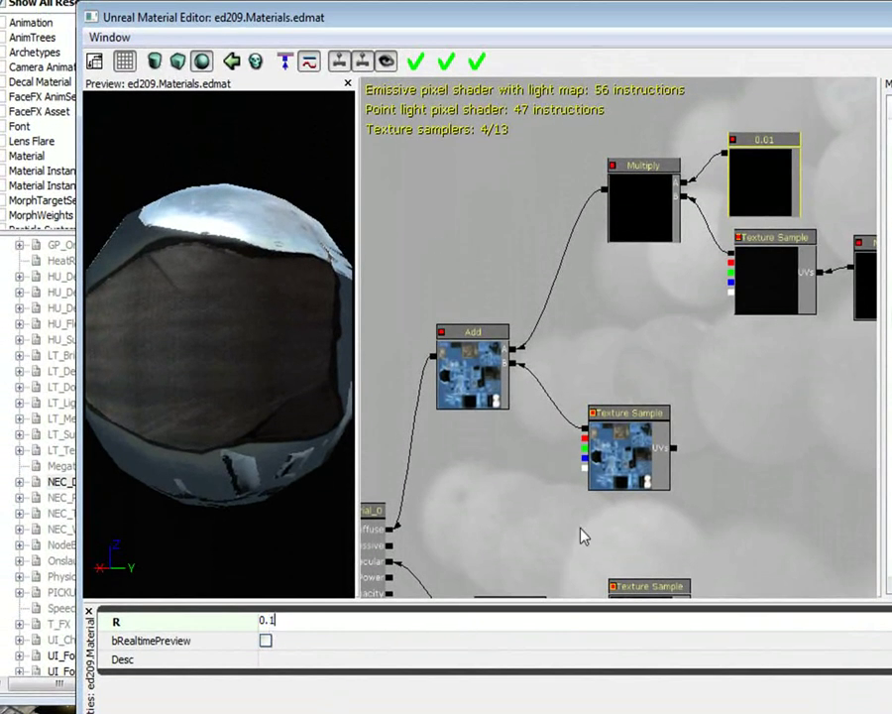
{"action": "key", "text": "Return"}
{"action": "left_click_drag", "start_coordinate": [263, 416], "coordinate": [294, 490]}
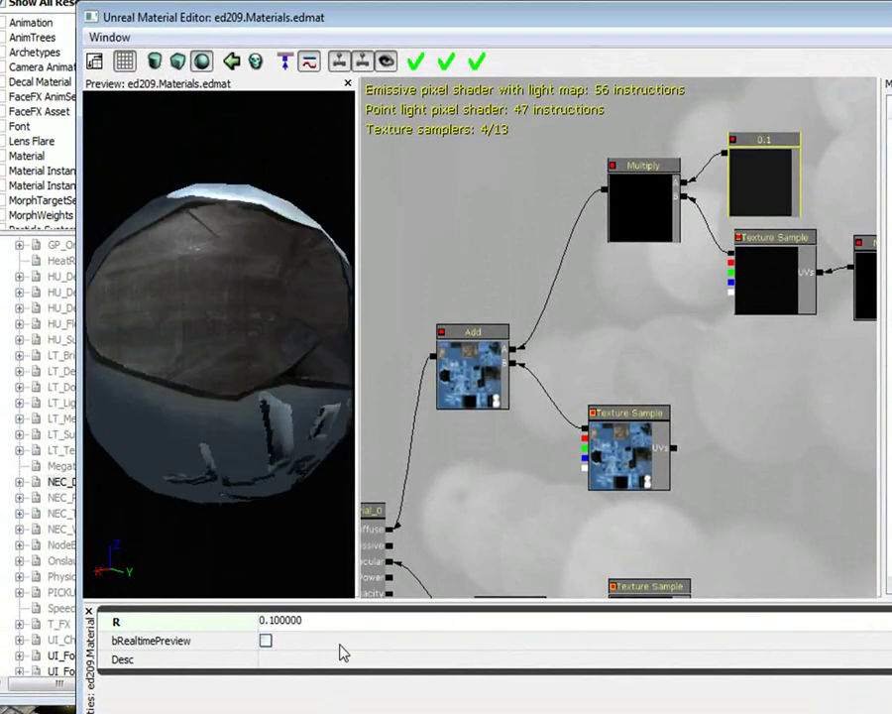
Set the reflection Constant's R value to 0.07.
{"action": "left_click", "coordinate": [274, 626]}
{"action": "left_click", "coordinate": [270, 621]}
{"action": "type", "text": "9"}
{"action": "key", "text": "Return"}
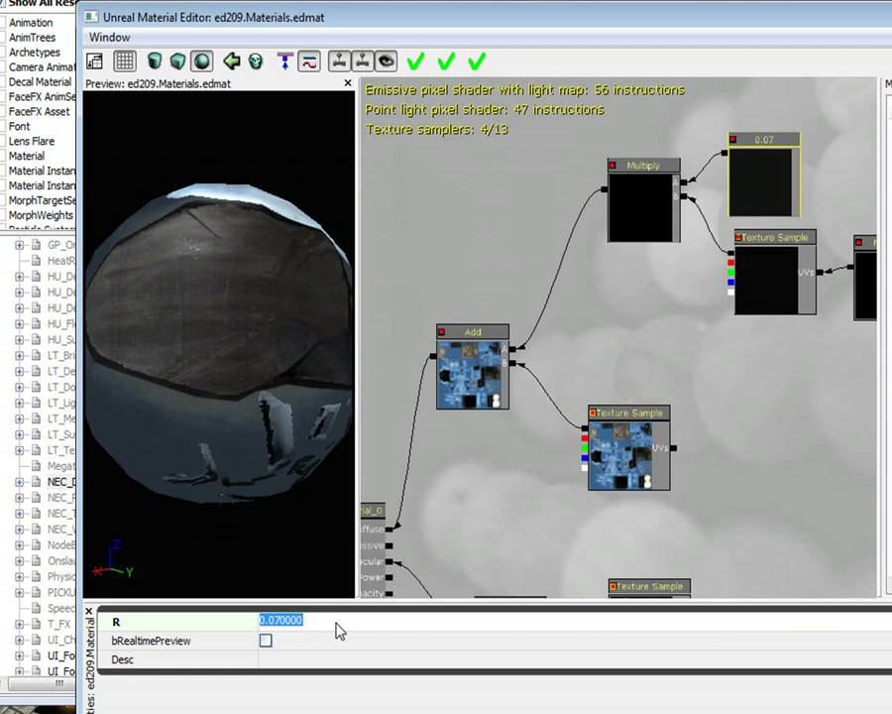
Inspect the diffuse Texture Sample on the preview sphere, then the specular Multiply with its Texture Sample and 1.5 Constant.
{"action": "left_click", "coordinate": [630, 460]}
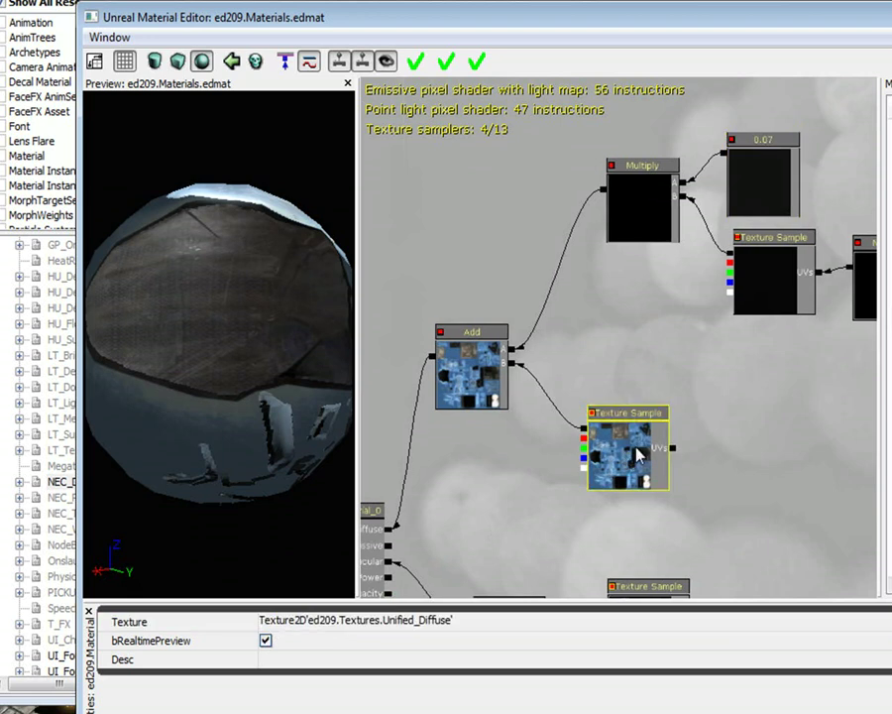
{"action": "mouse_move", "coordinate": [242, 375]}
{"action": "left_mouse_down"}
{"action": "mouse_move", "coordinate": [241, 421]}
{"action": "mouse_move", "coordinate": [242, 375]}
{"action": "left_mouse_up"}
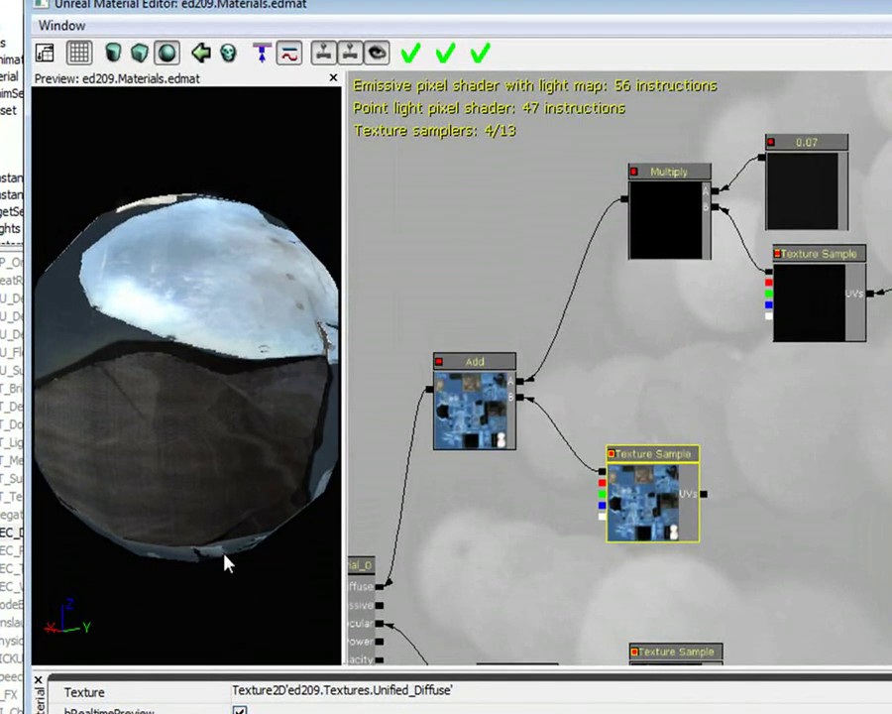
{"action": "left_click_drag", "start_coordinate": [226, 562], "coordinate": [226, 525]}
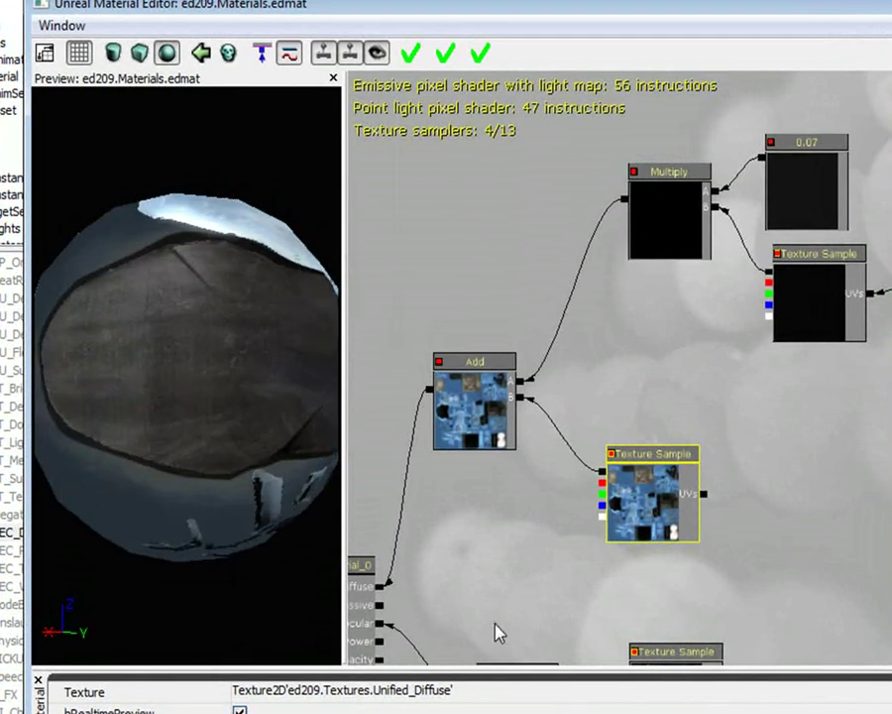
{"action": "scroll", "coordinate": [460, 612], "scroll_direction": "down", "scroll_amount": 3}
{"action": "scroll", "coordinate": [460, 611], "scroll_direction": "up", "scroll_amount": 3}
{"action": "left_click_drag", "start_coordinate": [522, 568], "coordinate": [573, 251]}
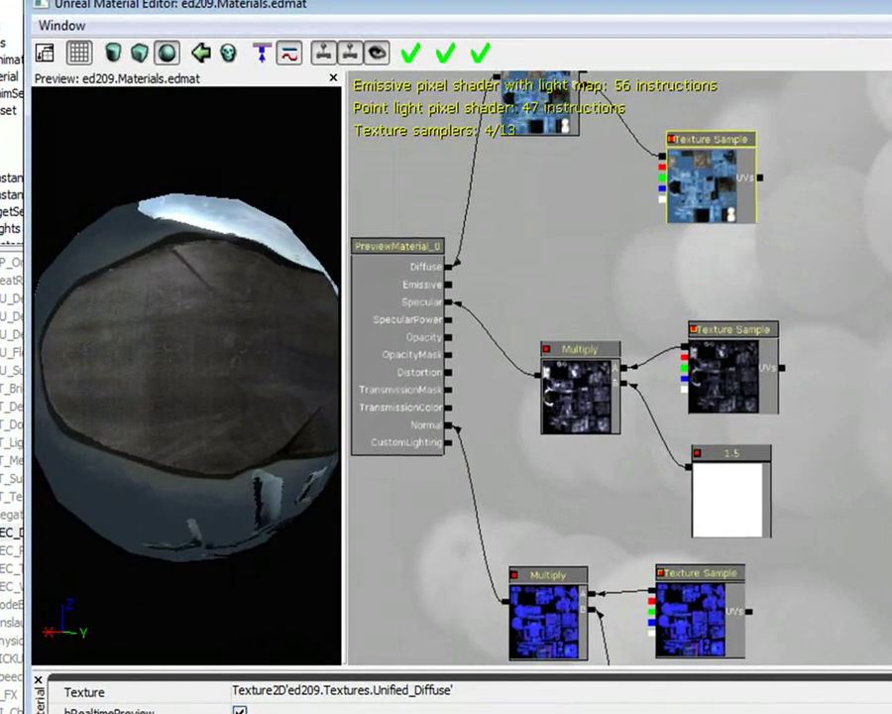
{"action": "left_click_drag", "start_coordinate": [576, 512], "coordinate": [615, 488]}
{"action": "scroll", "coordinate": [634, 476], "scroll_direction": "up", "scroll_amount": 4}
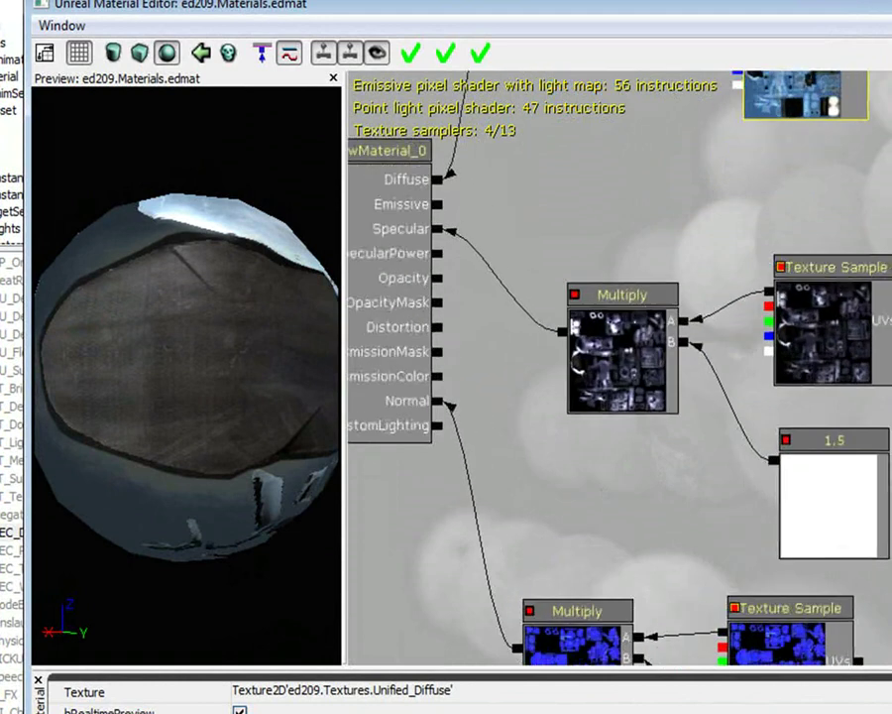
{"action": "left_click", "coordinate": [811, 443]}
{"action": "left_click", "coordinate": [584, 324]}
{"action": "left_click", "coordinate": [832, 317]}
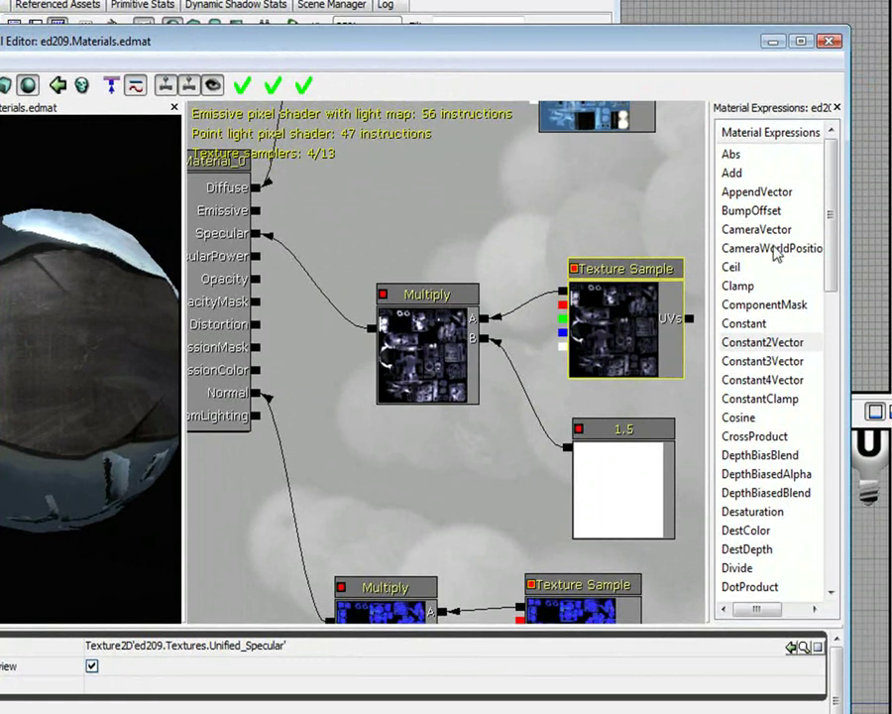
Add a Constant node below the specular Multiply and set its R value to 333.
{"action": "left_click_drag", "start_coordinate": [746, 324], "coordinate": [486, 484]}
{"action": "left_click_drag", "start_coordinate": [529, 533], "coordinate": [465, 490]}
{"action": "left_click", "coordinate": [117, 645]}
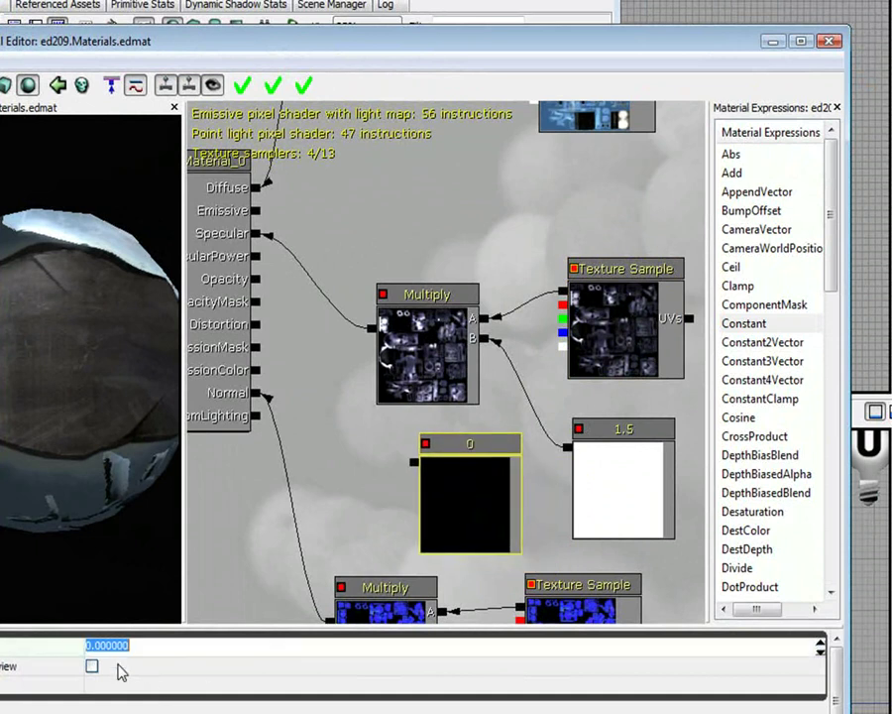
{"action": "type", "text": "333"}
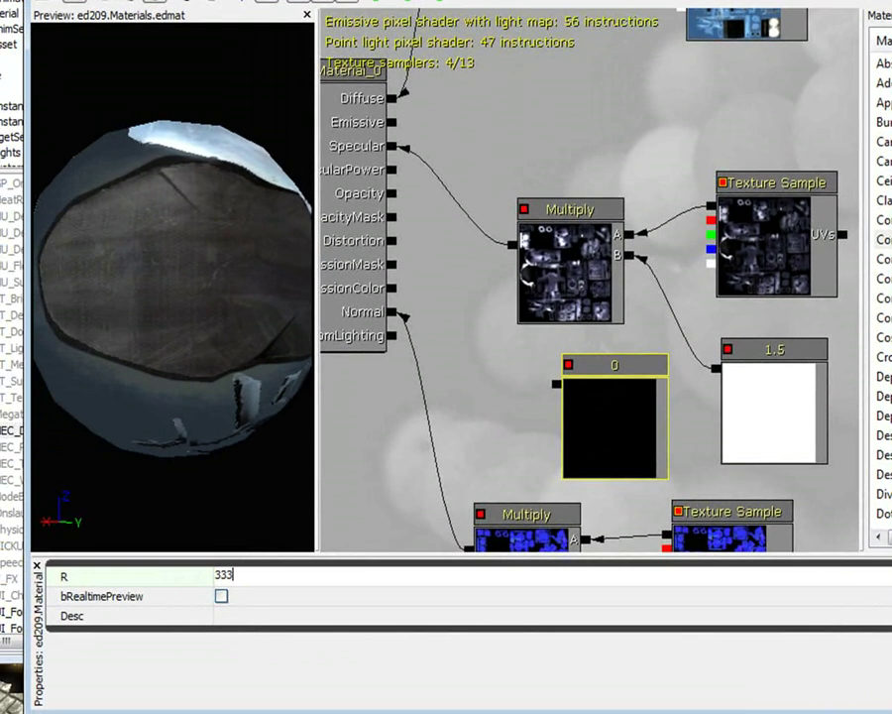
{"action": "key", "text": "Return"}
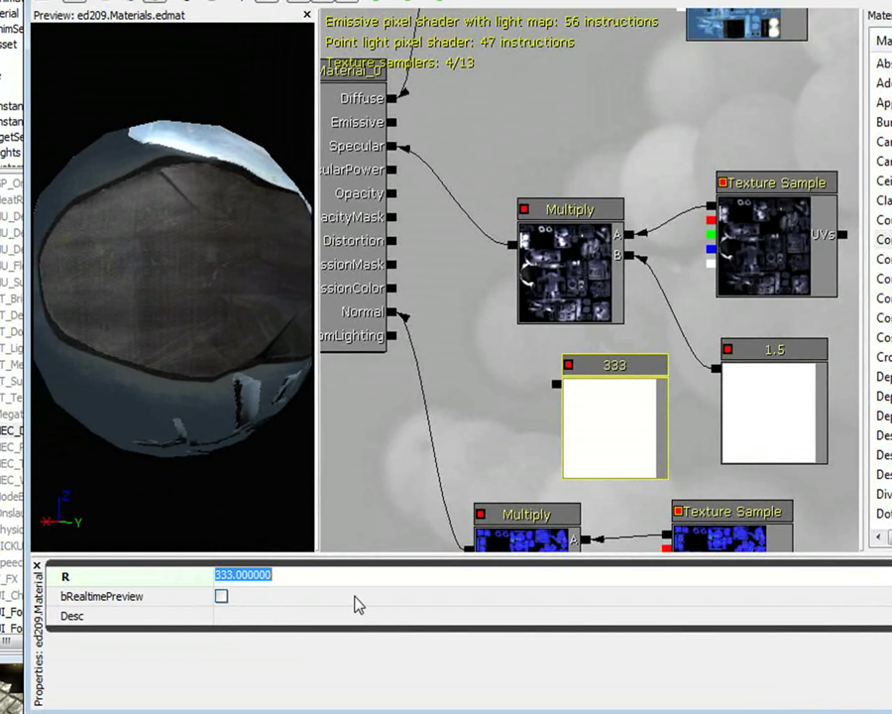
Try R values of 0 and 1 on the unconnected Constant node.
{"action": "type", "text": "0"}
{"action": "key", "text": "Return"}
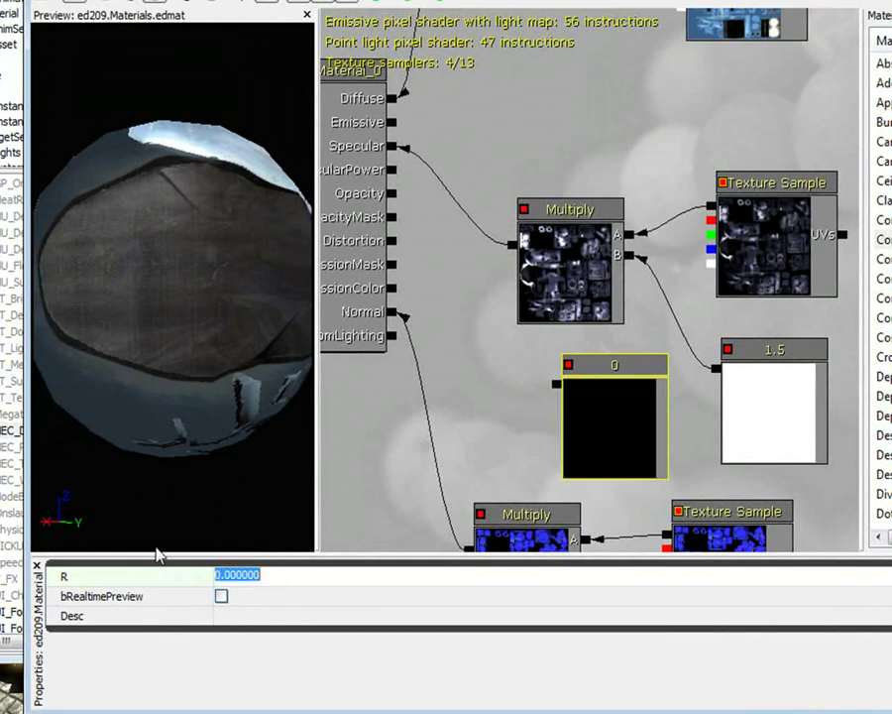
{"action": "type", "text": "1"}
{"action": "key", "text": "Return"}
Set the unconnected Constant's R value to 3 and delete the node.
{"action": "left_click", "coordinate": [404, 544]}
{"action": "left_click", "coordinate": [242, 574]}
{"action": "type", "text": "3"}
{"action": "key", "text": "Return"}
{"action": "left_click", "coordinate": [558, 493]}
{"action": "left_click", "coordinate": [635, 383]}
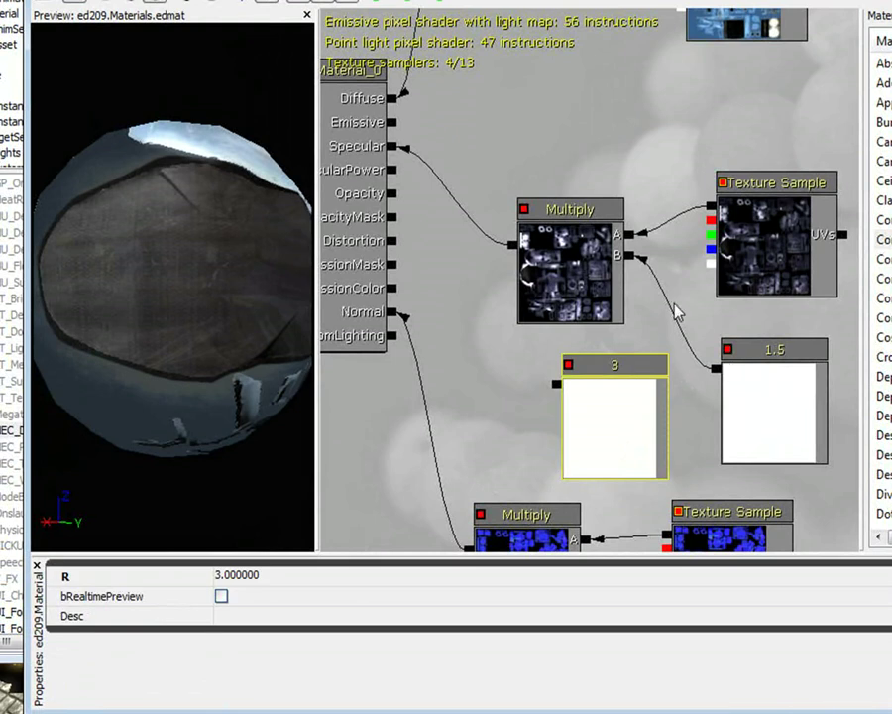
{"action": "key", "text": "Delete"}
Set the R value of the Constant feeding the specular Multiply to 8 and check the highlights on the preview sphere.
{"action": "left_click", "coordinate": [741, 235]}
{"action": "left_click", "coordinate": [798, 420]}
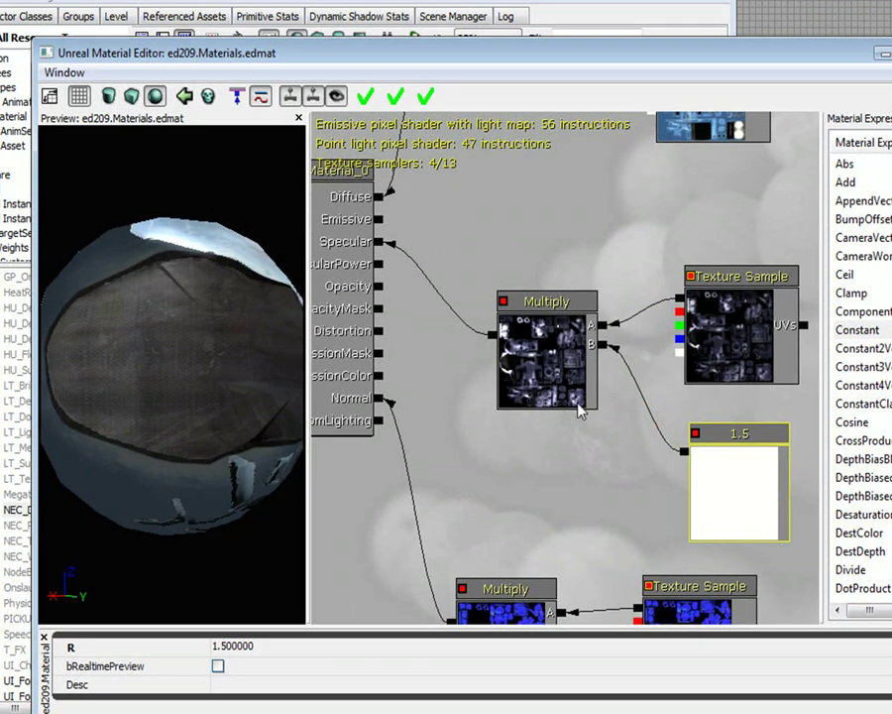
{"action": "left_click_drag", "start_coordinate": [527, 427], "coordinate": [560, 428]}
{"action": "left_click_drag", "start_coordinate": [111, 286], "coordinate": [205, 302]}
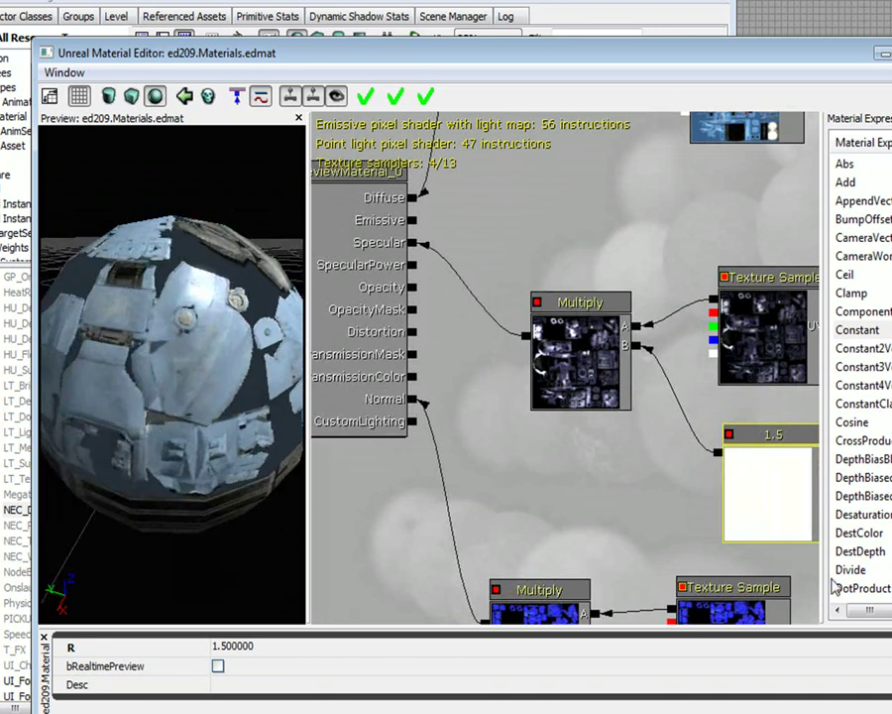
{"action": "left_click", "coordinate": [281, 648]}
{"action": "type", "text": "8"}
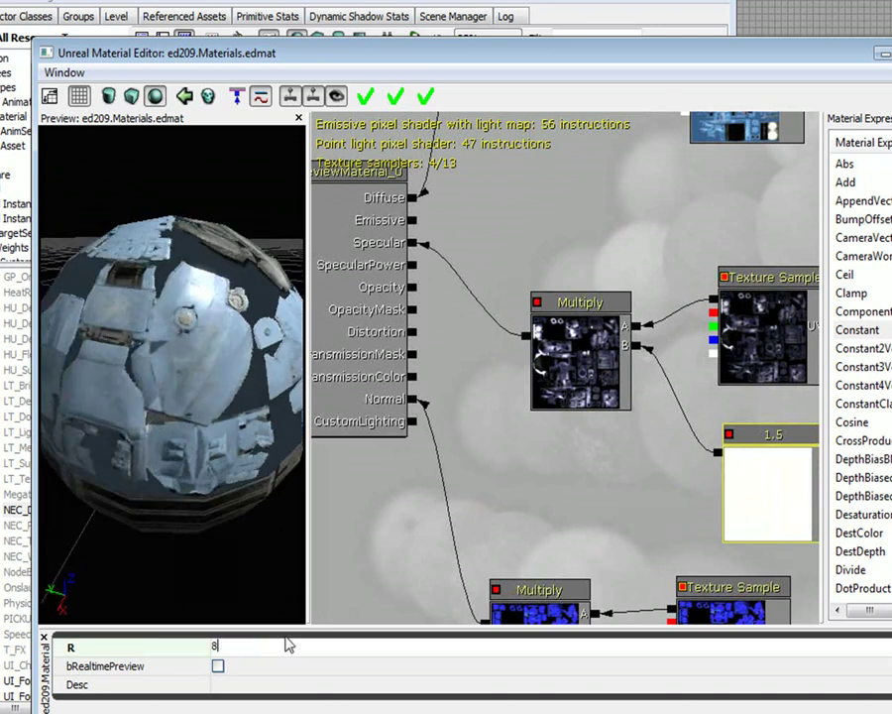
{"action": "key", "text": "Return"}
{"action": "left_click_drag", "start_coordinate": [152, 281], "coordinate": [188, 397]}
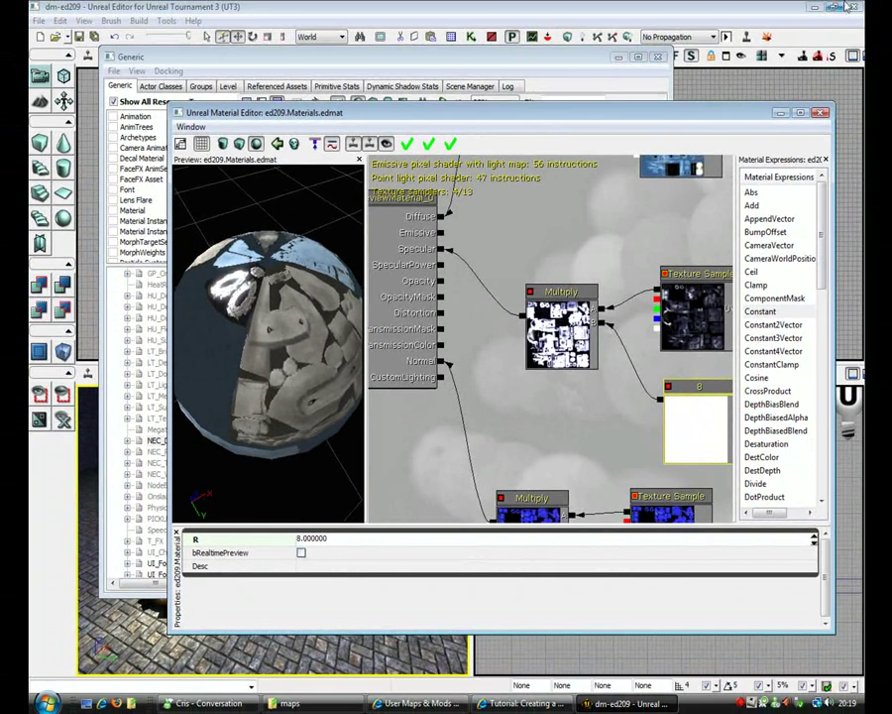
Close the Generic browser and apply the ed209 material changes to the level, with the material editor moved clear of the perspective view.
{"action": "left_click", "coordinate": [659, 57]}
{"action": "left_click_drag", "start_coordinate": [540, 114], "coordinate": [753, 13]}
{"action": "left_click_drag", "start_coordinate": [508, 13], "coordinate": [436, 26]}
{"action": "left_click", "coordinate": [548, 57]}
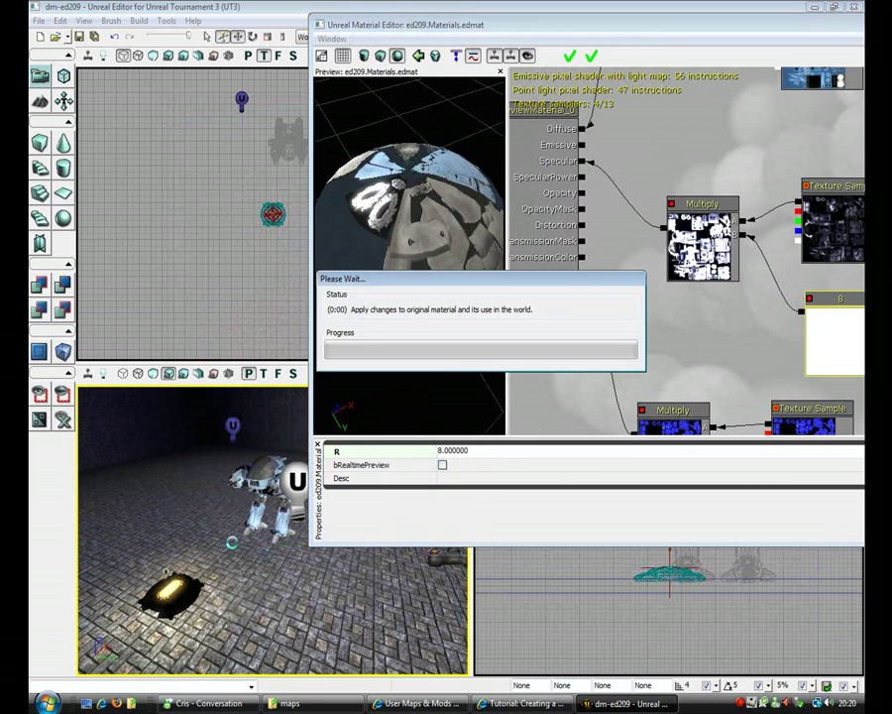
Examine the ed209 robot's specular highlights up close in the perspective viewport.
{"action": "left_click_drag", "start_coordinate": [234, 545], "coordinate": [198, 525]}
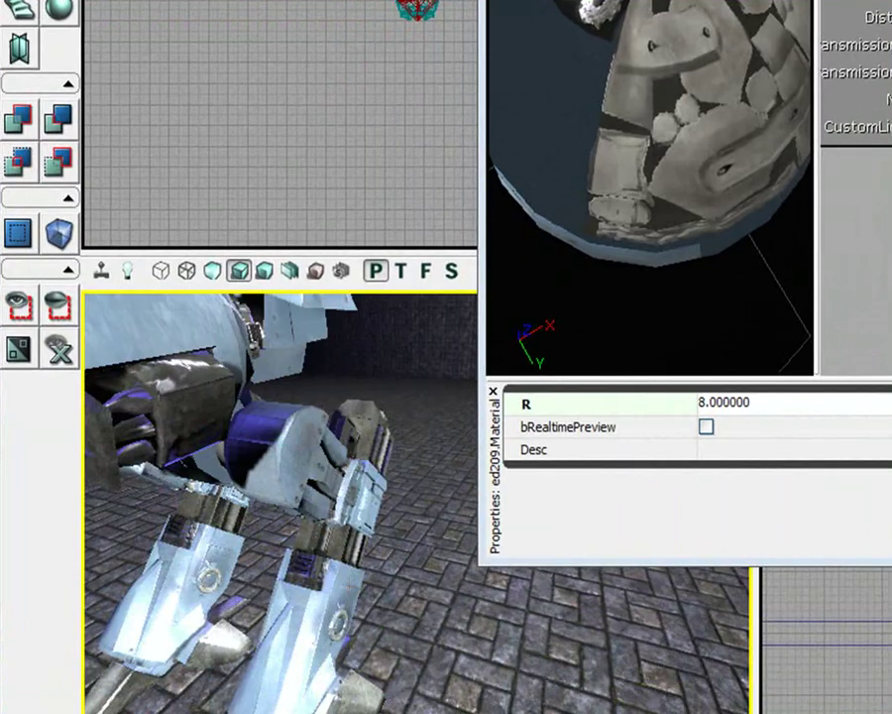
{"action": "mouse_move", "coordinate": [198, 525]}
{"action": "right_mouse_down"}
{"action": "mouse_move", "coordinate": [196, 496]}
{"action": "mouse_move", "coordinate": [200, 525]}
{"action": "right_mouse_up"}
{"action": "left_click_drag", "start_coordinate": [200, 525], "coordinate": [208, 565]}
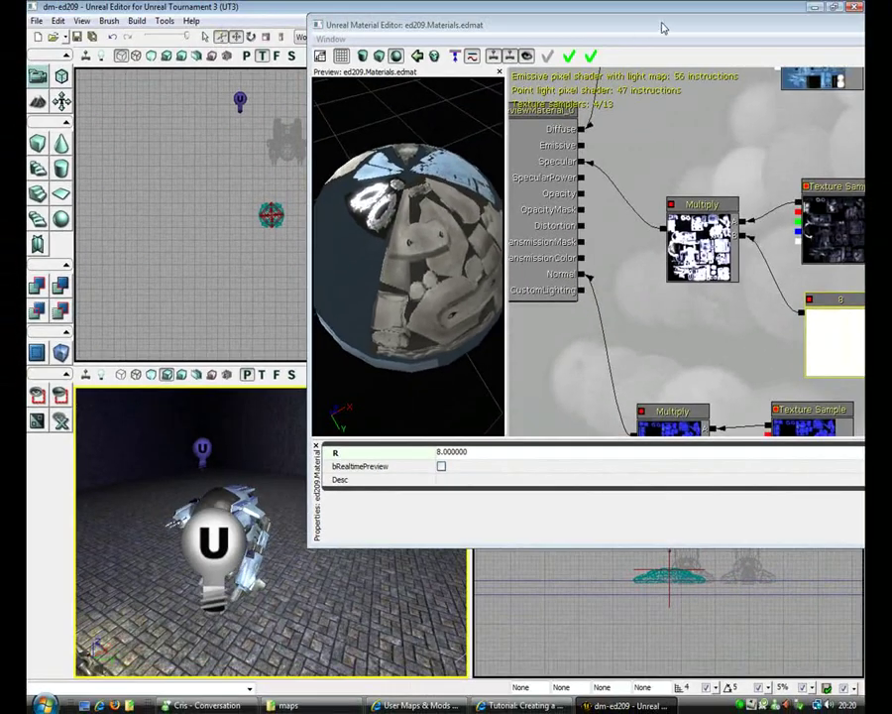
Try an R value of 2 on the Constant feeding the specular Multiply and settle on 1.5.
{"action": "left_click_drag", "start_coordinate": [663, 28], "coordinate": [416, 82]}
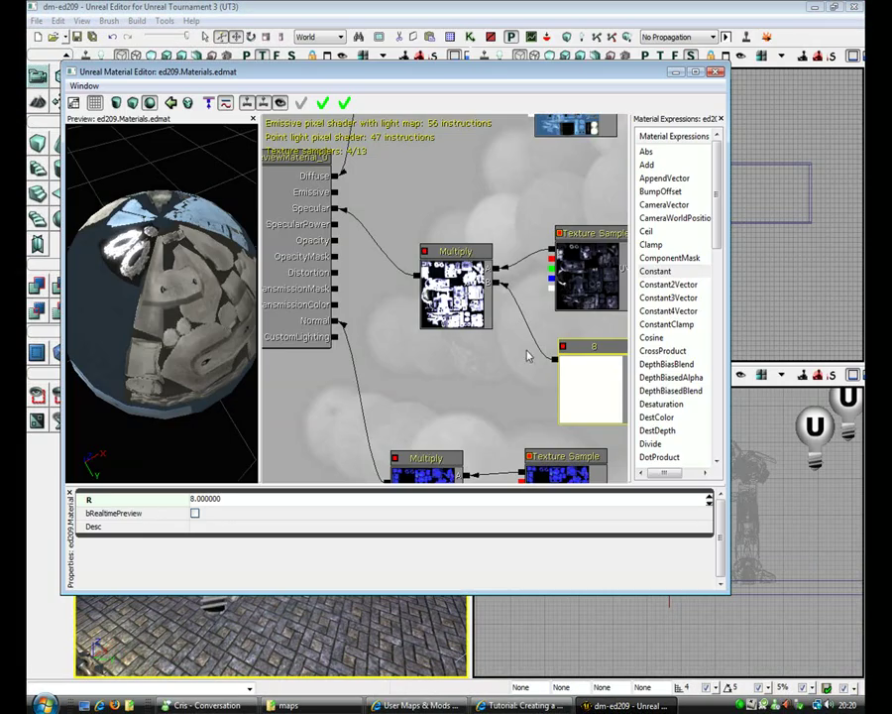
{"action": "left_click", "coordinate": [201, 499]}
{"action": "type", "text": "2"}
{"action": "key", "text": "Return"}
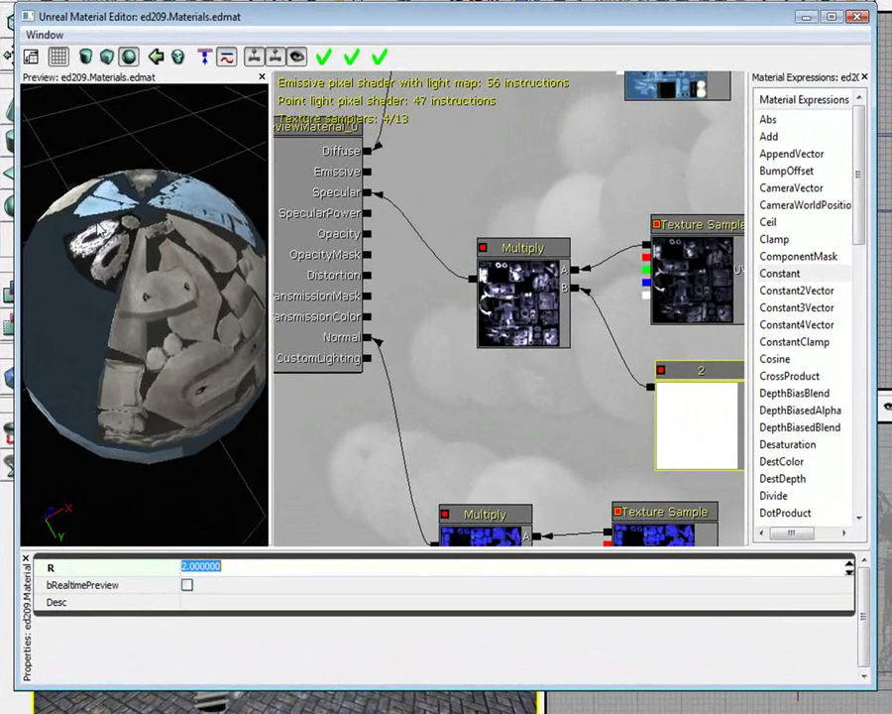
{"action": "left_click_drag", "start_coordinate": [149, 396], "coordinate": [298, 396]}
{"action": "type", "text": "1.5"}
{"action": "key", "text": "Return"}
{"action": "left_click_drag", "start_coordinate": [745, 489], "coordinate": [694, 274]}
{"action": "left_click", "coordinate": [585, 468]}
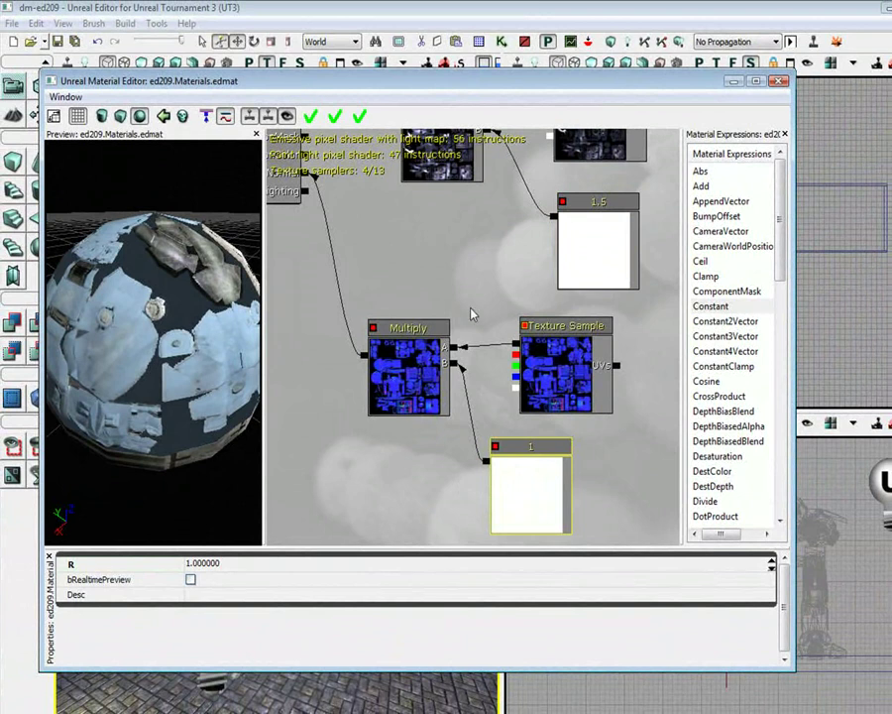
{"action": "left_click", "coordinate": [577, 382]}
{"action": "scroll", "coordinate": [433, 399], "scroll_direction": "down", "scroll_amount": 3}
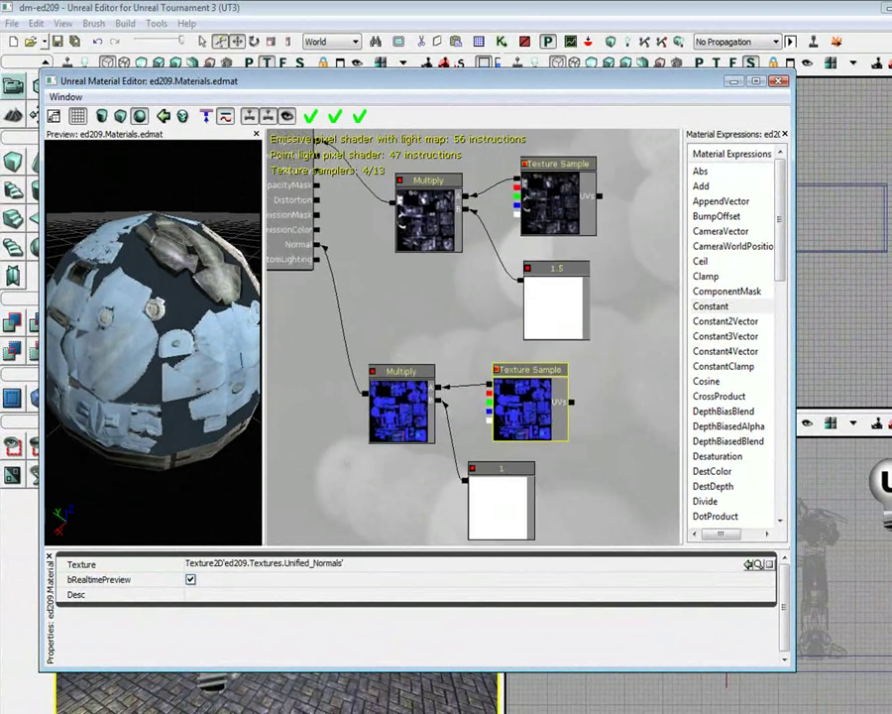
{"action": "left_click", "coordinate": [405, 419], "text": "ctrl"}
{"action": "key", "text": "Delete"}
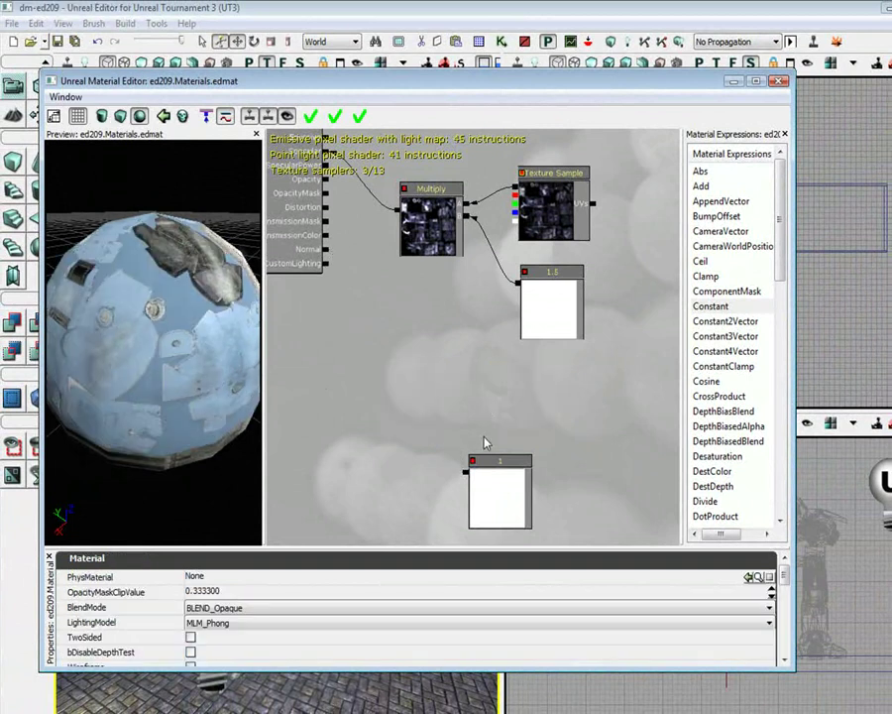
{"action": "key", "text": "ctrl+z"}
{"action": "key", "text": "ctrl+z"}
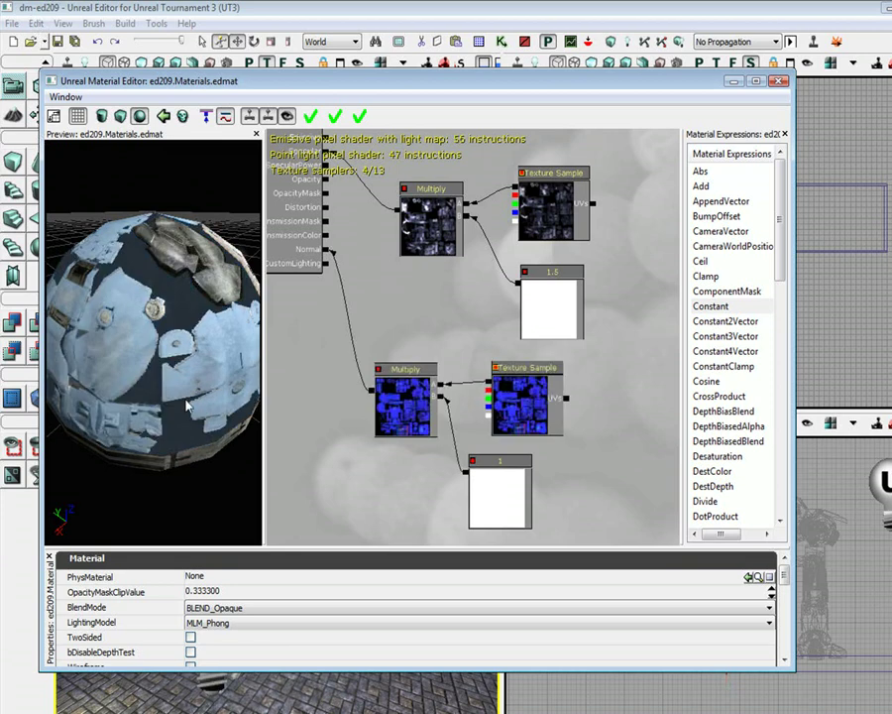
Delete the Multiply and Constant on the Normal branch and connect the normal map's Texture Sample directly to the Normal input.
{"action": "left_click", "coordinate": [391, 426]}
{"action": "left_click", "coordinate": [496, 487], "text": "ctrl"}
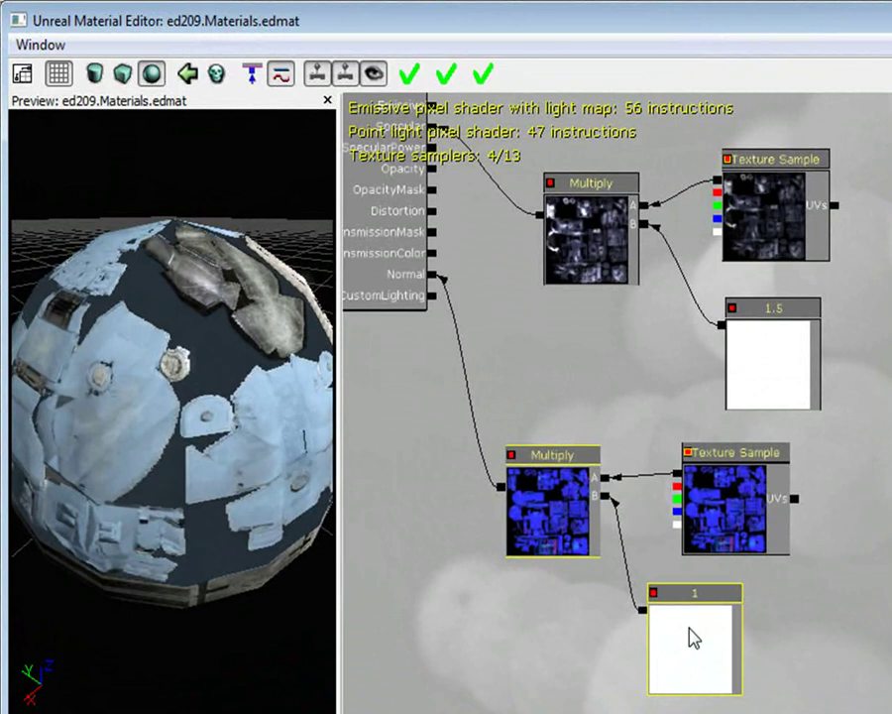
{"action": "key", "text": "Delete"}
{"action": "left_click_drag", "start_coordinate": [675, 473], "coordinate": [434, 277]}
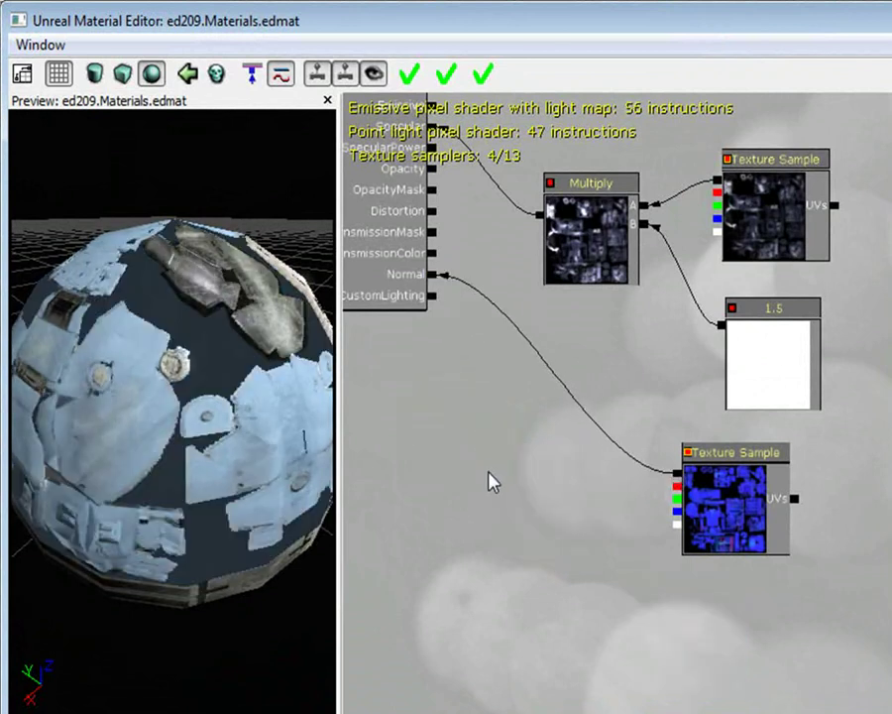
Examine the specular and diffuse branches and follow the reflection nodes from the Add node to the Reflection Vector.
{"action": "left_click_drag", "start_coordinate": [556, 284], "coordinate": [580, 522]}
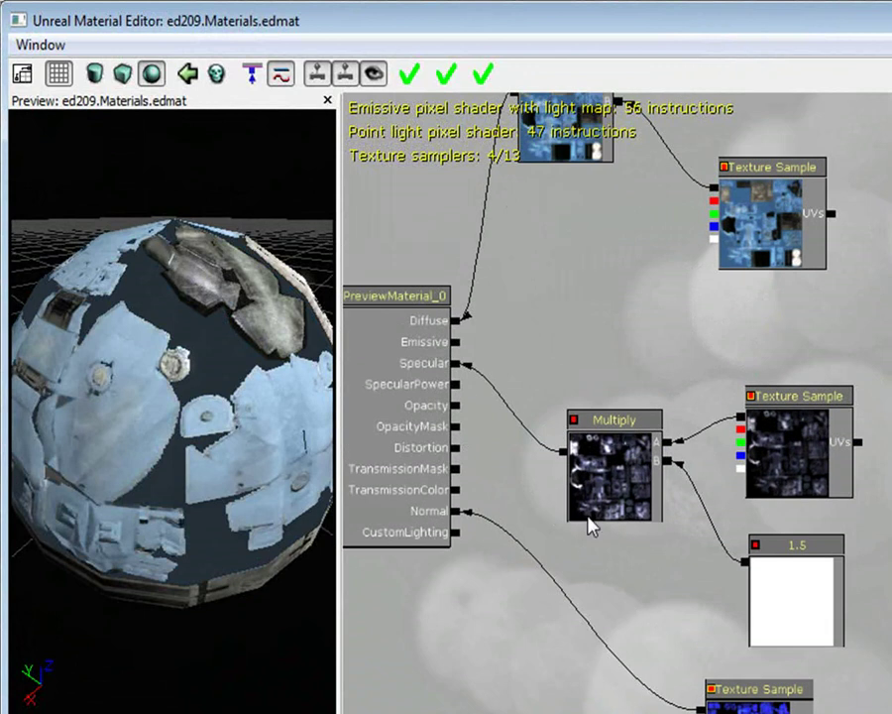
{"action": "left_click_drag", "start_coordinate": [118, 428], "coordinate": [253, 565]}
{"action": "left_click", "coordinate": [768, 220]}
{"action": "scroll", "coordinate": [768, 220], "scroll_direction": "down", "scroll_amount": 3}
{"action": "left_click_drag", "start_coordinate": [674, 297], "coordinate": [634, 298]}
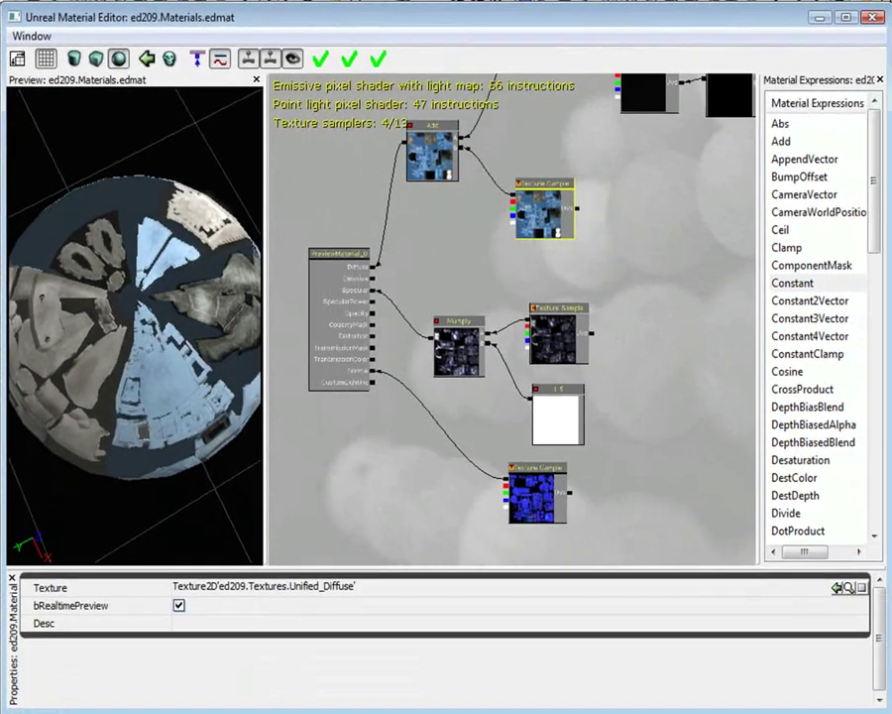
{"action": "left_click_drag", "start_coordinate": [668, 243], "coordinate": [304, 476]}
{"action": "scroll", "coordinate": [668, 242], "scroll_direction": "up", "scroll_amount": 2}
{"action": "left_click_drag", "start_coordinate": [669, 241], "coordinate": [622, 283]}
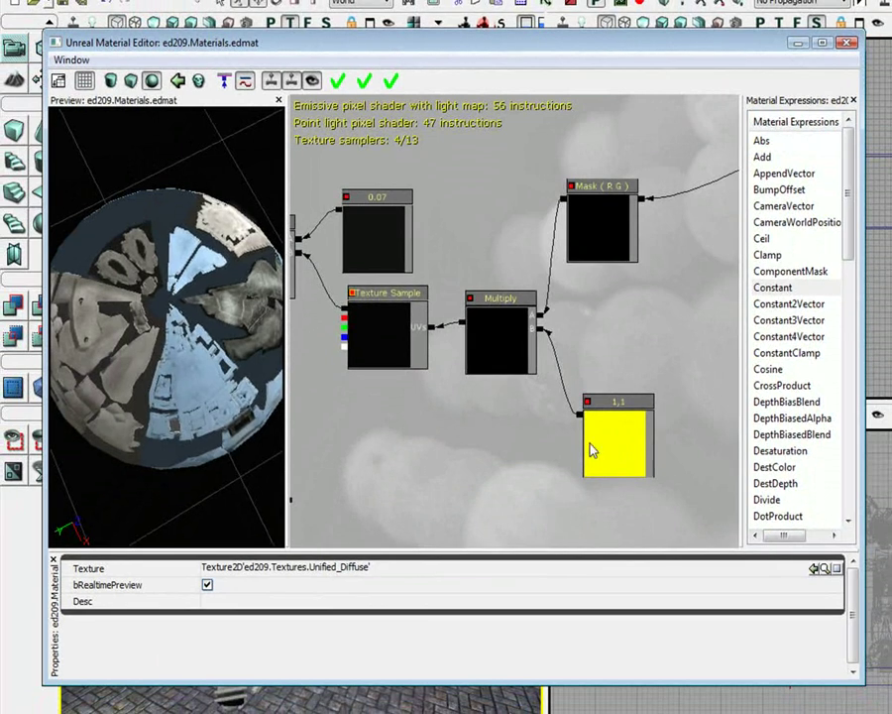
{"action": "mouse_move", "coordinate": [116, 420]}
{"action": "left_mouse_down"}
{"action": "mouse_move", "coordinate": [159, 377]}
{"action": "mouse_move", "coordinate": [65, 478]}
{"action": "mouse_move", "coordinate": [112, 468]}
{"action": "mouse_move", "coordinate": [112, 406]}
{"action": "left_mouse_up"}
{"action": "scroll", "coordinate": [737, 369], "scroll_direction": "down", "scroll_amount": 2}
{"action": "left_click_drag", "start_coordinate": [737, 370], "coordinate": [700, 361]}
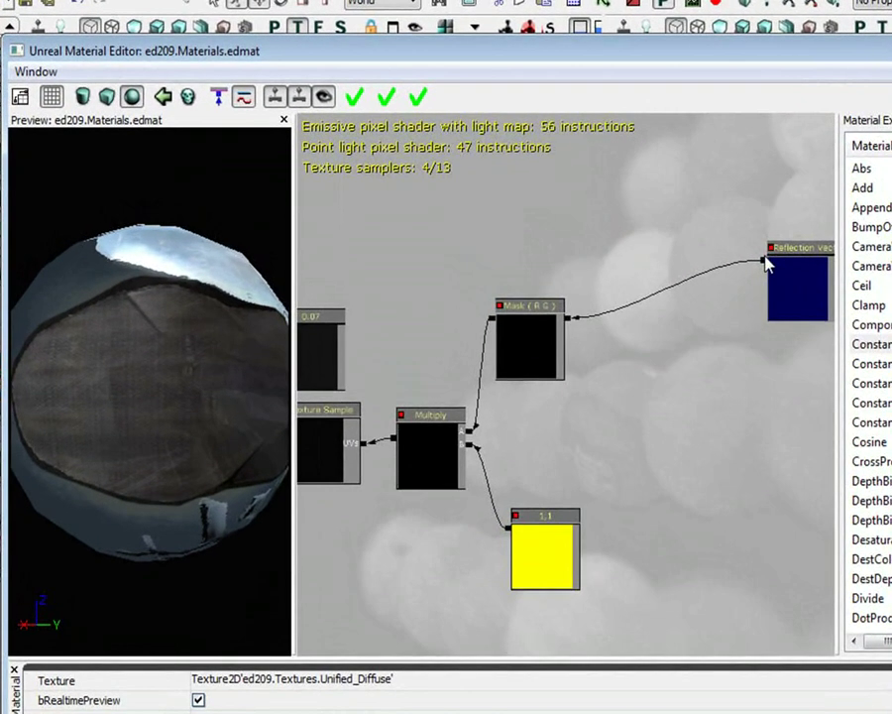
Connect the Reflection Vector to the Multiply's A input and route the Mask (R G) output directly to the reflection Texture Sample's UVs.
{"action": "left_click_drag", "start_coordinate": [766, 263], "coordinate": [569, 322]}
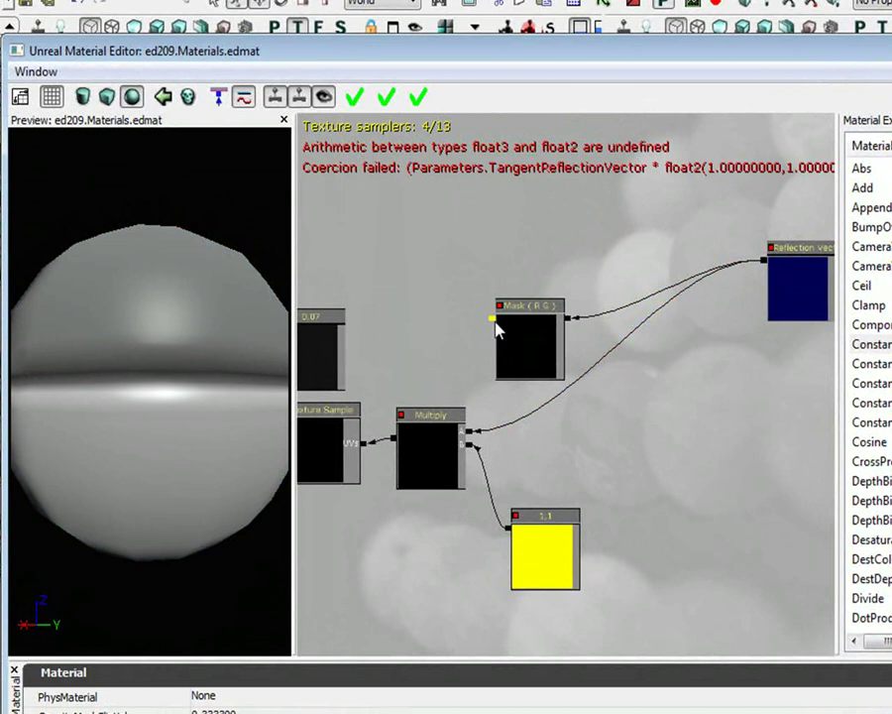
{"action": "left_click_drag", "start_coordinate": [491, 324], "coordinate": [530, 384]}
{"action": "left_click_drag", "start_coordinate": [496, 329], "coordinate": [369, 449]}
{"action": "left_click_drag", "start_coordinate": [233, 505], "coordinate": [208, 583]}
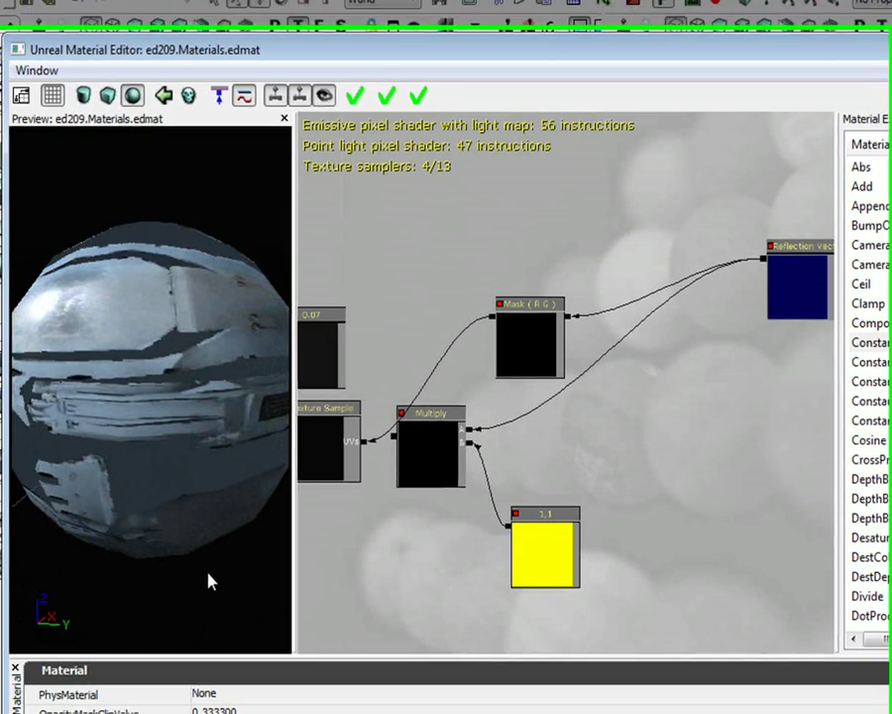
Set both the R and G values of the reflection branch's Constant2Vector to 2.5.
{"action": "left_click", "coordinate": [543, 541]}
{"action": "left_click", "coordinate": [269, 688]}
{"action": "left_click", "coordinate": [272, 678]}
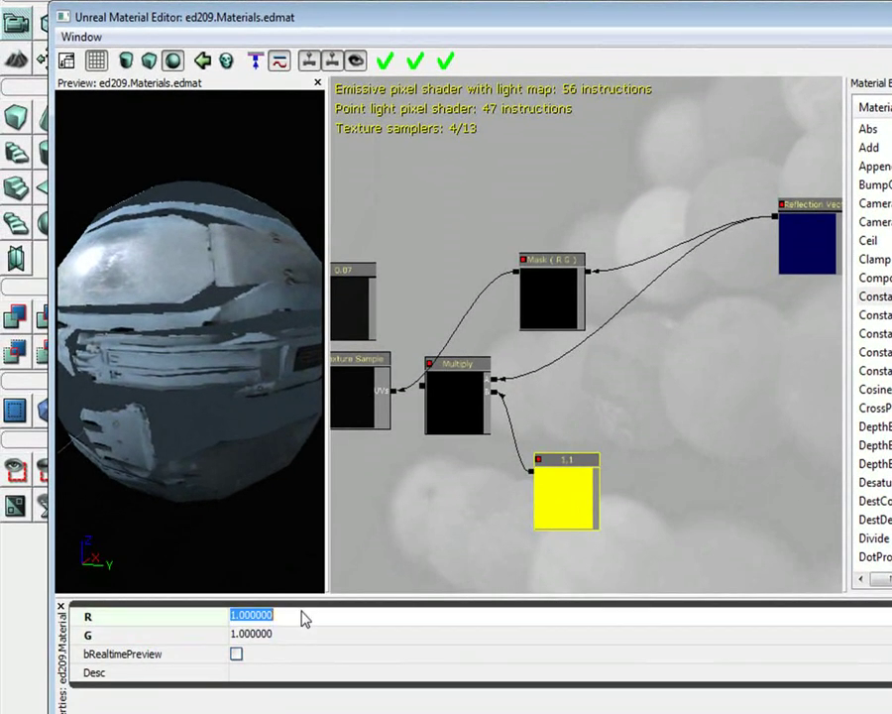
{"action": "type", "text": "2.5"}
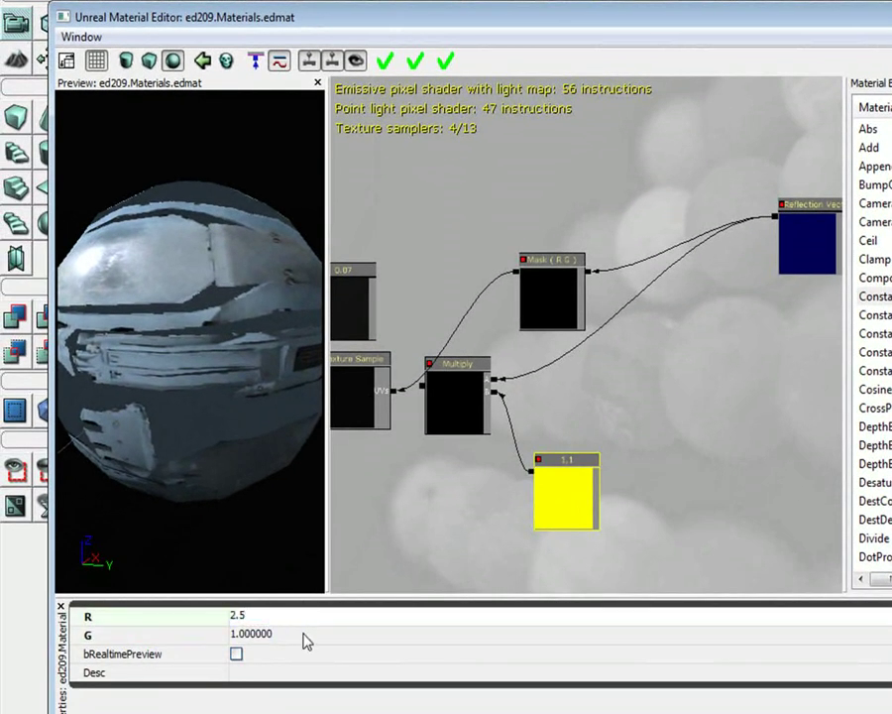
{"action": "left_click", "coordinate": [304, 636]}
{"action": "type", "text": "2.56"}
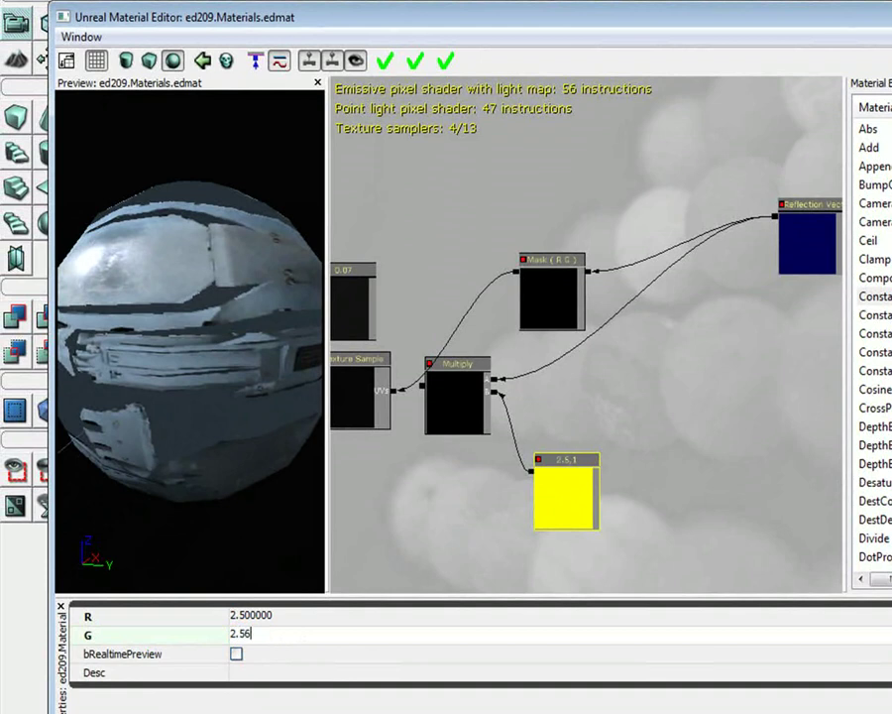
{"action": "key", "text": "Return"}
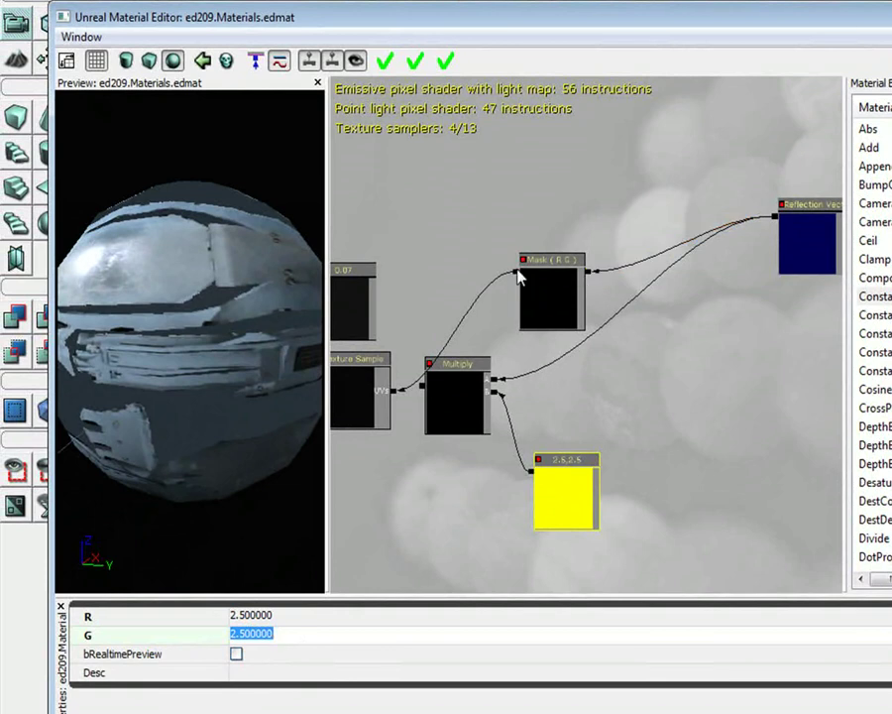
Route the Mask (R G) through the Multiply into the Texture Sample's UVs and check the reflection on the preview sphere.
{"action": "left_click", "coordinate": [500, 359]}
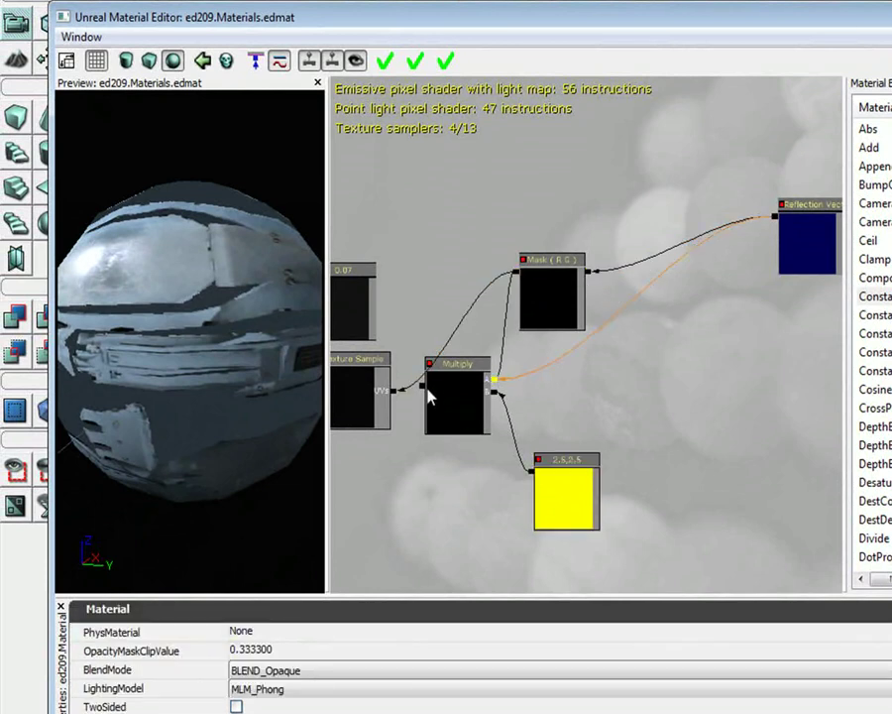
{"action": "left_click_drag", "start_coordinate": [399, 393], "coordinate": [398, 392]}
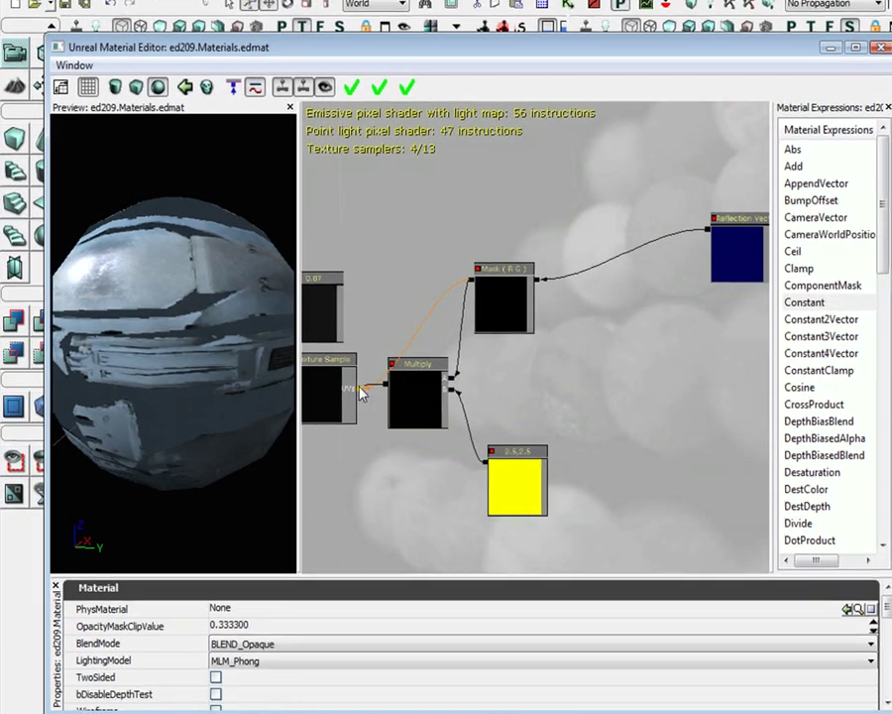
{"action": "left_click_drag", "start_coordinate": [203, 399], "coordinate": [216, 347]}
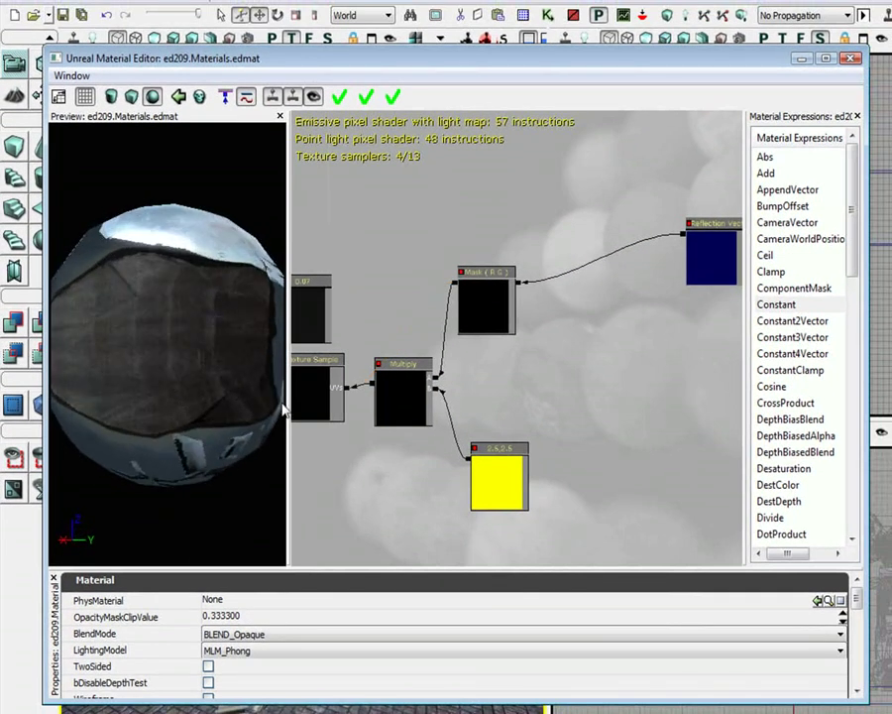
Connect the Mask (R G) output directly to the reflection Texture Sample's UVs and delete the bypassed Multiply and Constant2Vector.
{"action": "left_click_drag", "start_coordinate": [456, 287], "coordinate": [353, 389]}
{"action": "left_click", "coordinate": [401, 396]}
{"action": "left_click", "coordinate": [496, 490], "text": "ctrl"}
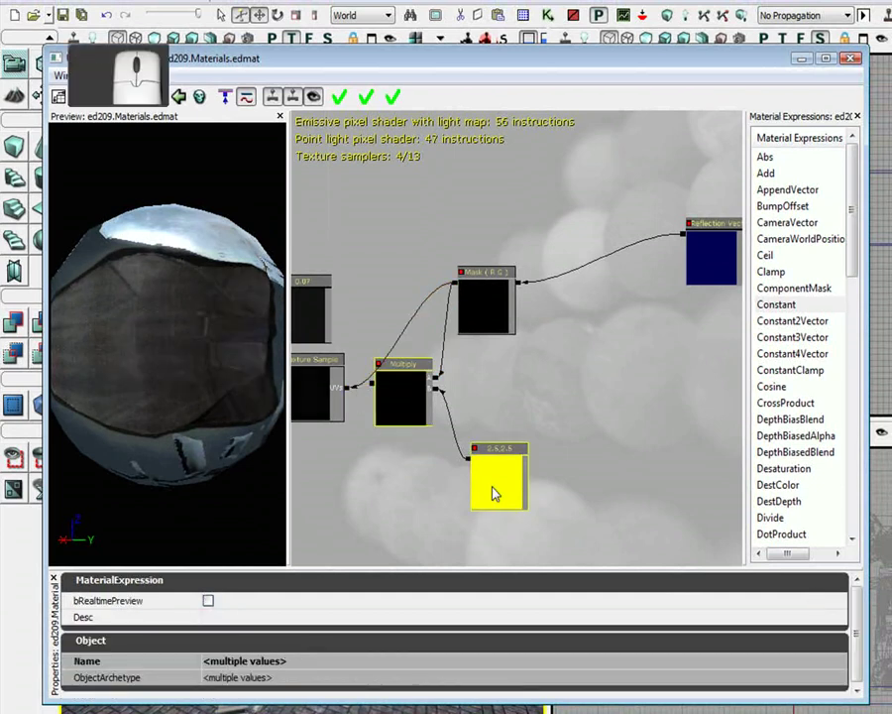
{"action": "key", "text": "Delete"}
Try an R value of 0.1 on the Constant feeding the reflection Multiply and settle on 0.2.
{"action": "left_click_drag", "start_coordinate": [513, 421], "coordinate": [755, 385]}
{"action": "left_click", "coordinate": [612, 387]}
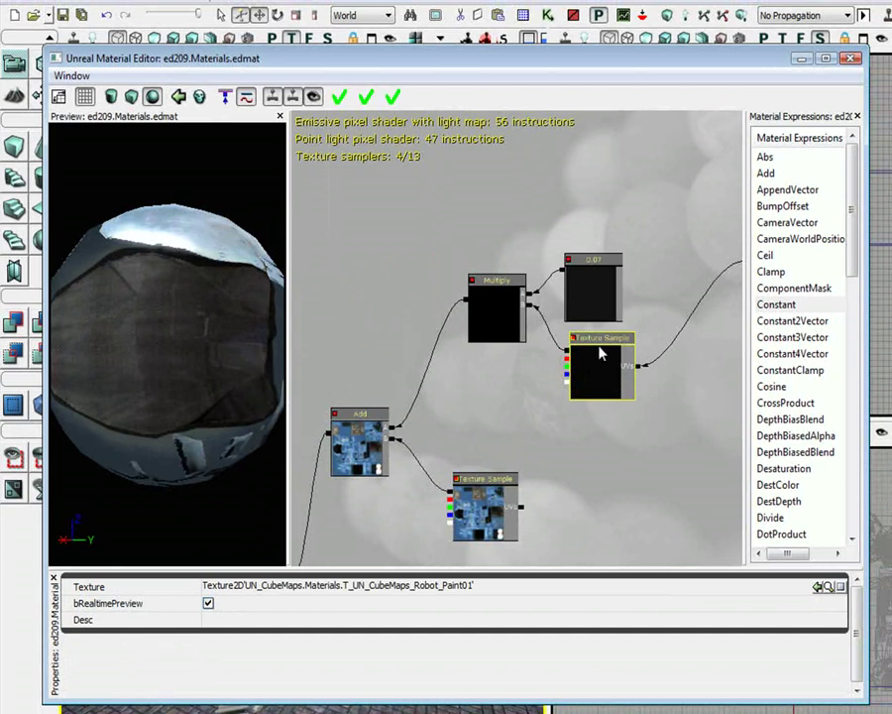
{"action": "left_click", "coordinate": [574, 259]}
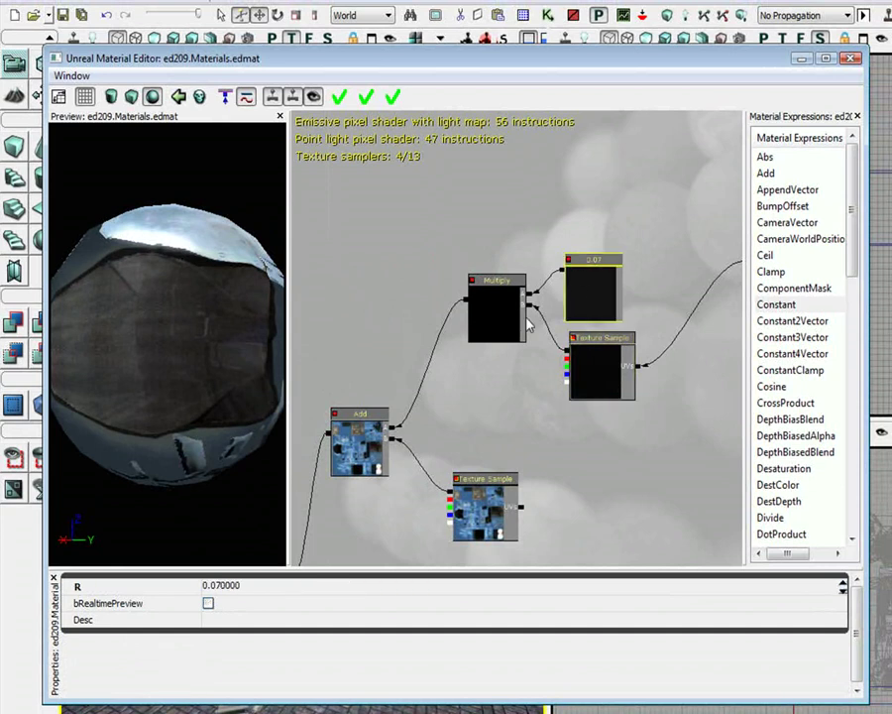
{"action": "left_click", "coordinate": [228, 592]}
{"action": "double_click", "coordinate": [220, 585]}
{"action": "type", "text": "1"}
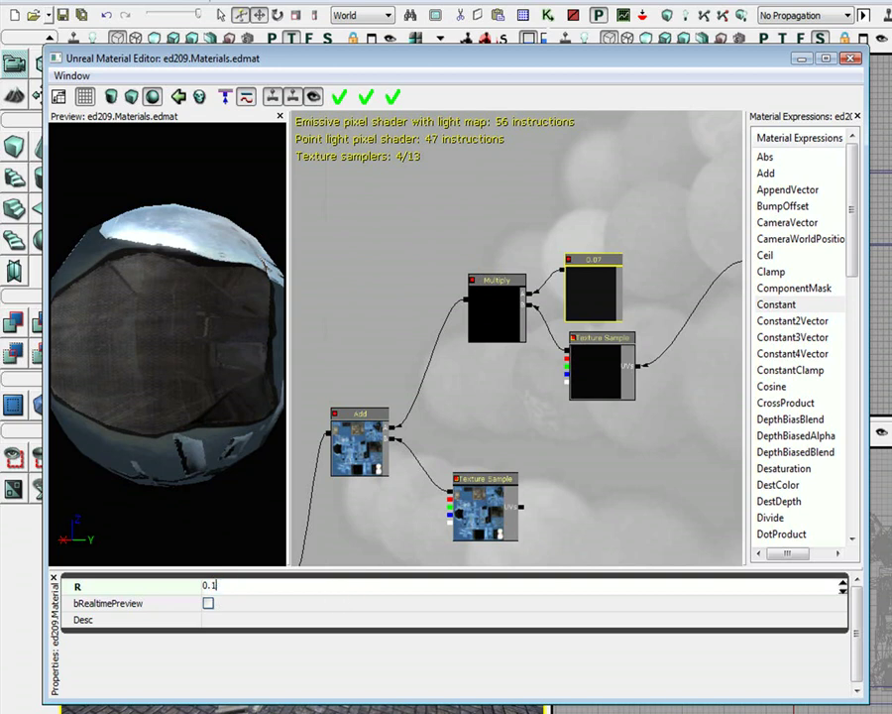
{"action": "key", "text": "Return"}
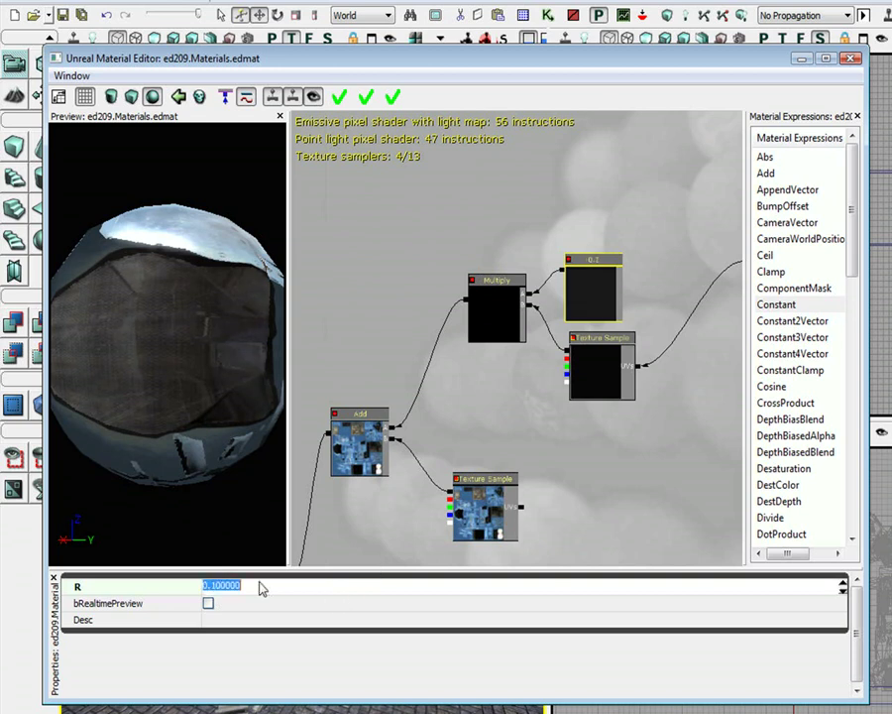
{"action": "type", "text": "0.2"}
{"action": "key", "text": "Return"}
Apply the ed209 material changes to the level and close the material editor.
{"action": "left_click_drag", "start_coordinate": [403, 436], "coordinate": [510, 392]}
{"action": "left_click_drag", "start_coordinate": [434, 500], "coordinate": [415, 386]}
{"action": "left_click", "coordinate": [339, 96]}
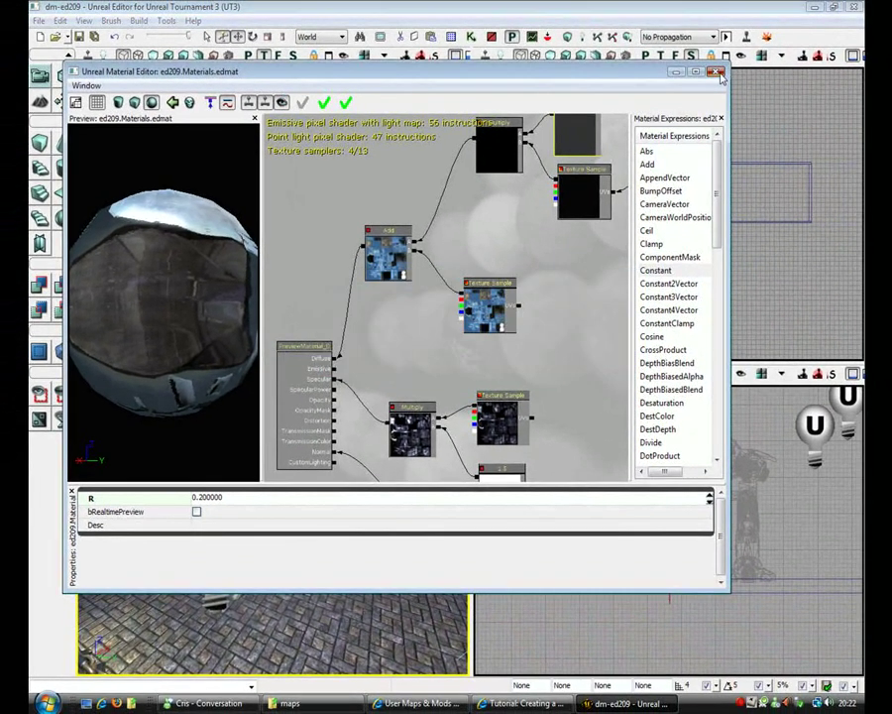
{"action": "left_click", "coordinate": [720, 74]}
Save the map as dm-ed209 in the CustomMaps folder, replacing the existing file.
{"action": "left_click", "coordinate": [37, 20]}
{"action": "left_click", "coordinate": [85, 82]}
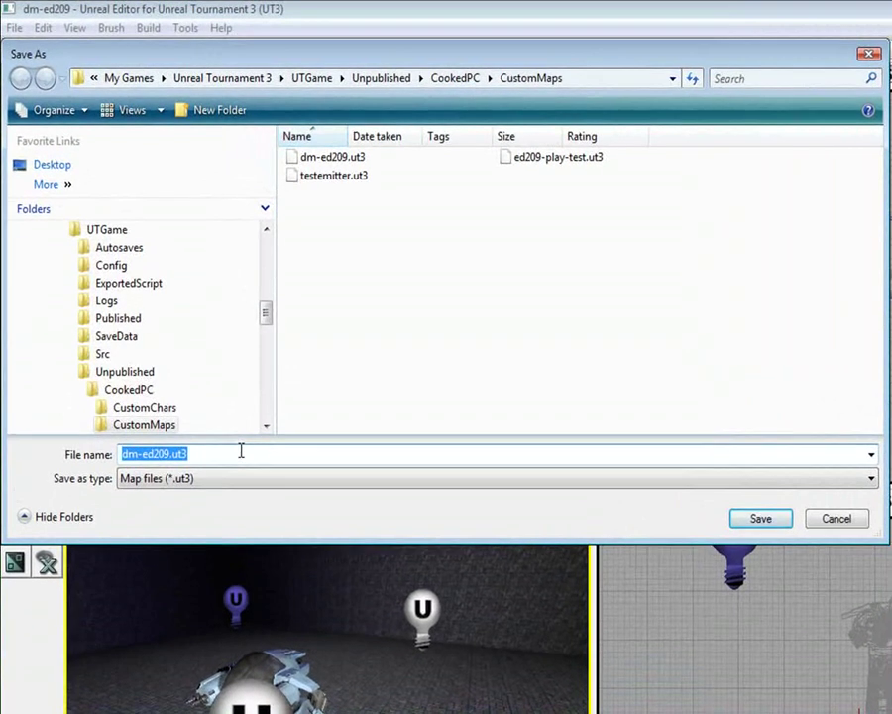
{"action": "type", "text": "dm"}
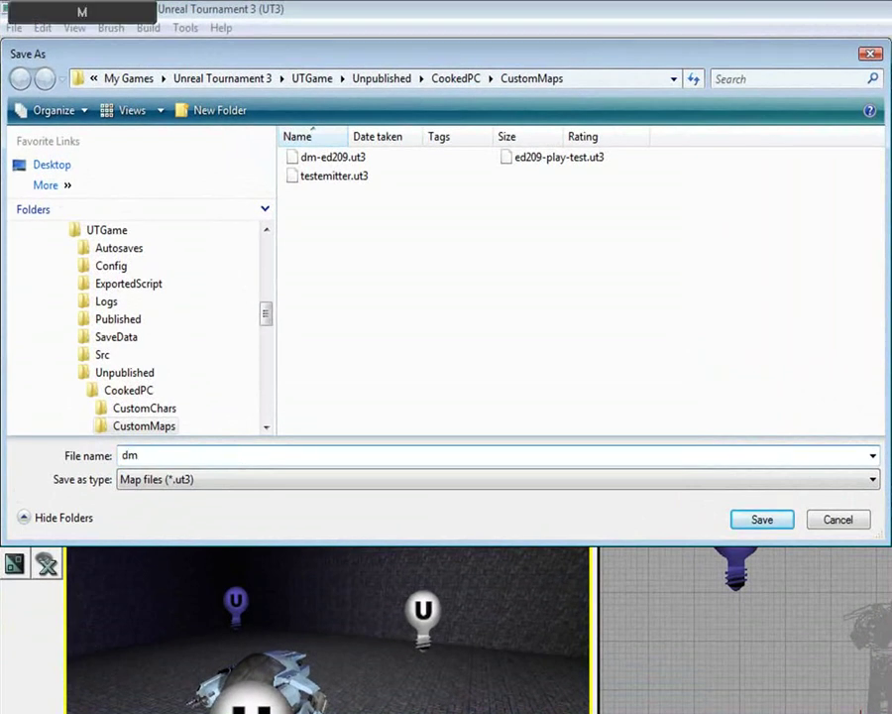
{"action": "type", "text": "-ed209"}
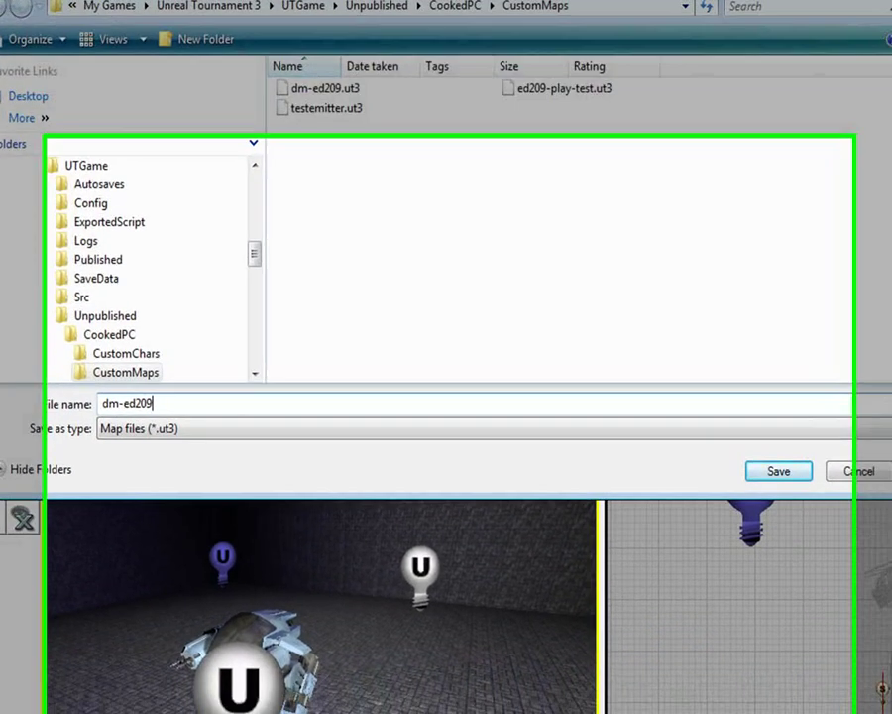
{"action": "key", "text": "Return"}
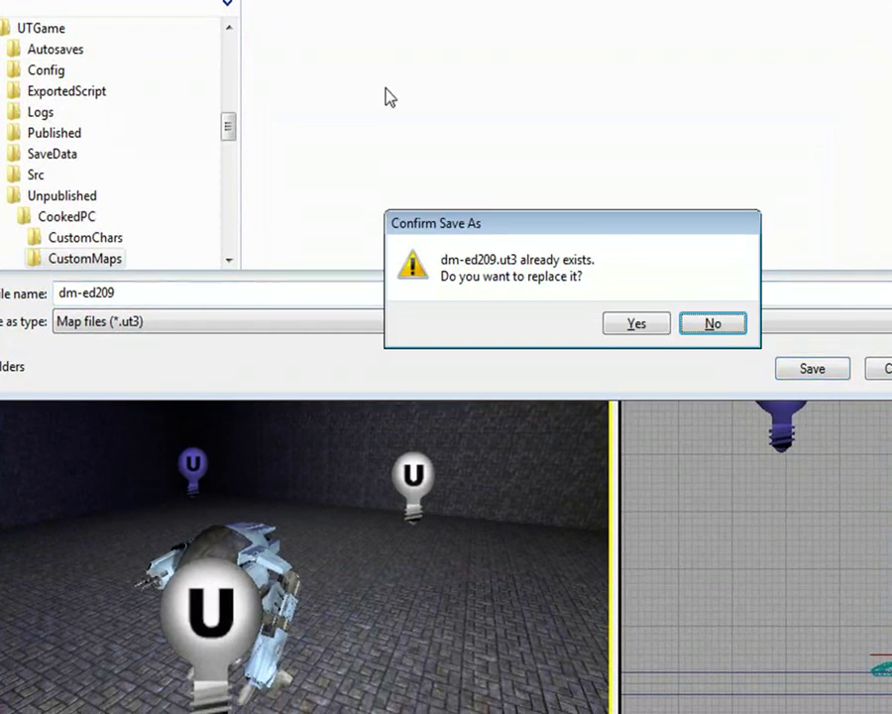
{"action": "left_click", "coordinate": [636, 324]}
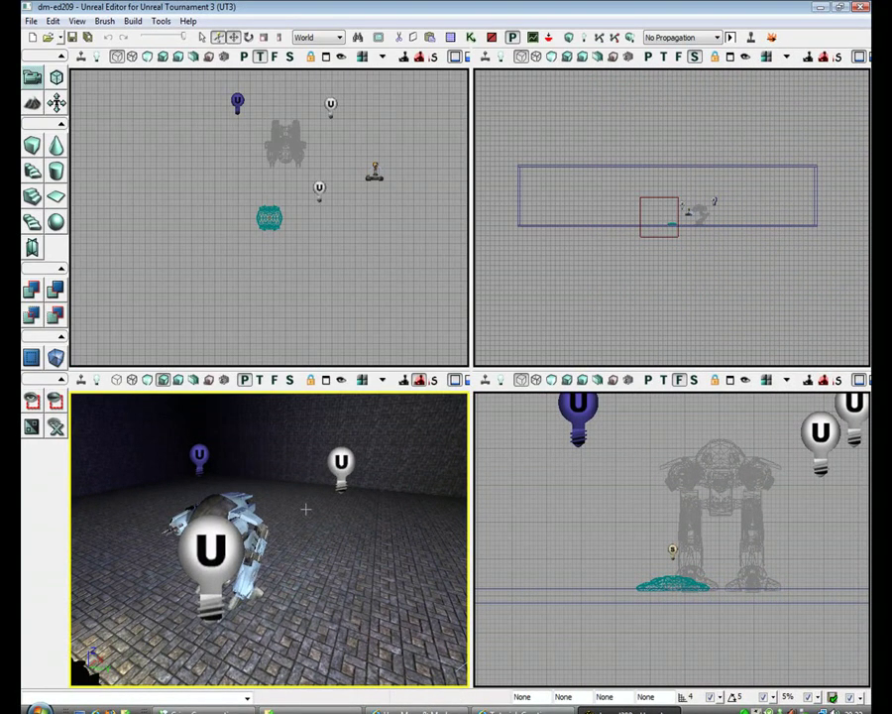
Start an in-editor play session from the floor near the ed209 robot and walk up to it to view the material.
{"action": "left_click", "coordinate": [78, 21]}
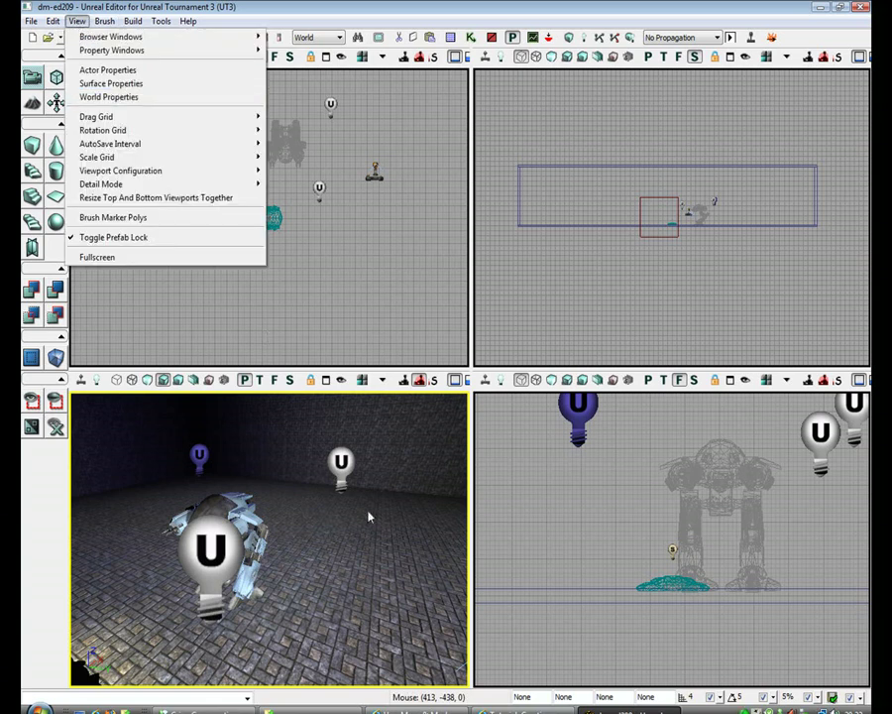
{"action": "right_click", "coordinate": [376, 561]}
{"action": "left_click", "coordinate": [414, 551]}
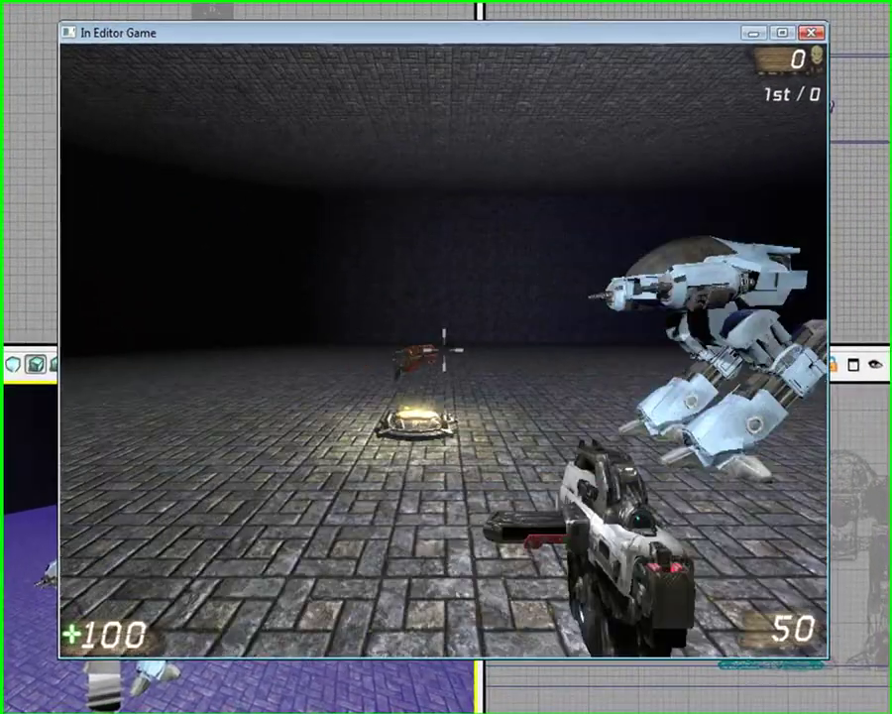
{"action": "key", "text": "w"}
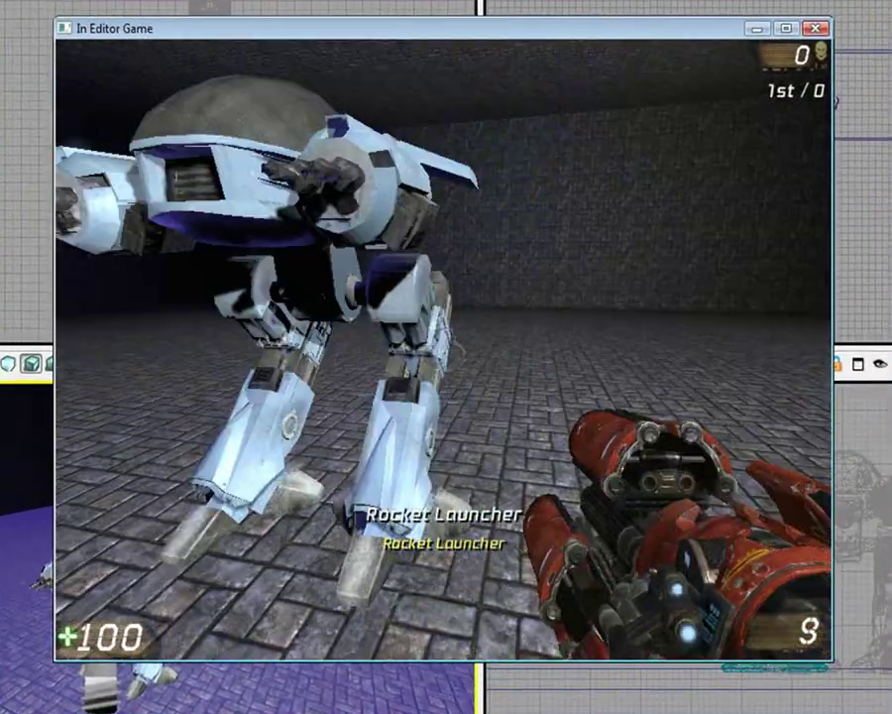
Back away from the ed209 robot, fire one rocket at the far wall and end the play session.
{"action": "key", "text": "s"}
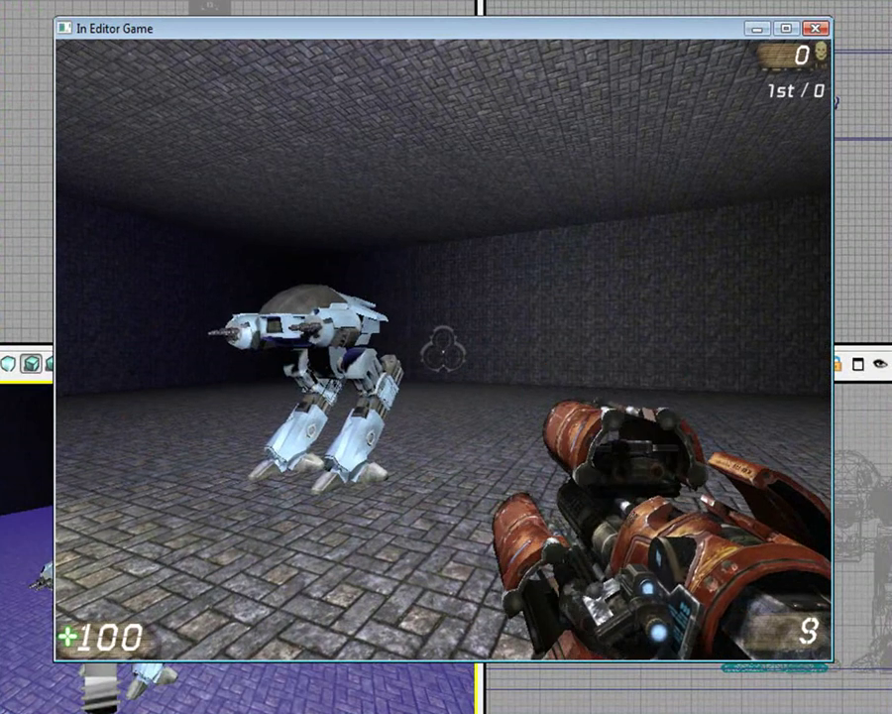
{"action": "left_click", "coordinate": [443, 352]}
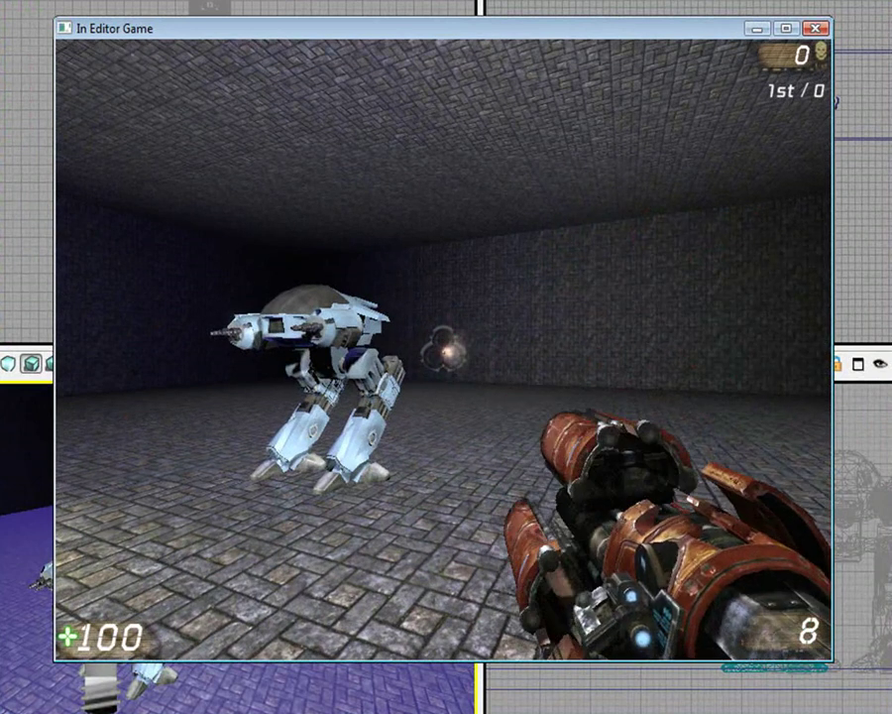
{"action": "key", "text": "Escape"}
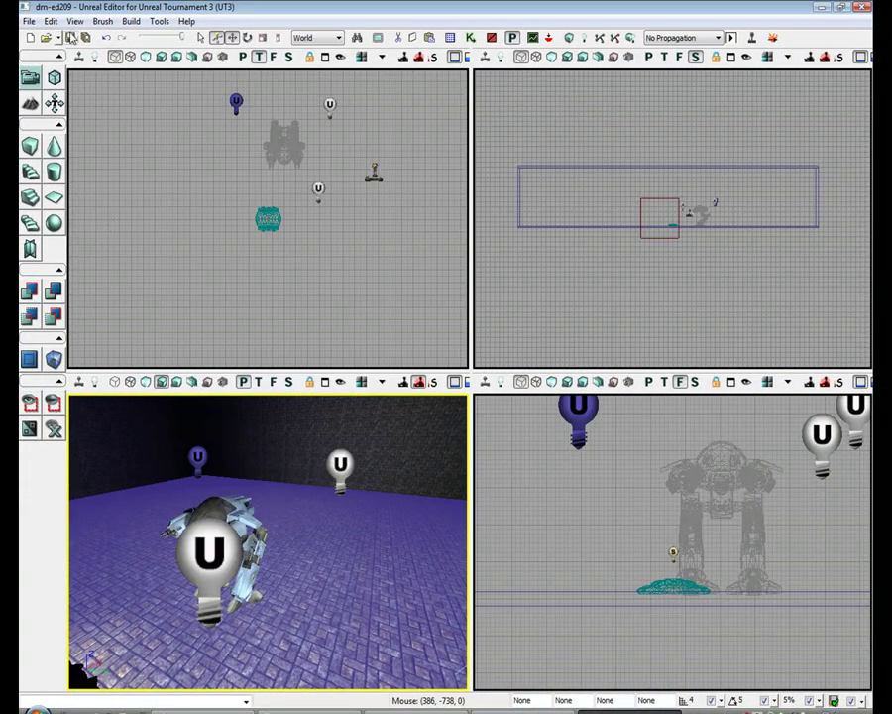
Open the map's world properties and examine the supported game types, including the options offered for the first entry.
{"action": "left_click", "coordinate": [74, 21]}
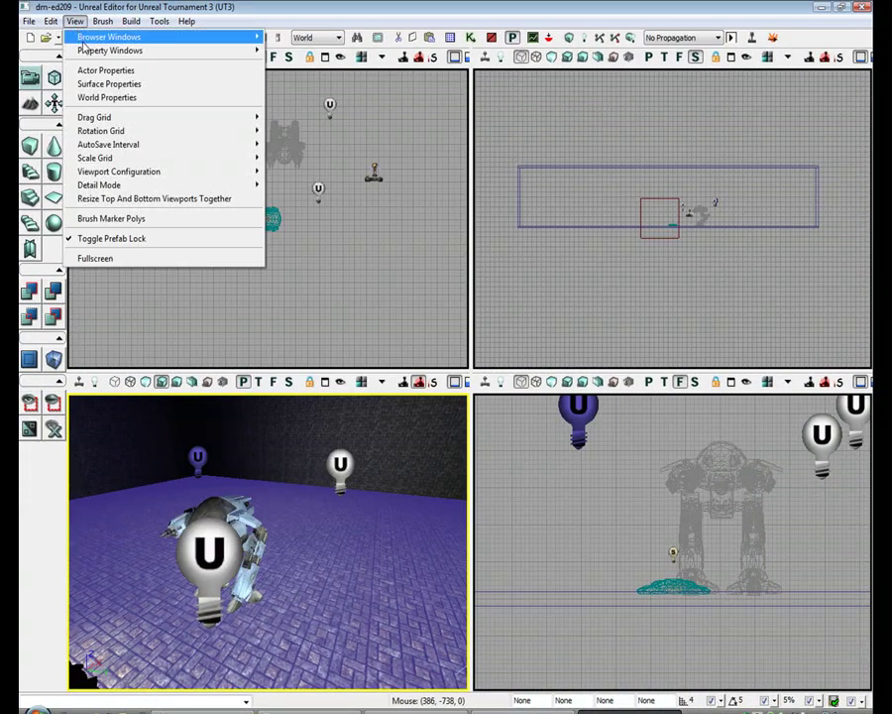
{"action": "left_click", "coordinate": [109, 101]}
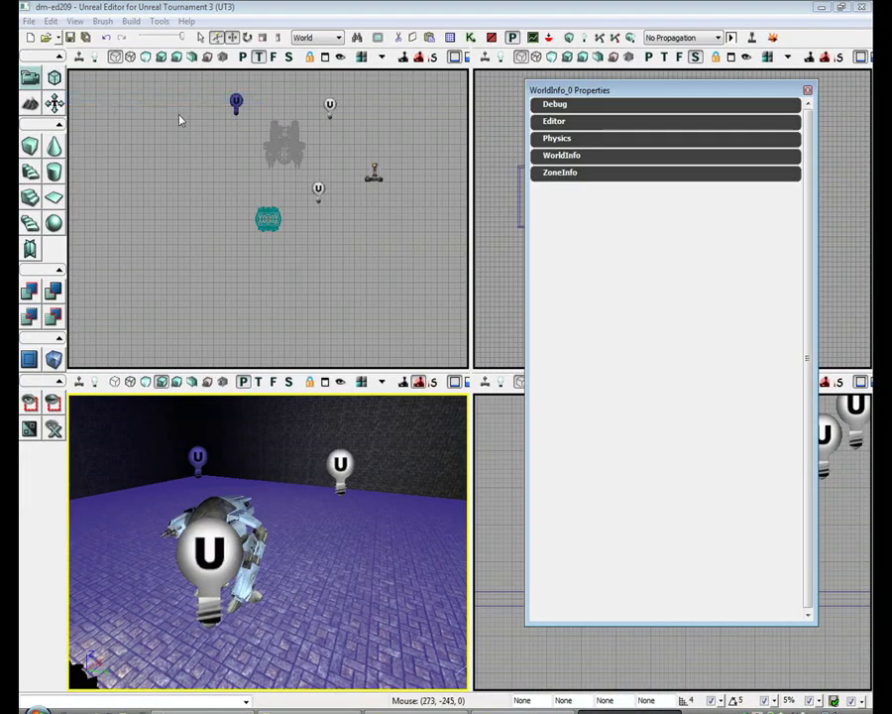
{"action": "left_click", "coordinate": [592, 121]}
{"action": "left_click", "coordinate": [593, 169]}
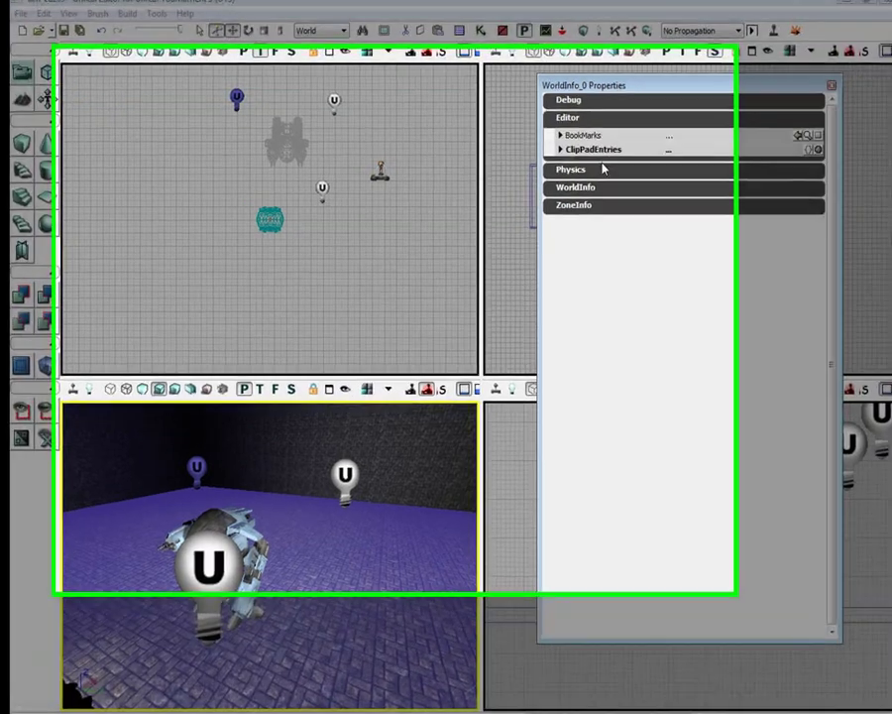
{"action": "left_click", "coordinate": [720, 301]}
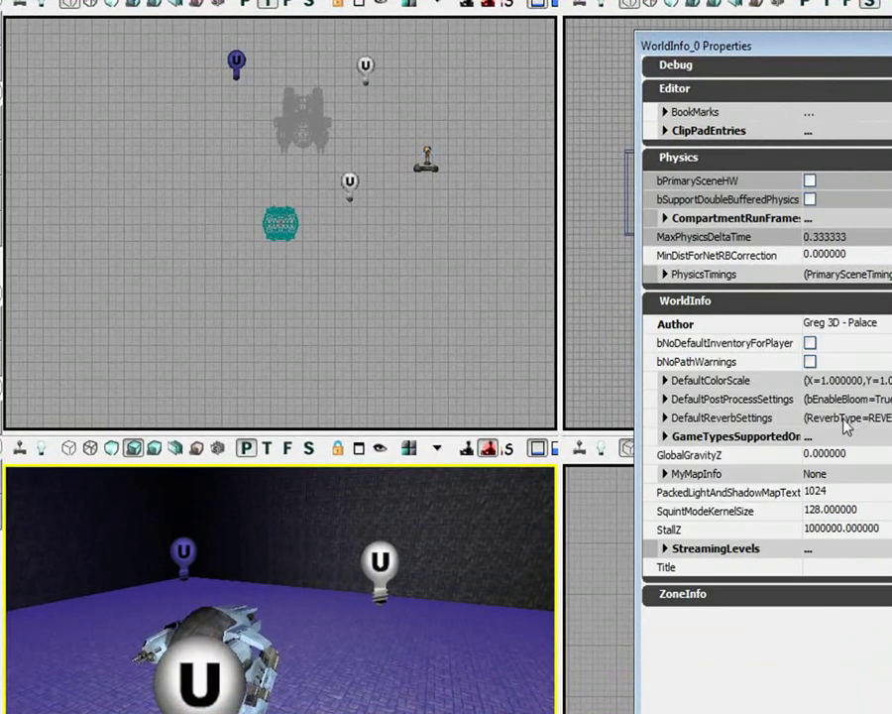
{"action": "left_click", "coordinate": [739, 436]}
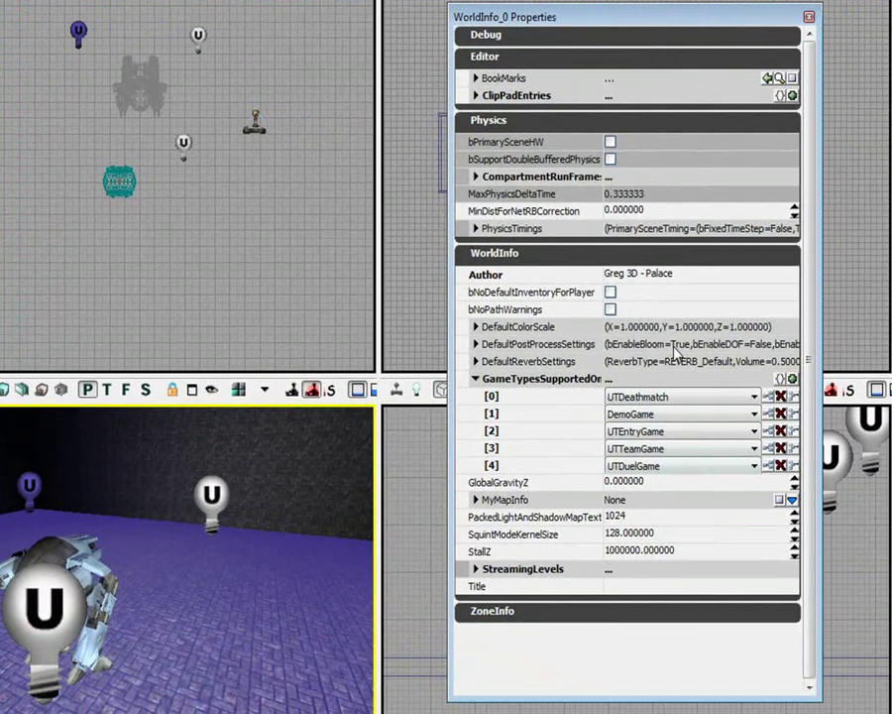
{"action": "left_click", "coordinate": [720, 398]}
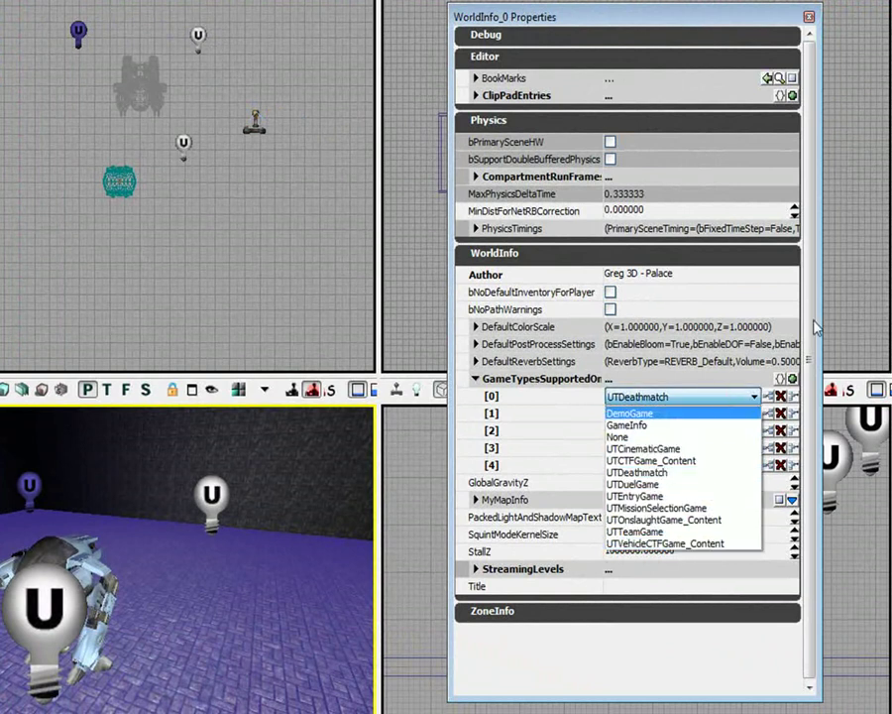
{"action": "left_click", "coordinate": [682, 397]}
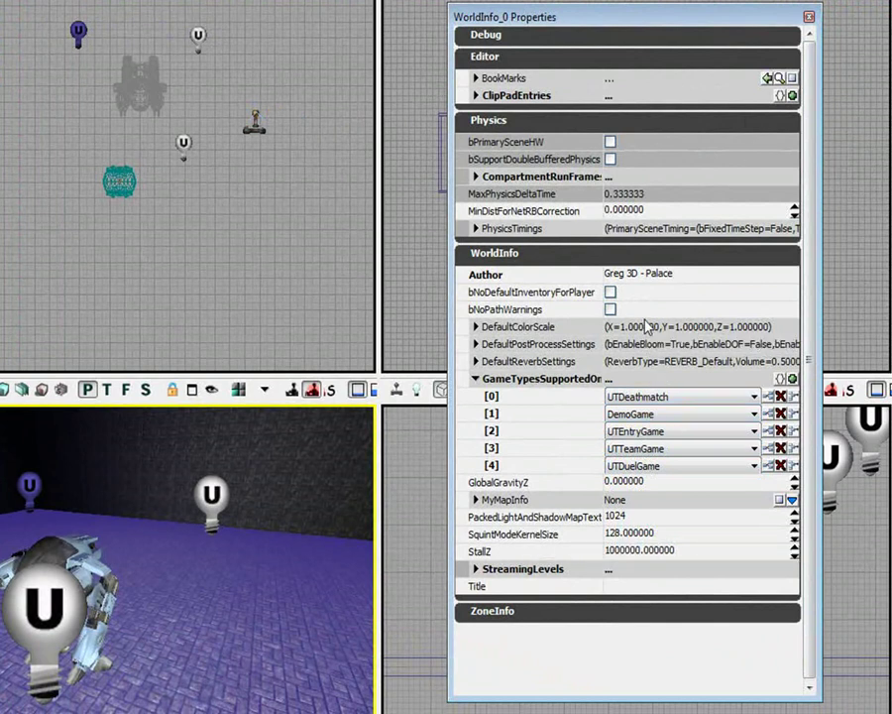
Review the author, bookmarks and ZoneInfo kill settings in the world properties, and close the properties window.
{"action": "left_click", "coordinate": [641, 271]}
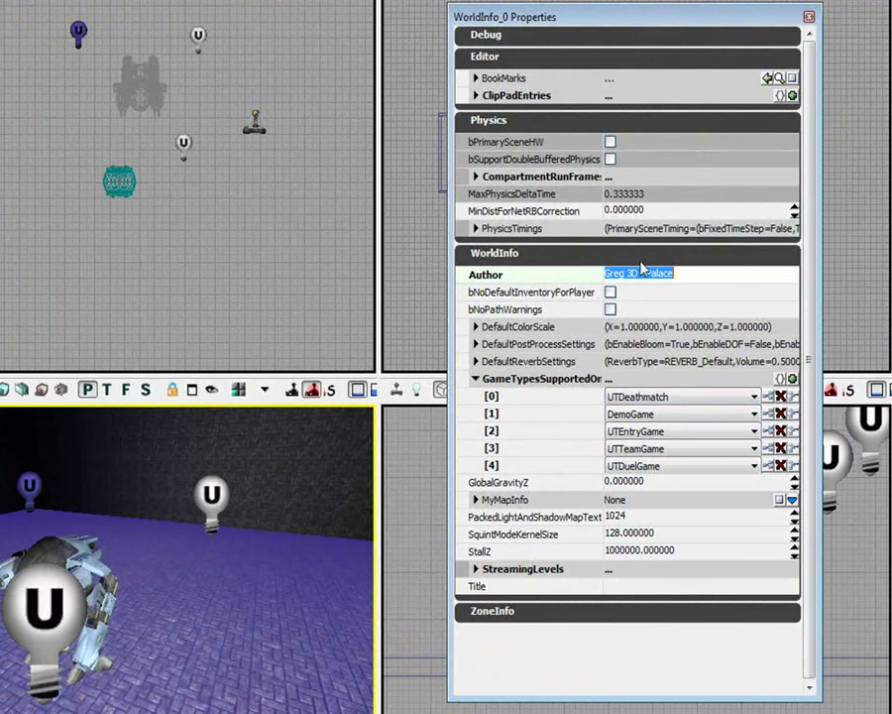
{"action": "left_click", "coordinate": [505, 80]}
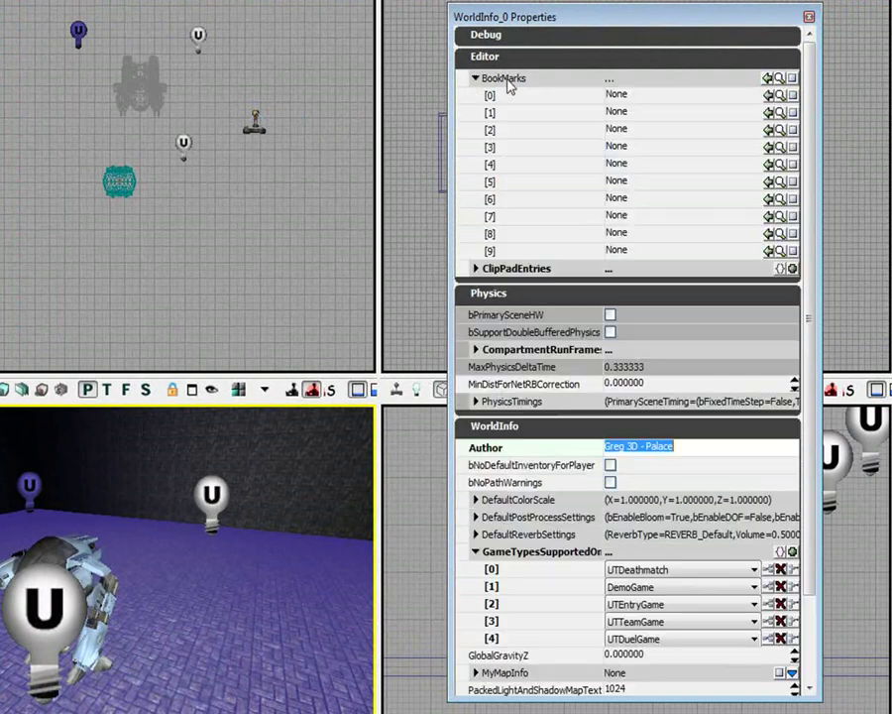
{"action": "left_click", "coordinate": [478, 78]}
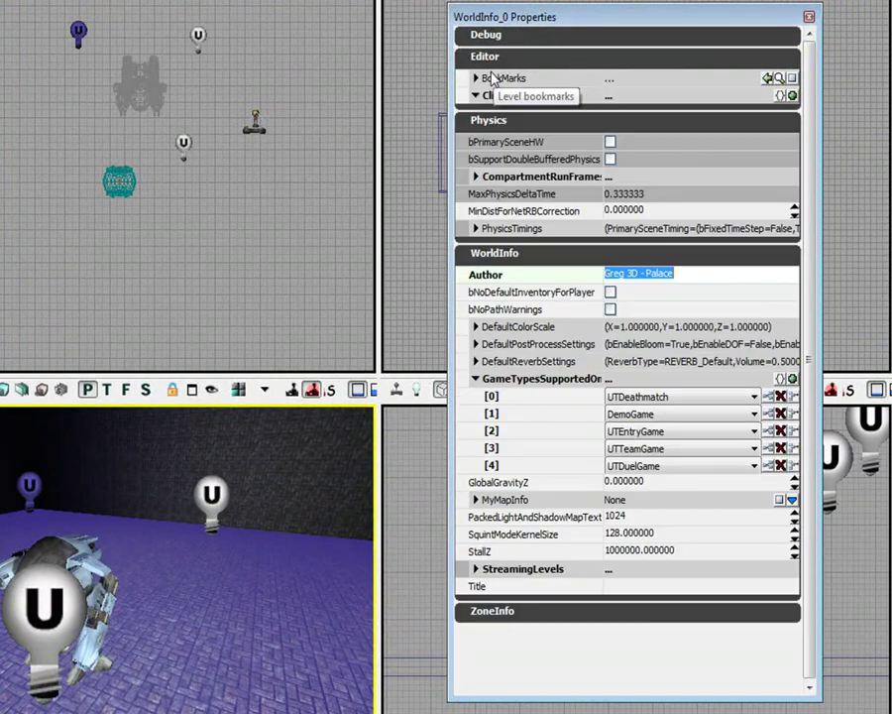
{"action": "left_click", "coordinate": [539, 613]}
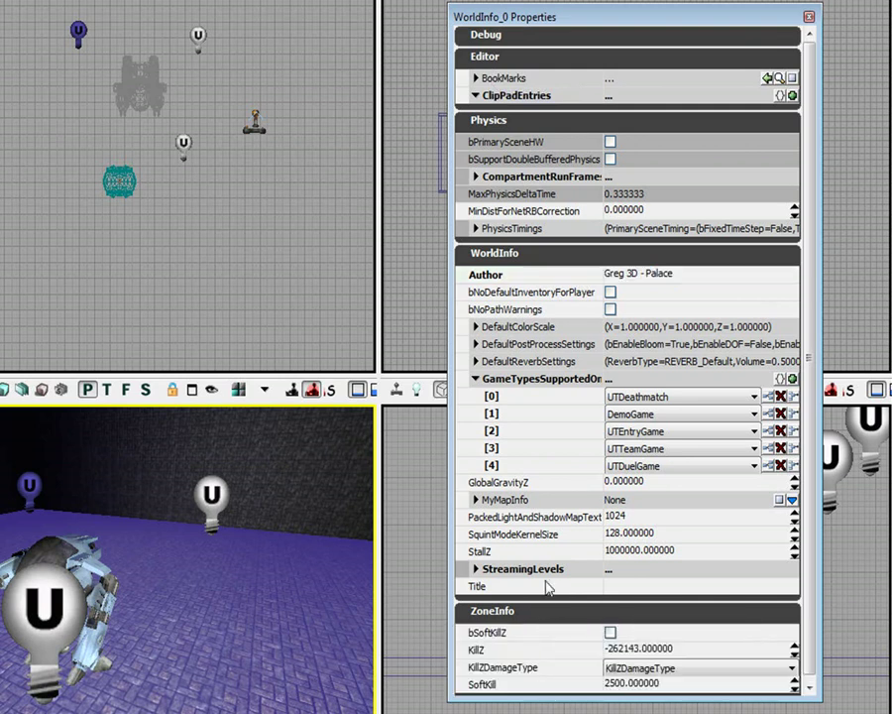
{"action": "left_click", "coordinate": [733, 662]}
{"action": "left_click", "coordinate": [735, 663]}
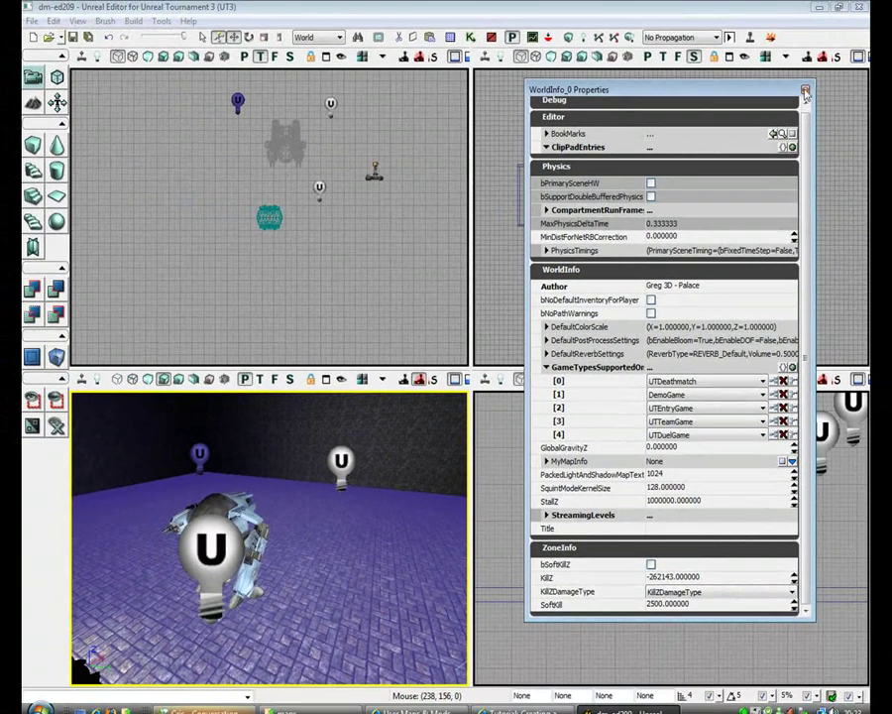
{"action": "left_click", "coordinate": [805, 92]}
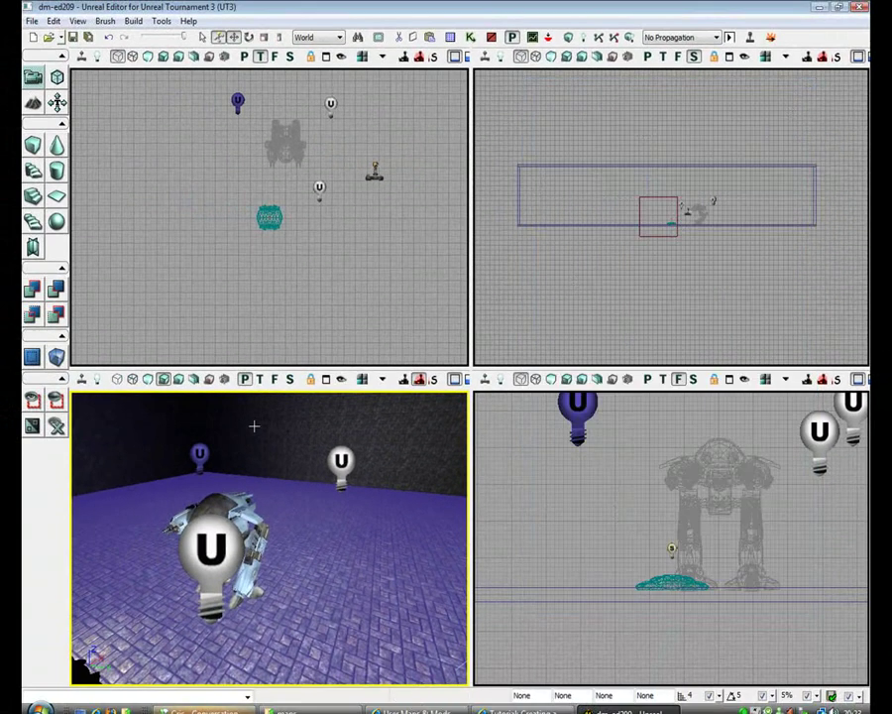
Bring the weapon pickup base into view in the perspective viewport and show the Actor Classes browser beside the viewports.
{"action": "left_click", "coordinate": [377, 464]}
{"action": "left_click", "coordinate": [417, 585]}
{"action": "left_click_drag", "start_coordinate": [417, 585], "coordinate": [328, 595]}
{"action": "left_click", "coordinate": [242, 539]}
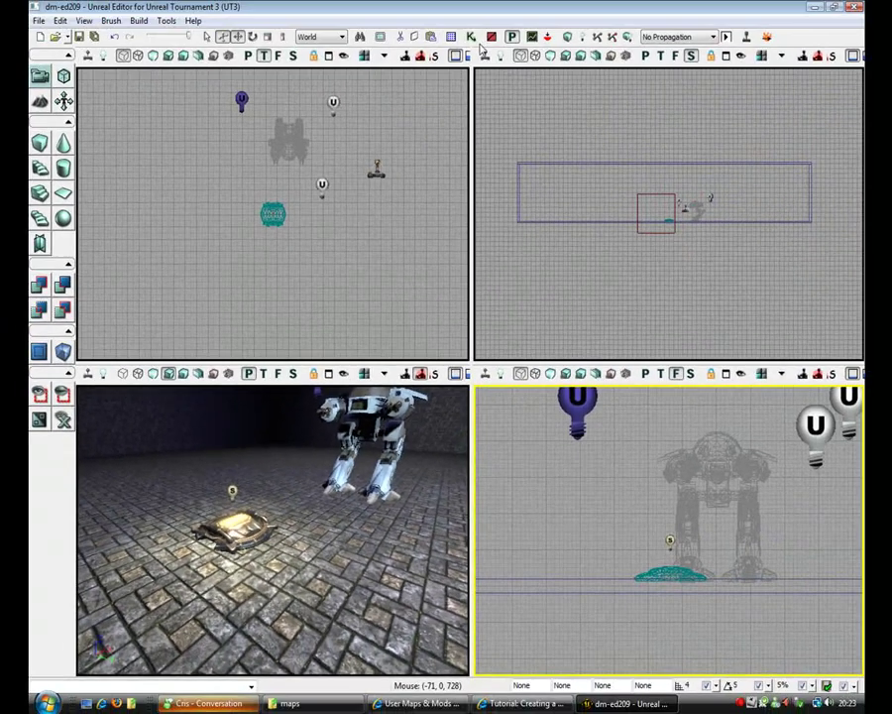
{"action": "left_click", "coordinate": [451, 38]}
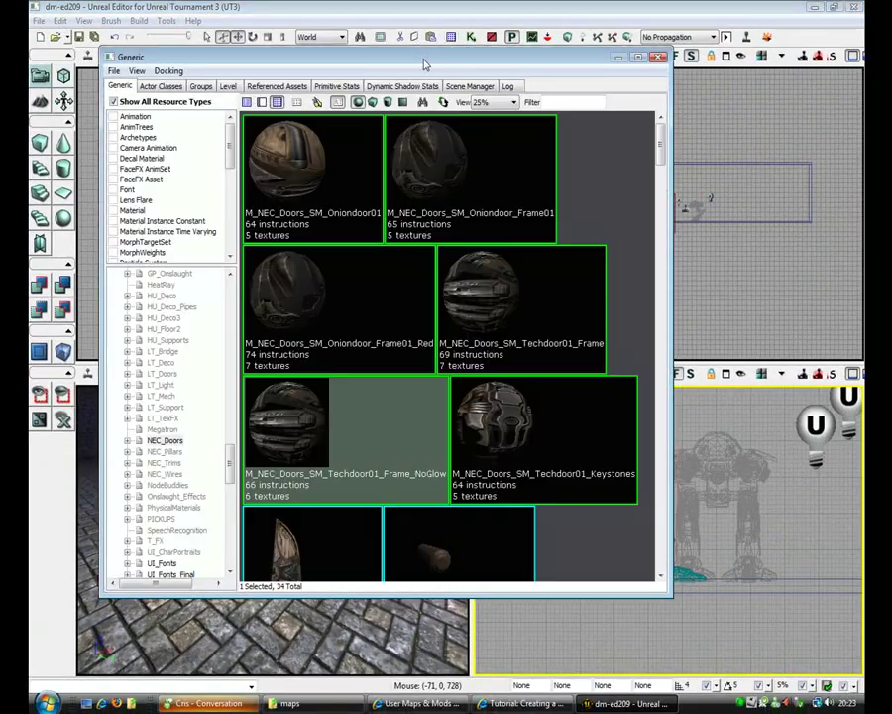
{"action": "left_click_drag", "start_coordinate": [423, 64], "coordinate": [666, 57]}
{"action": "left_click", "coordinate": [415, 79]}
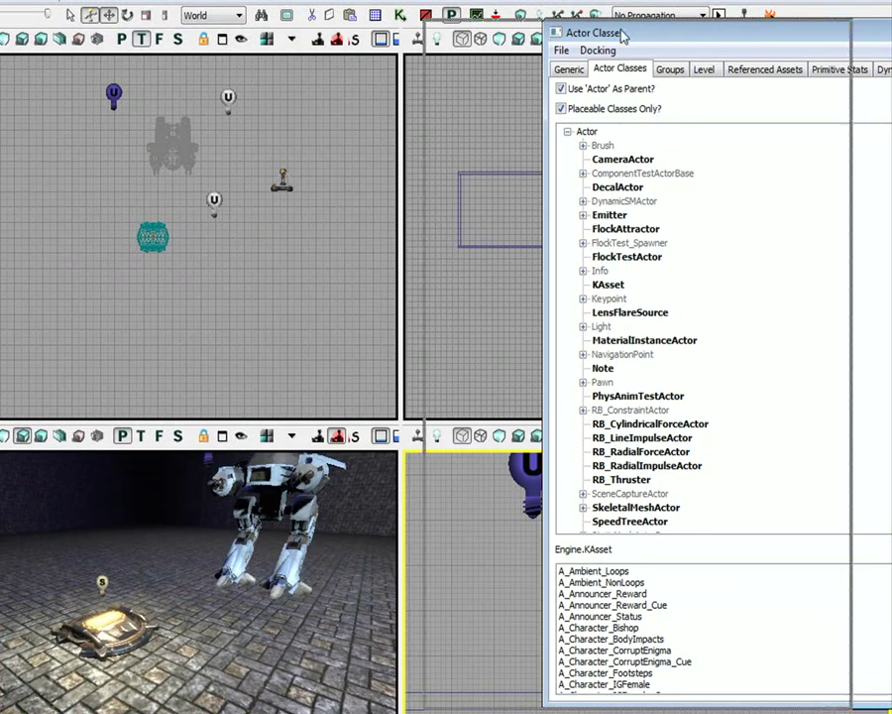
{"action": "left_click_drag", "start_coordinate": [690, 33], "coordinate": [548, 64]}
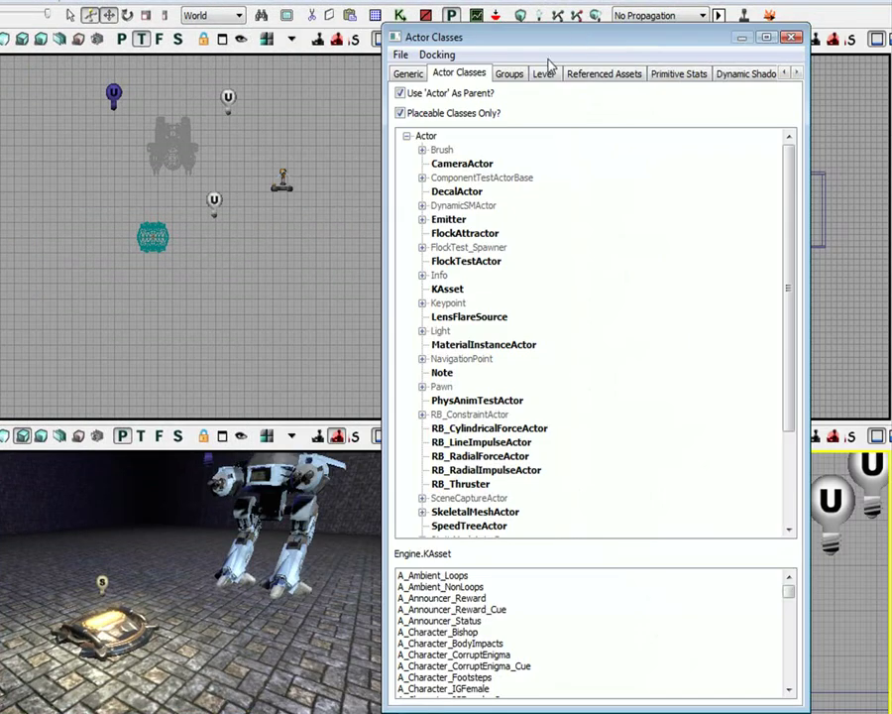
Examine the placeable NavigationPoint classes, including UTVehicleFactory and the pickup factories down to UTWeaponLocker.
{"action": "left_click", "coordinate": [422, 359]}
{"action": "left_click", "coordinate": [496, 441]}
{"action": "scroll", "coordinate": [487, 443], "scroll_direction": "down", "scroll_amount": 1}
{"action": "scroll", "coordinate": [488, 443], "scroll_direction": "down", "scroll_amount": 2}
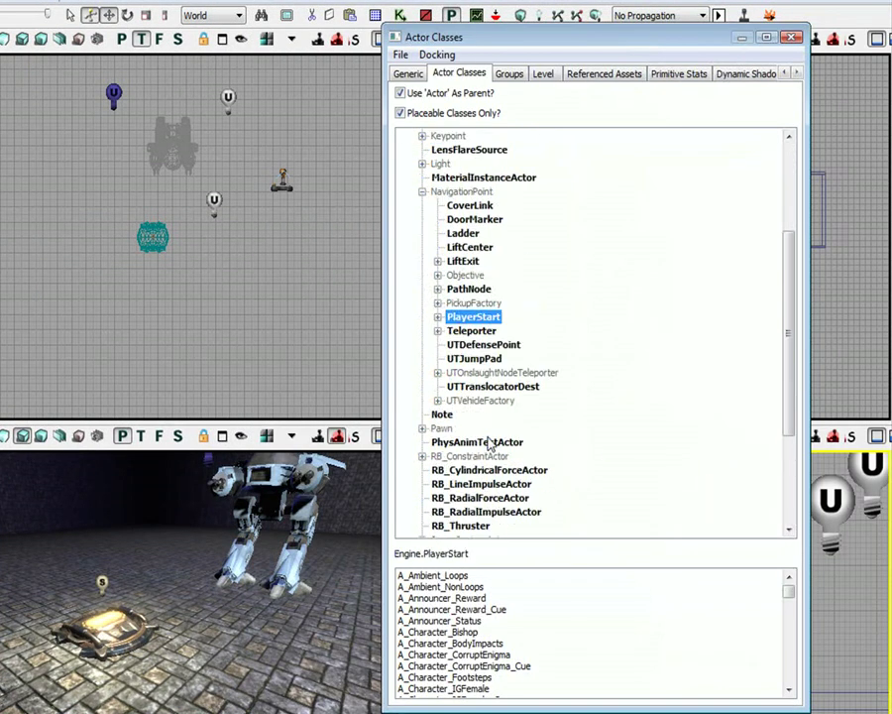
{"action": "left_click", "coordinate": [482, 403]}
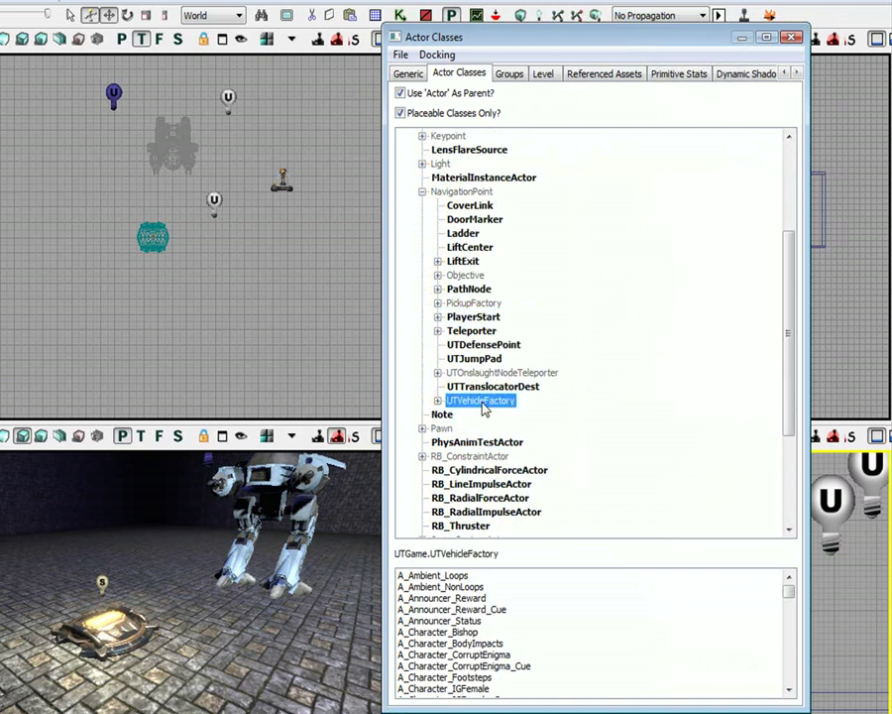
{"action": "left_click", "coordinate": [437, 304]}
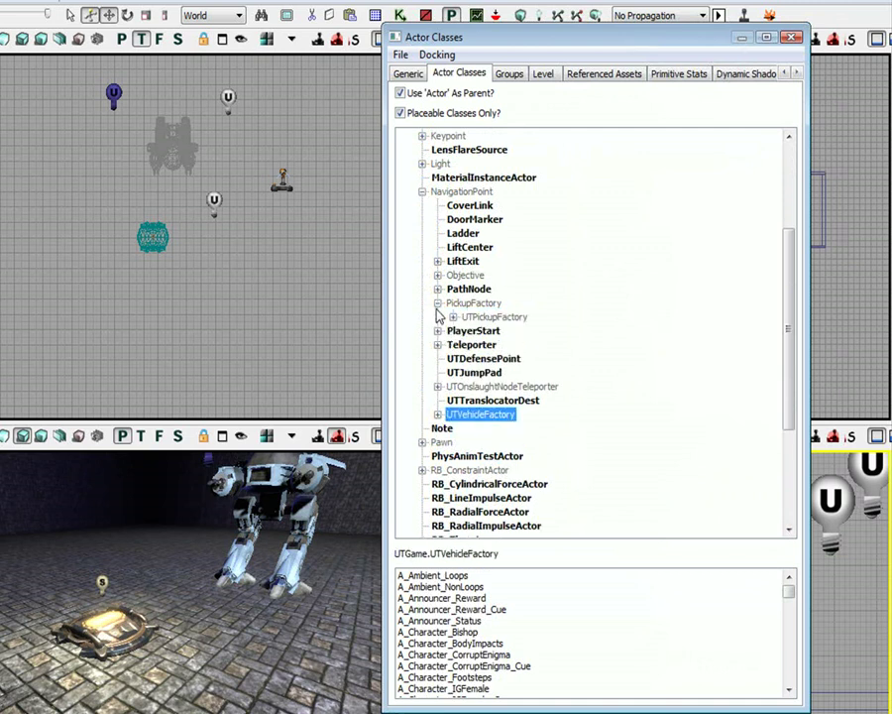
{"action": "left_click", "coordinate": [452, 317]}
{"action": "left_click", "coordinate": [529, 333]}
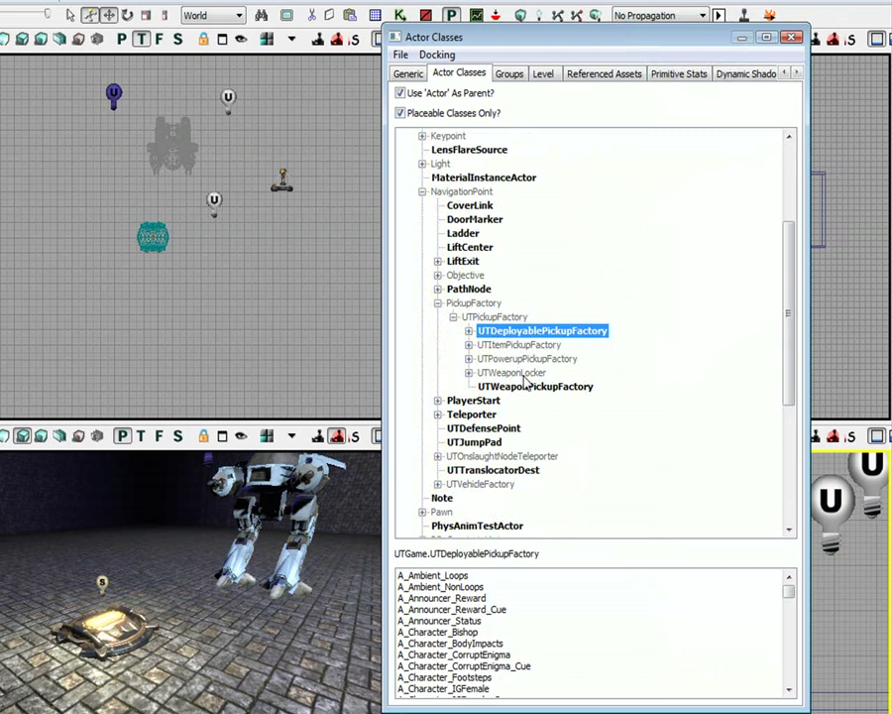
{"action": "left_click", "coordinate": [522, 372]}
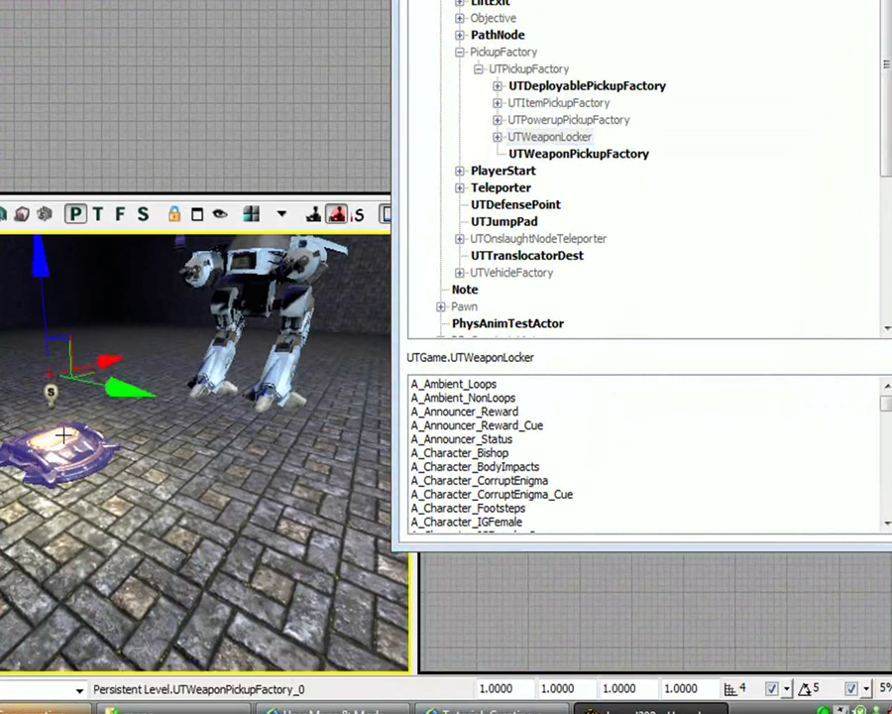
Set the WeaponPickupClass of the placed weapon pickup factory to UTWeap_Redeemer_Content.
{"action": "double_click", "coordinate": [54, 445]}
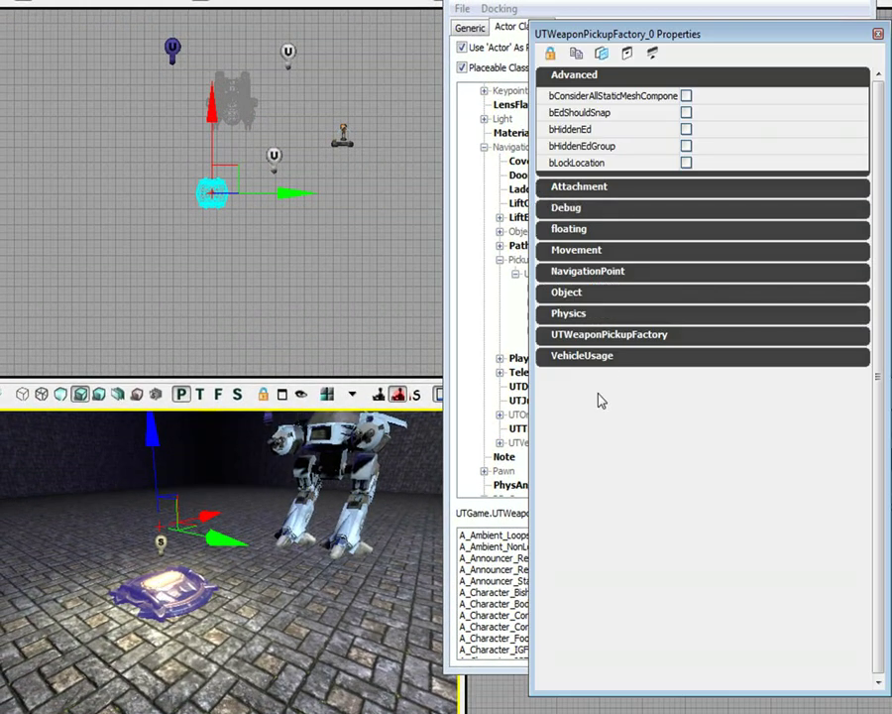
{"action": "left_click", "coordinate": [595, 337]}
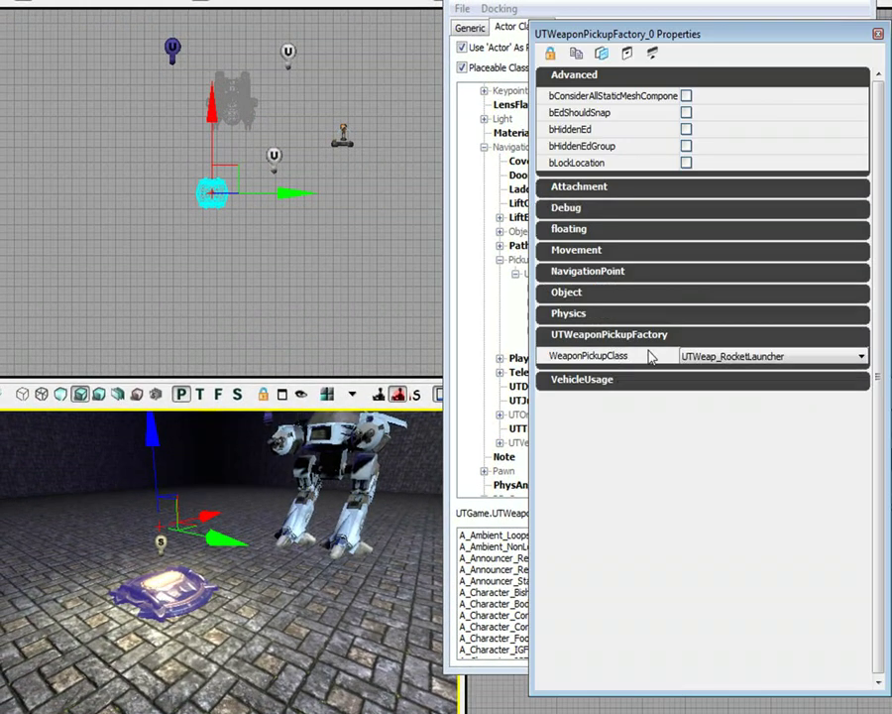
{"action": "left_click", "coordinate": [796, 360]}
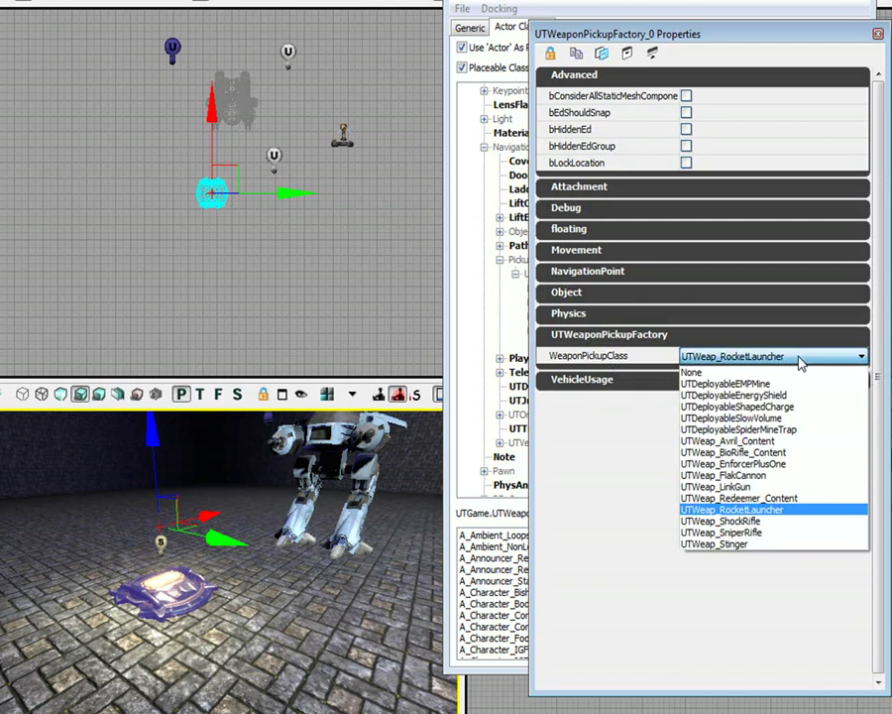
{"action": "left_click", "coordinate": [788, 499]}
Play the level from the floor near the weapon base to check the pickup, and return to the editor.
{"action": "left_click", "coordinate": [298, 604]}
{"action": "right_click", "coordinate": [297, 605]}
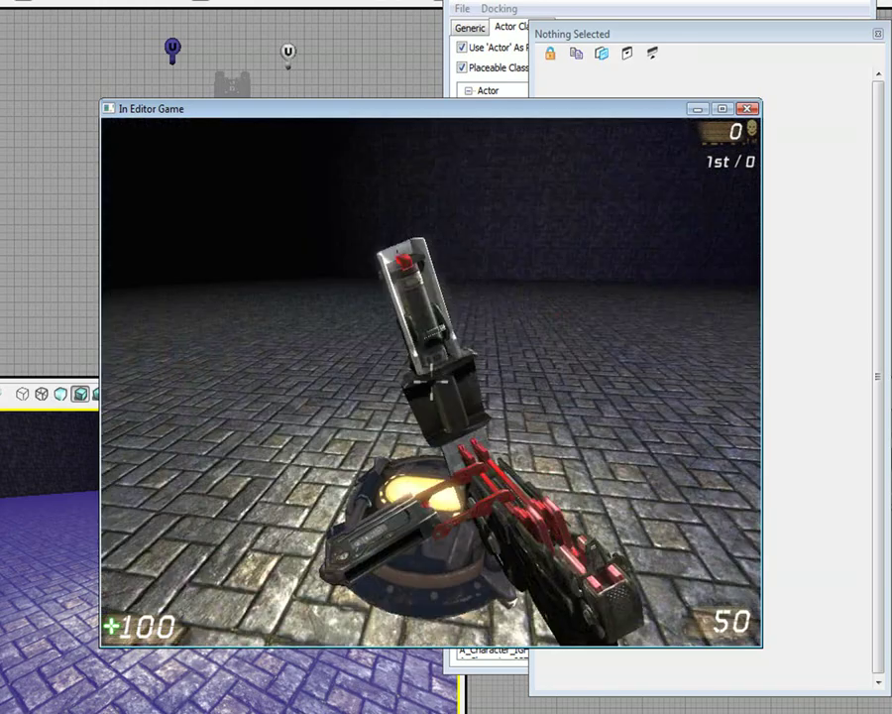
{"action": "key", "text": "s"}
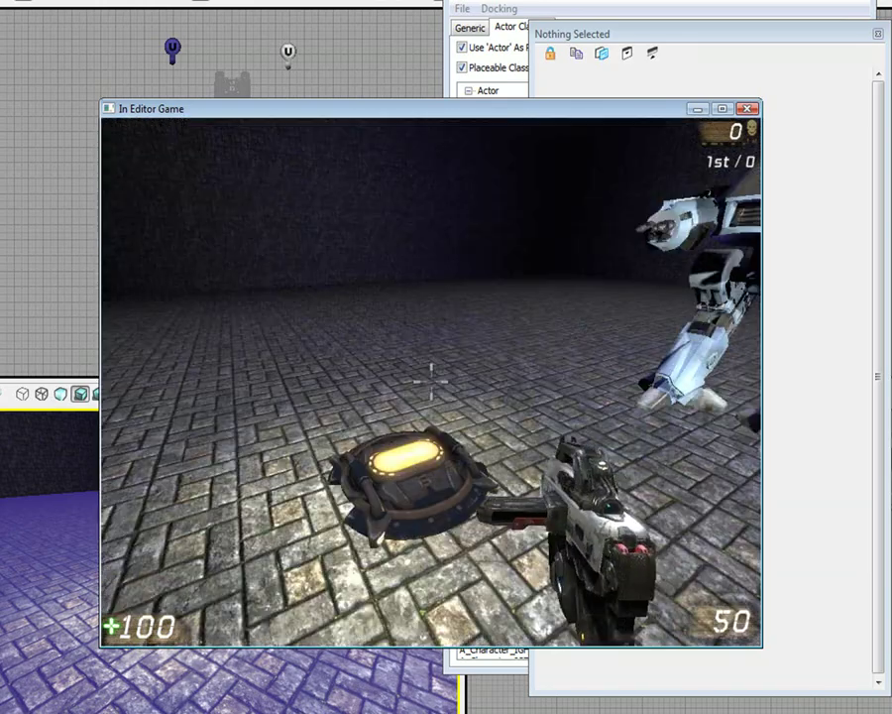
{"action": "key", "text": "w"}
{"action": "key", "text": "Escape"}
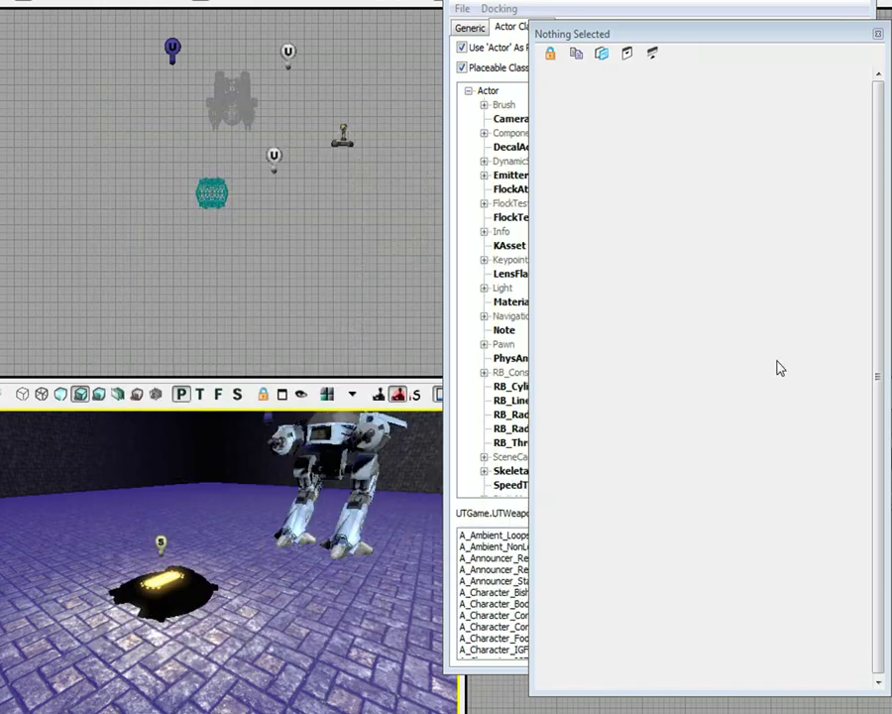
Set the weapon pickup factory's WeaponPickupClass to UTWeap_FlakCannon and rebuild the map.
{"action": "left_click", "coordinate": [158, 588]}
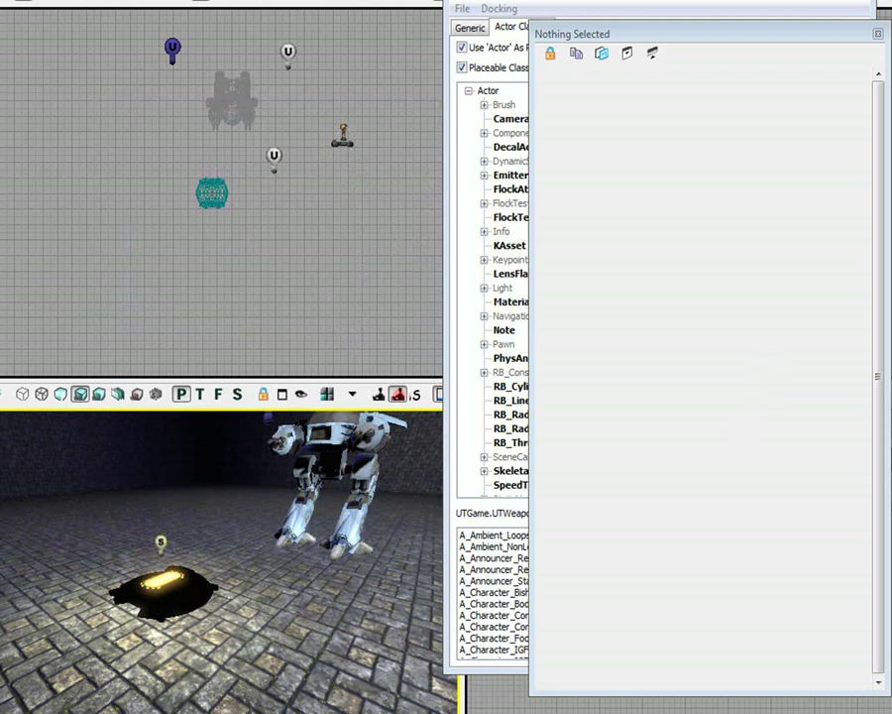
{"action": "left_click", "coordinate": [745, 354]}
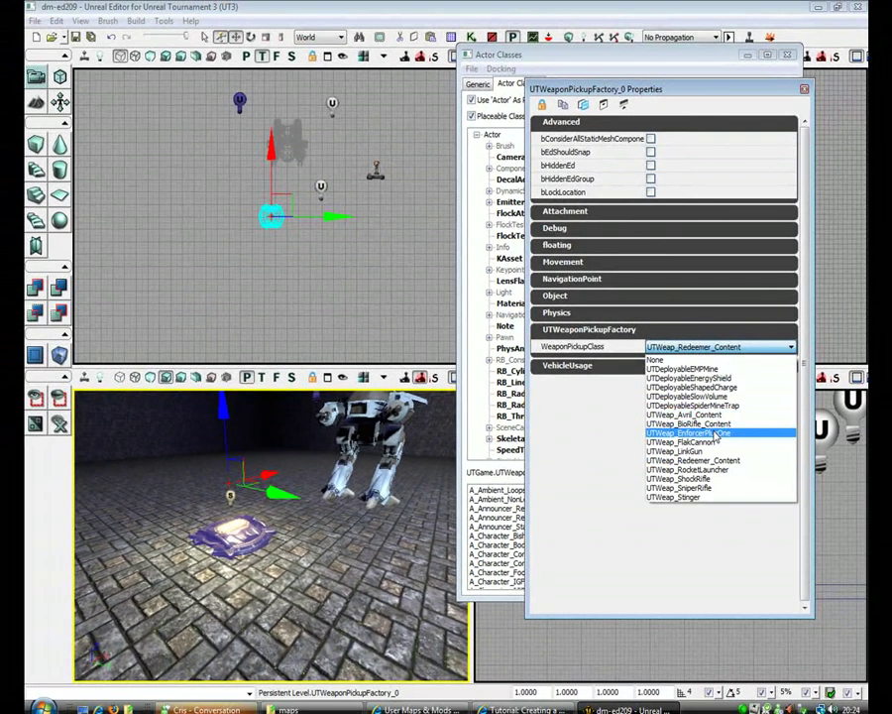
{"action": "left_click", "coordinate": [713, 442]}
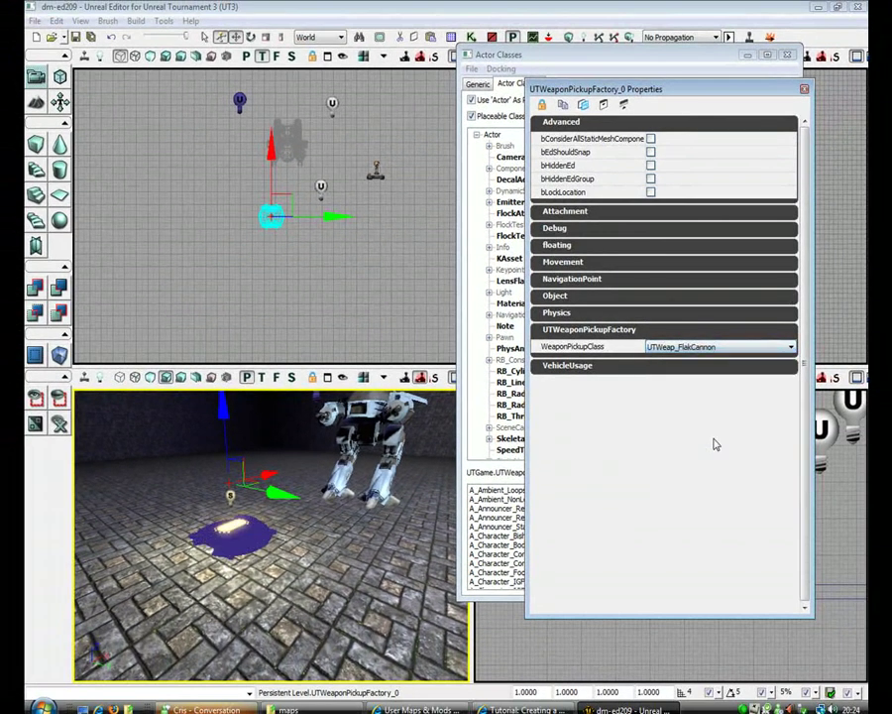
{"action": "left_click", "coordinate": [628, 37]}
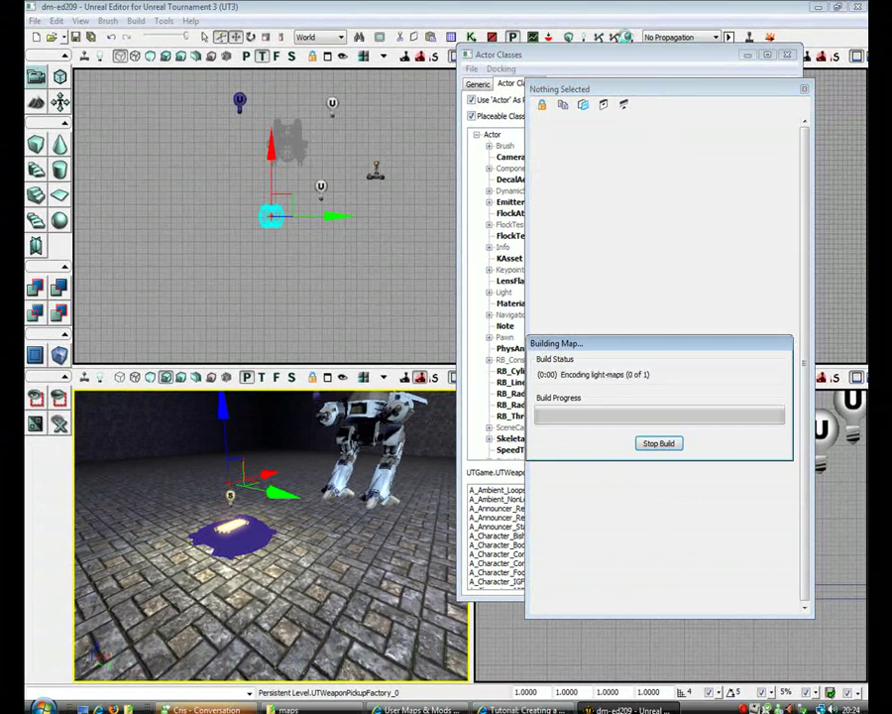
Play the level beside the weapon base to collect the flak cannon, return to the editor and close the pickup factory's properties.
{"action": "left_click", "coordinate": [698, 338]}
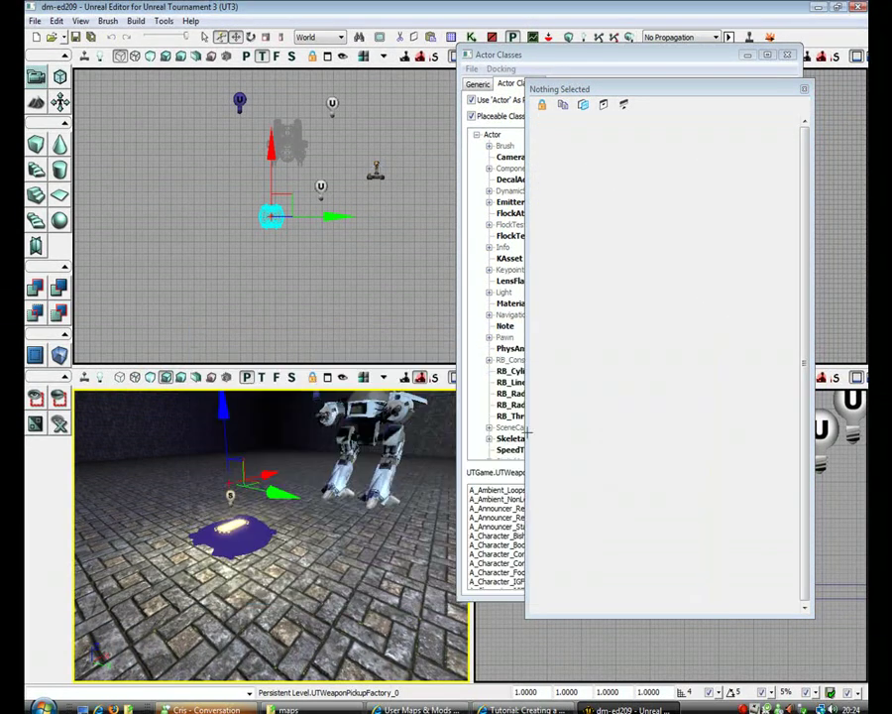
{"action": "right_click", "coordinate": [285, 500]}
{"action": "left_click", "coordinate": [328, 486]}
{"action": "key", "text": "w"}
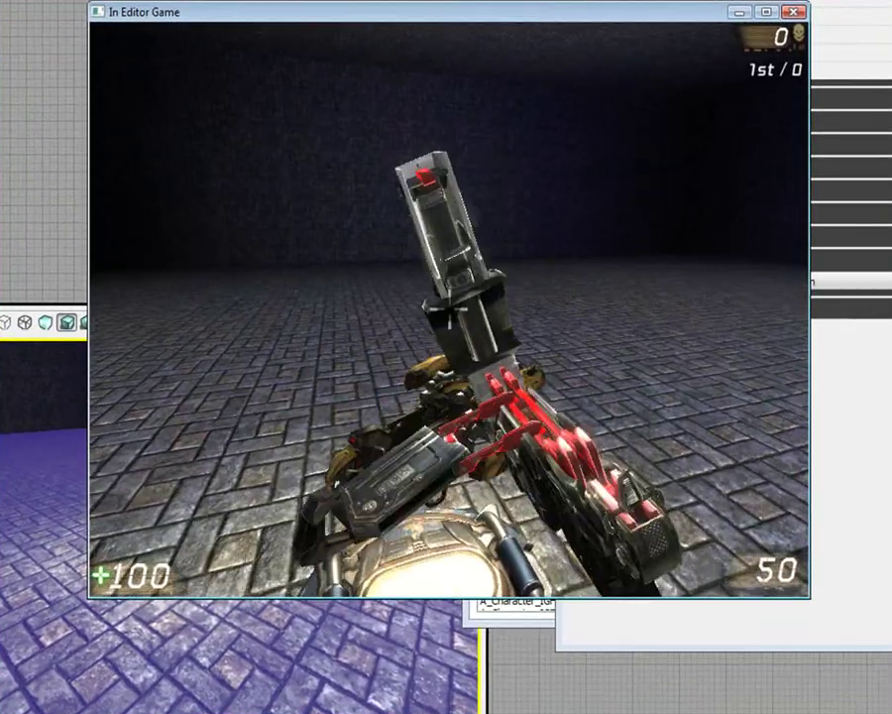
{"action": "key", "text": "s"}
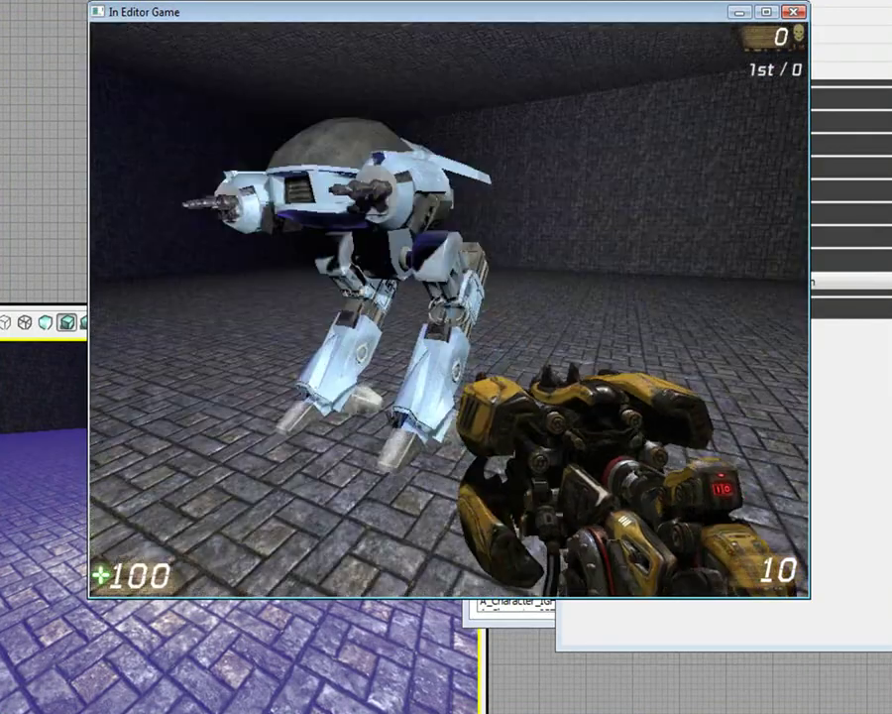
{"action": "key", "text": "Escape"}
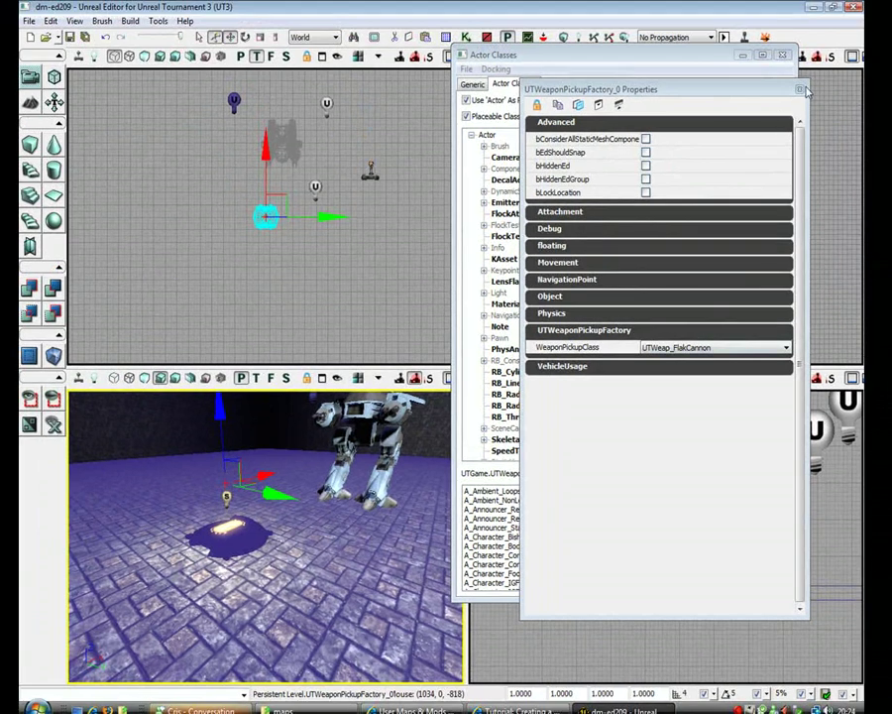
{"action": "left_click", "coordinate": [803, 91]}
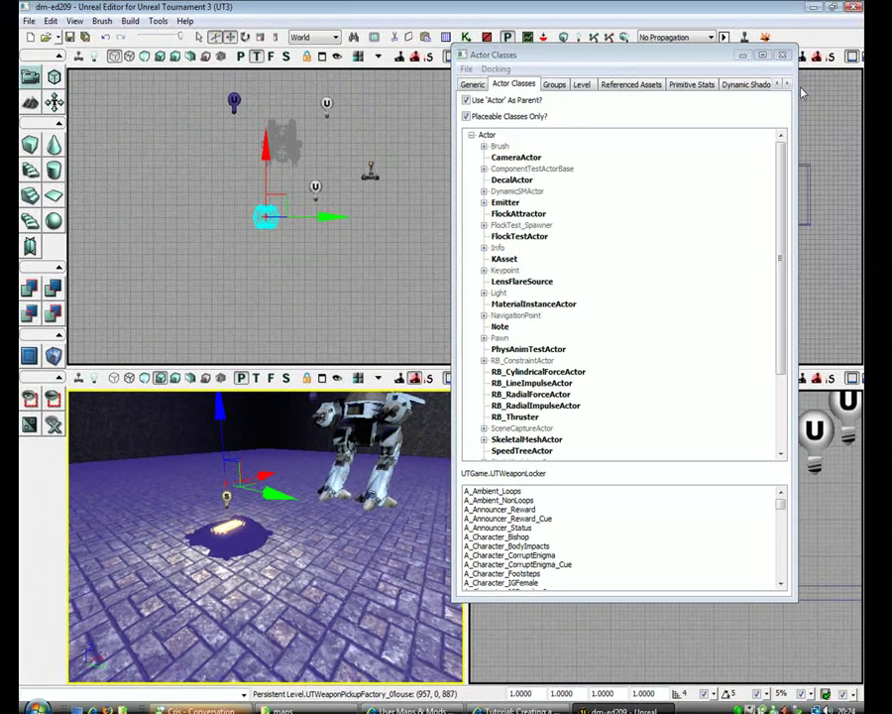
Examine the placeable actor classes, including the UTEmitCameraEffect classes under Emitter, and close the Actor Classes browser.
{"action": "left_click", "coordinate": [569, 269]}
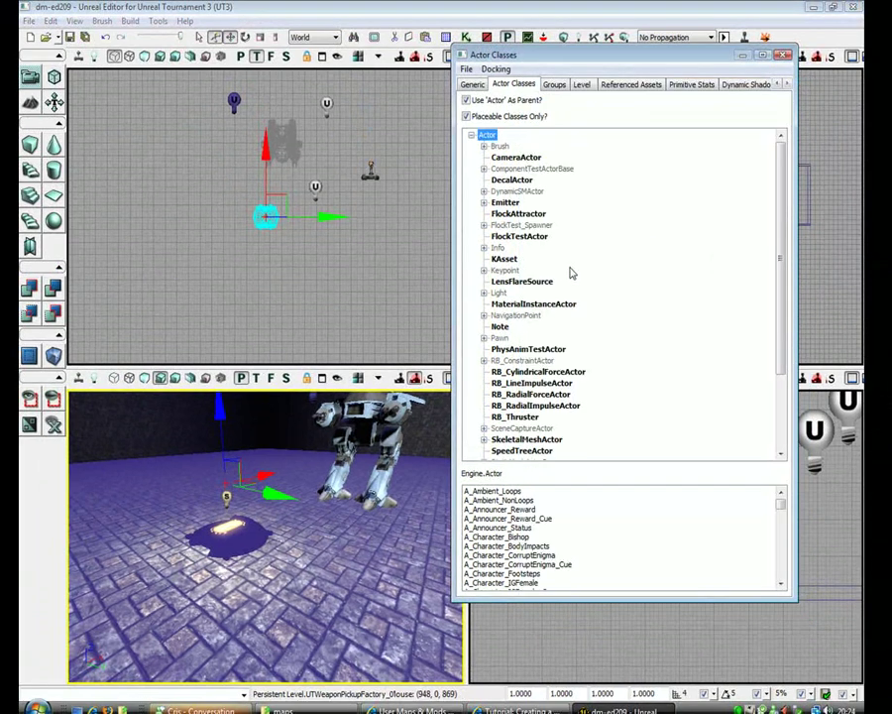
{"action": "scroll", "coordinate": [577, 324], "scroll_direction": "down", "scroll_amount": 3}
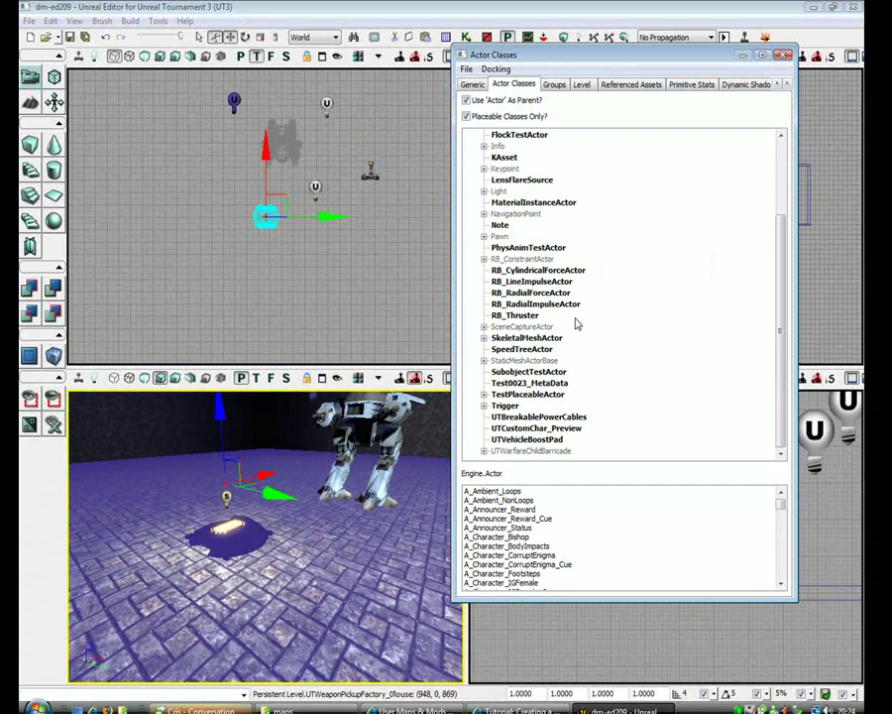
{"action": "scroll", "coordinate": [578, 325], "scroll_direction": "up", "scroll_amount": 4}
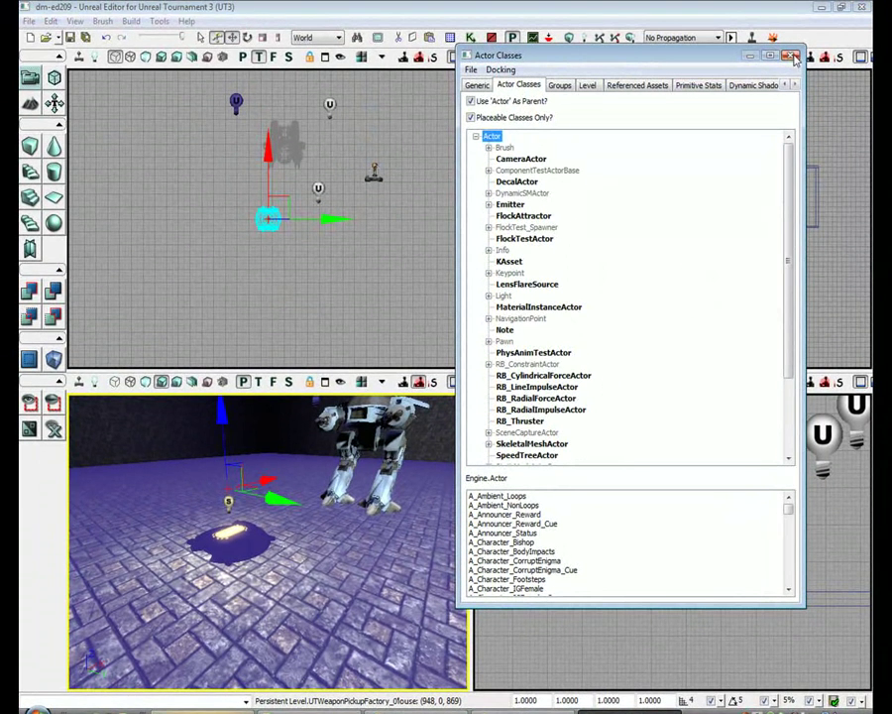
{"action": "left_click", "coordinate": [488, 204]}
{"action": "left_click", "coordinate": [510, 204]}
{"action": "left_click", "coordinate": [525, 215]}
{"action": "left_click", "coordinate": [501, 216]}
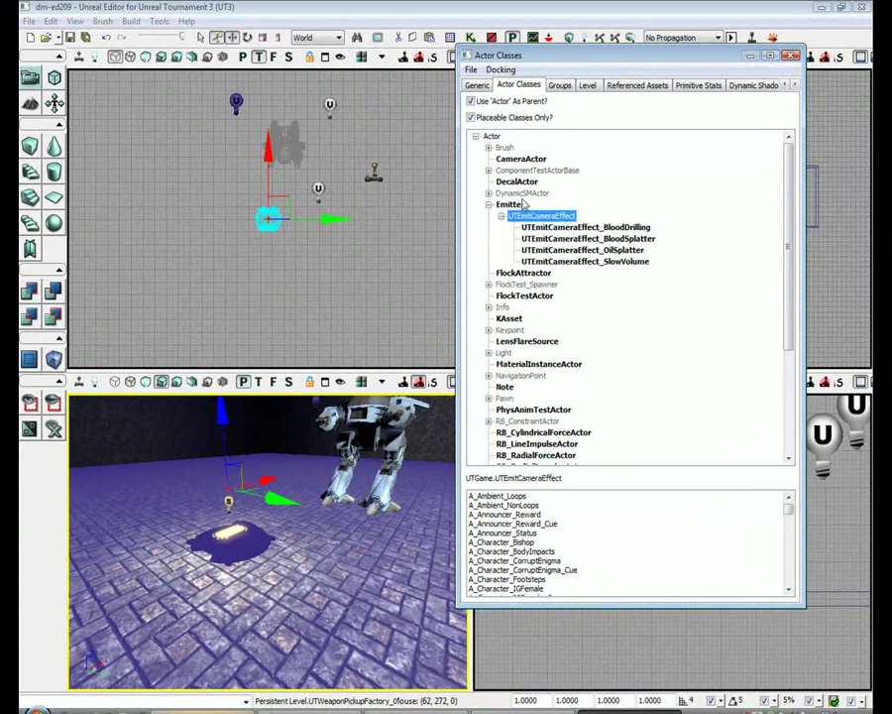
{"action": "left_click", "coordinate": [488, 204]}
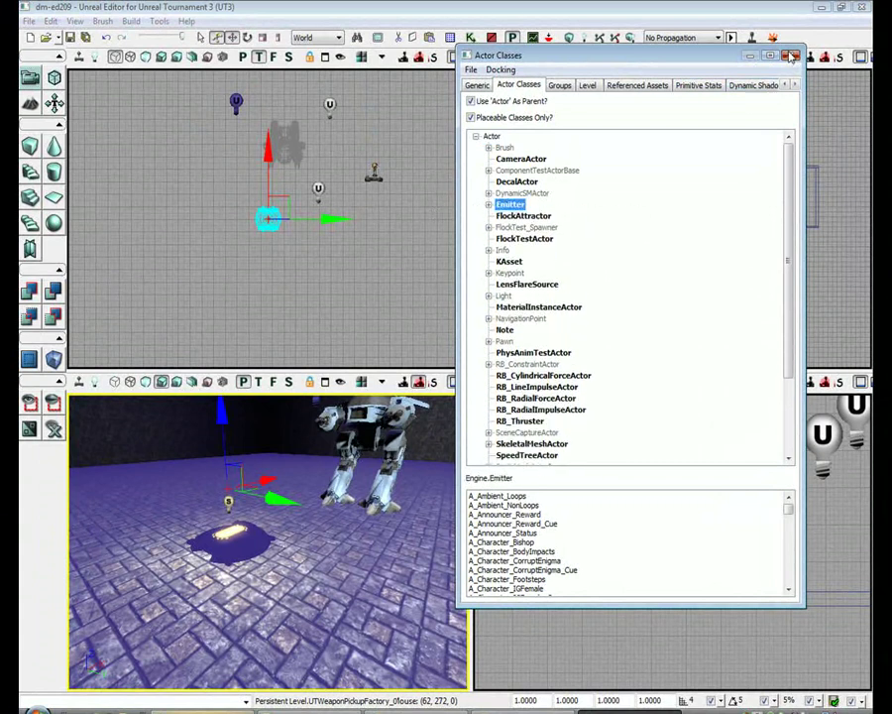
{"action": "left_click", "coordinate": [792, 55]}
Deselect the weapon pickup factory and look over the ED-209 and the weapon base in the perspective view.
{"action": "left_click", "coordinate": [363, 235]}
{"action": "left_click", "coordinate": [389, 237]}
{"action": "left_click_drag", "start_coordinate": [388, 238], "coordinate": [366, 303]}
{"action": "left_click_drag", "start_coordinate": [342, 496], "coordinate": [376, 516]}
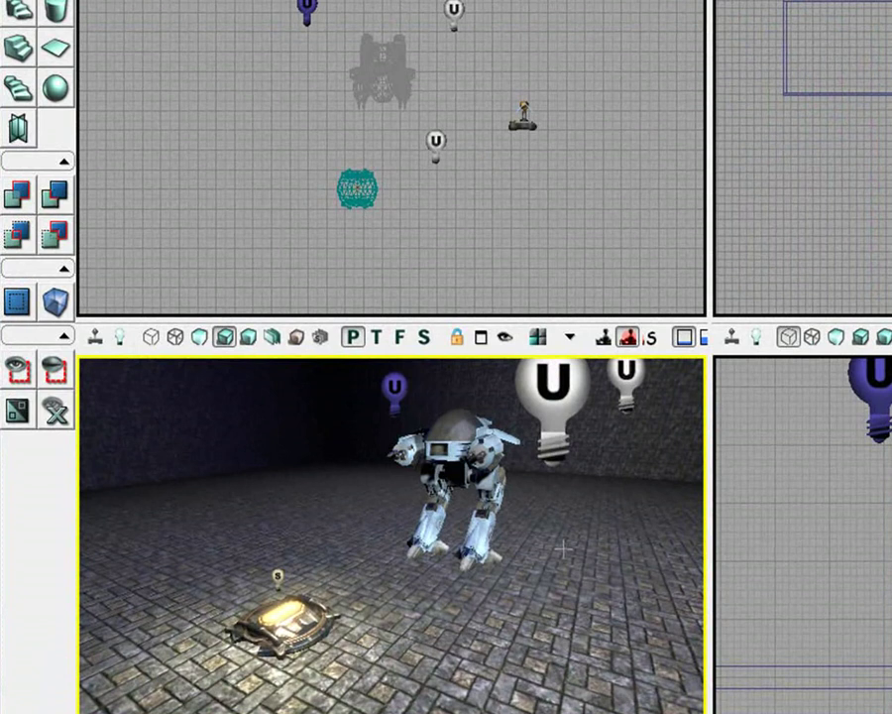
{"action": "left_click_drag", "start_coordinate": [553, 544], "coordinate": [467, 640]}
{"action": "right_click_drag", "start_coordinate": [435, 608], "coordinate": [475, 581]}
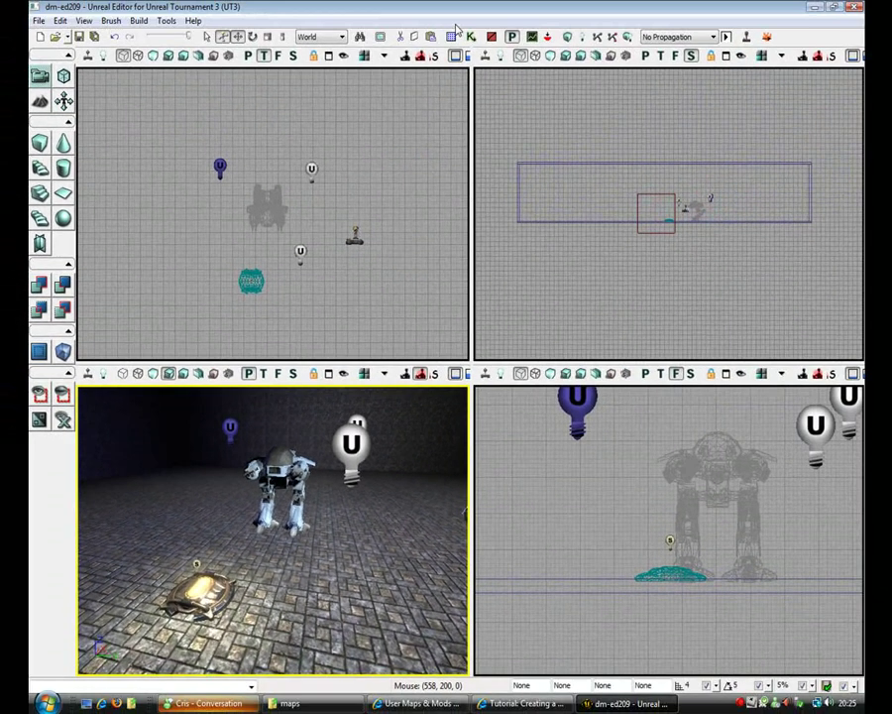
Open the generic asset browser, enlarge its window and show the contents of the ed209 package.
{"action": "left_click", "coordinate": [458, 37]}
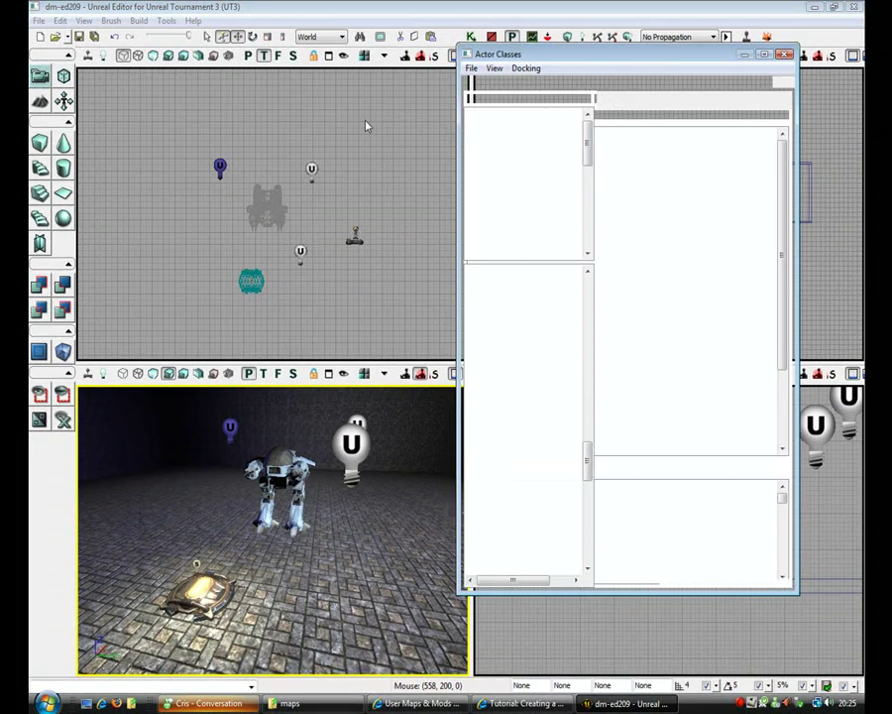
{"action": "left_click_drag", "start_coordinate": [459, 188], "coordinate": [321, 188]}
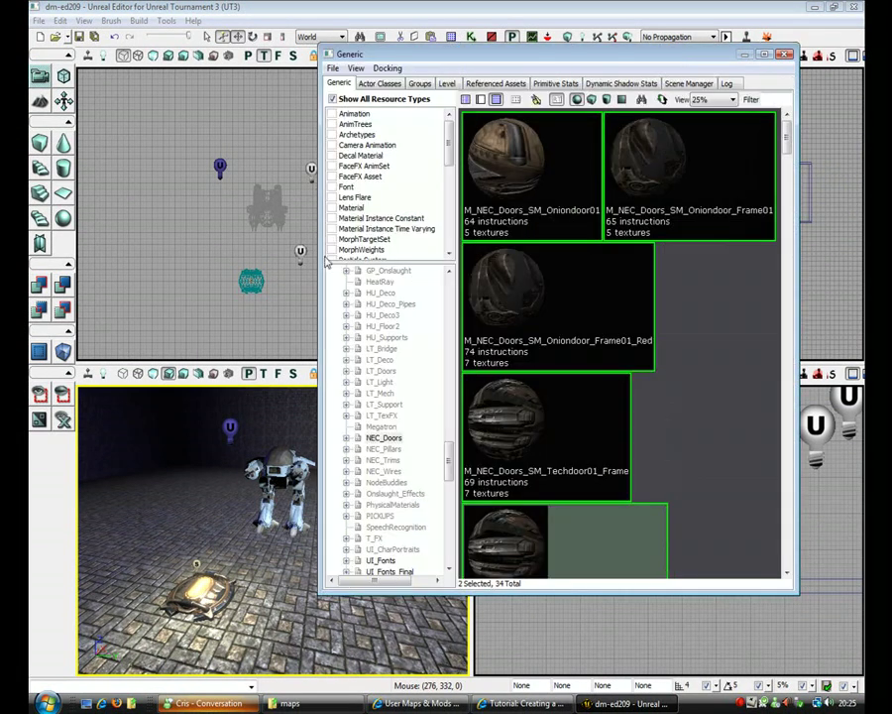
{"action": "left_click_drag", "start_coordinate": [319, 592], "coordinate": [241, 593]}
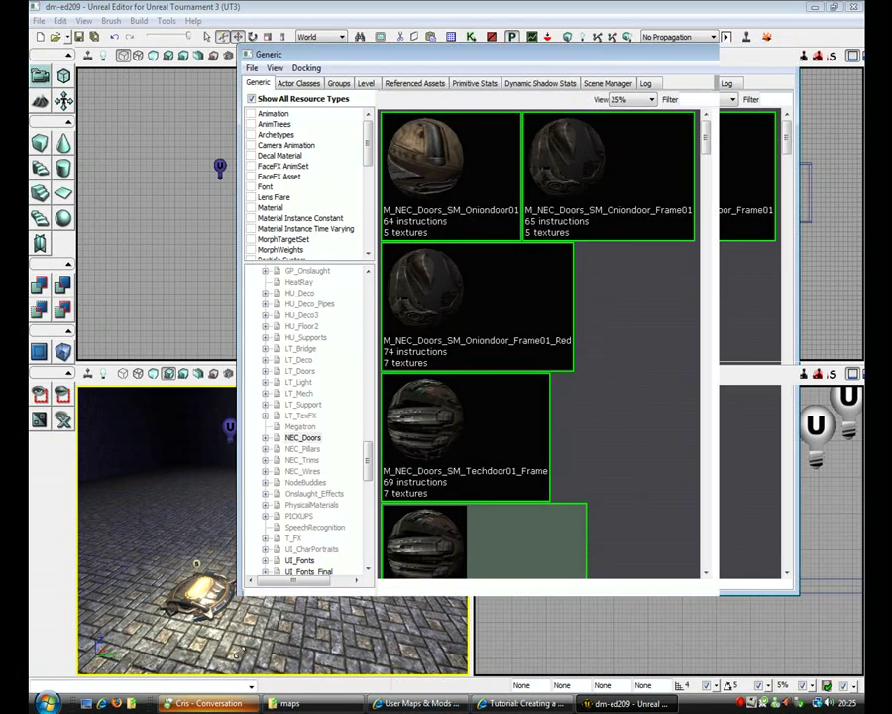
{"action": "left_click_drag", "start_coordinate": [367, 488], "coordinate": [379, 456]}
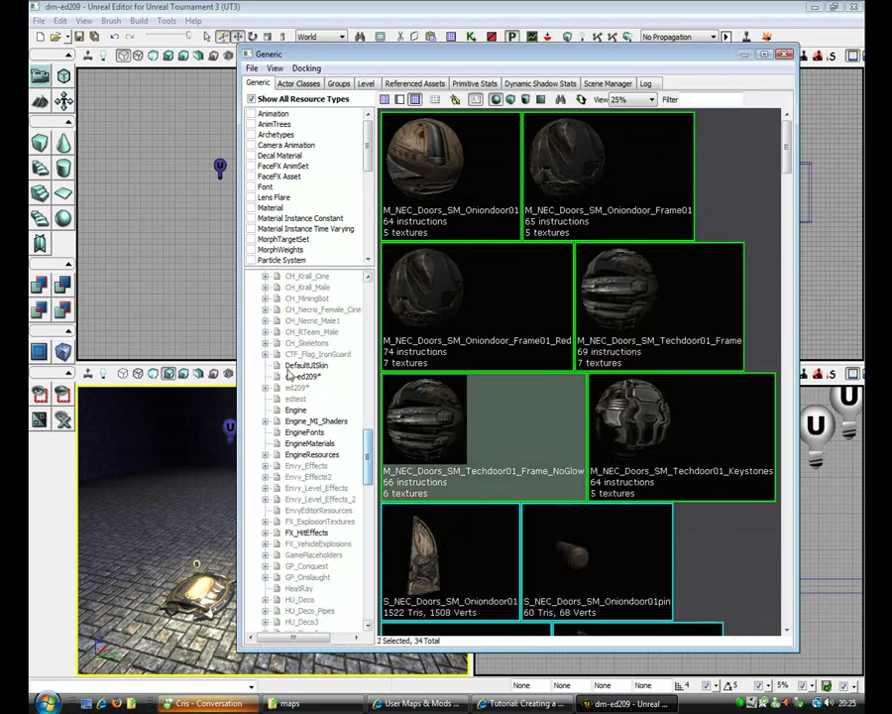
{"action": "left_click", "coordinate": [296, 387]}
Examine the ed209 package's assets, from the physics asset and edmat material down to the Unified_Specular texture.
{"action": "left_click", "coordinate": [603, 140]}
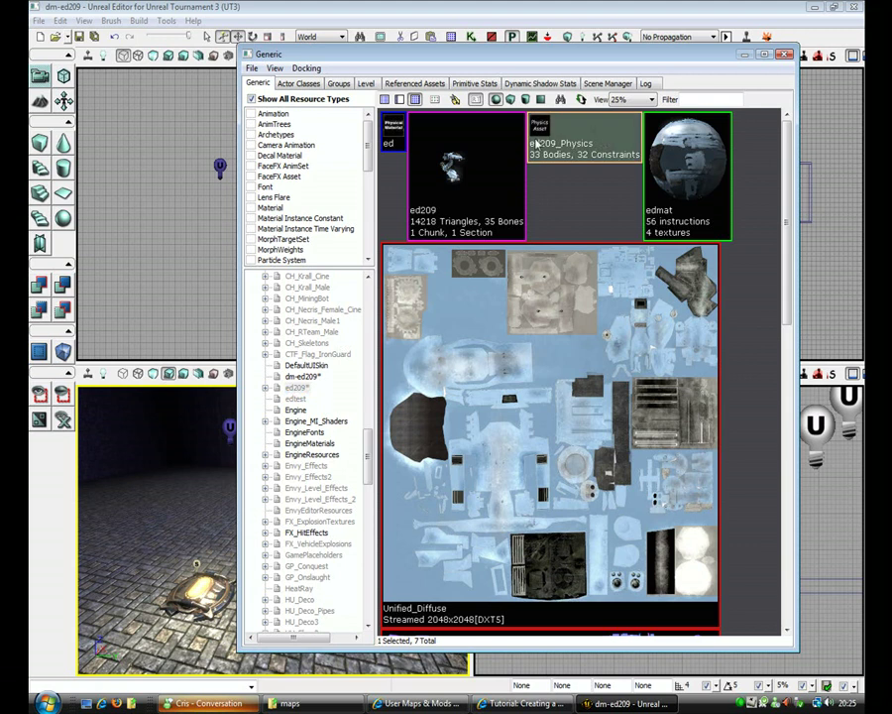
{"action": "scroll", "coordinate": [738, 295], "scroll_direction": "down", "scroll_amount": 8}
{"action": "scroll", "coordinate": [738, 295], "scroll_direction": "up", "scroll_amount": 8}
{"action": "left_click_drag", "start_coordinate": [786, 220], "coordinate": [810, 517]}
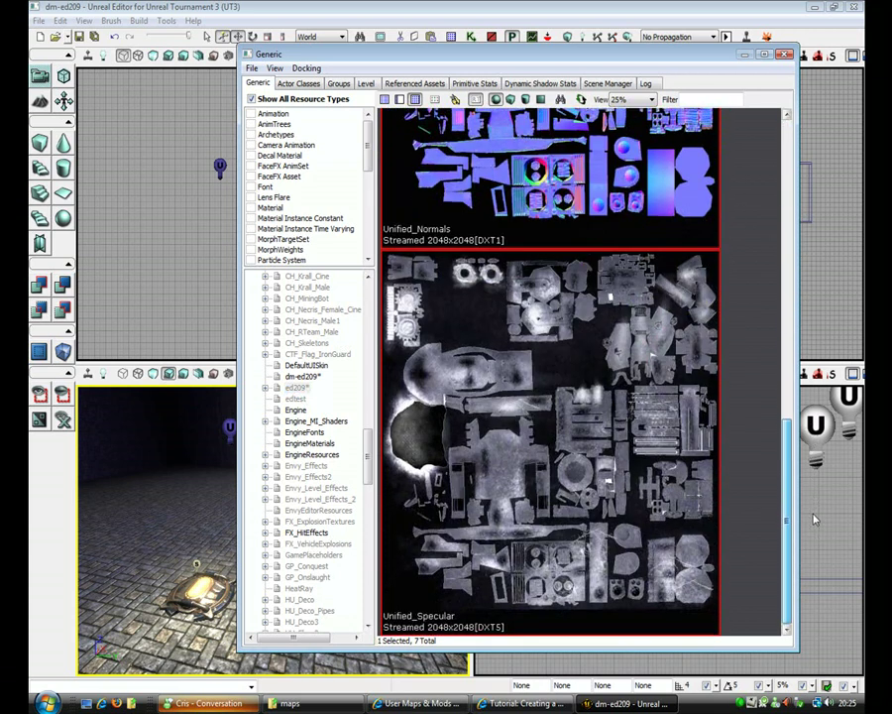
{"action": "scroll", "coordinate": [414, 474], "scroll_direction": "up", "scroll_amount": 10}
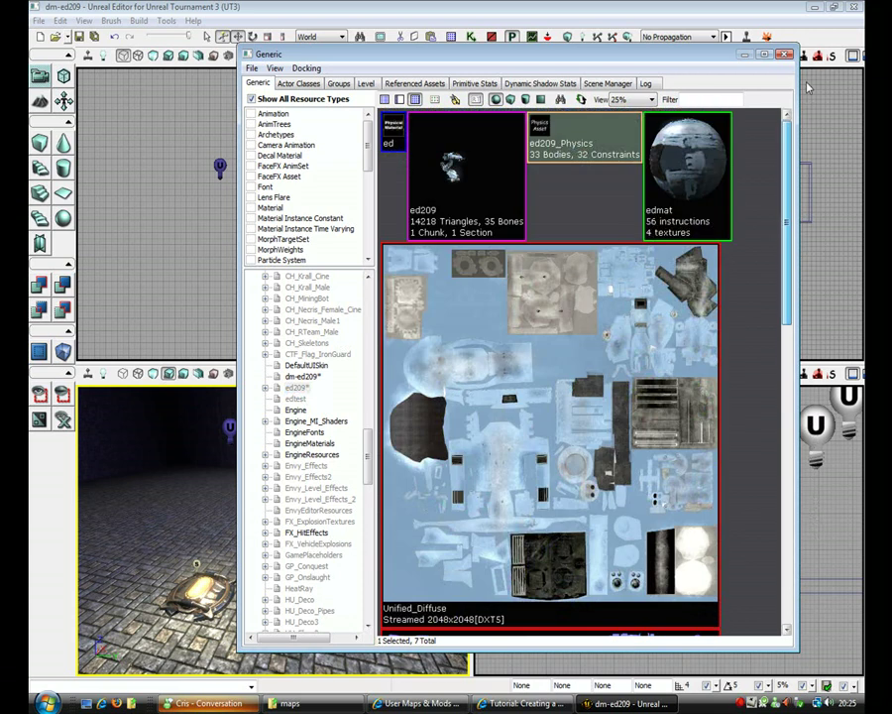
Expand the ed209 package and look through its Materials, Meshes and Textures groups.
{"action": "left_click", "coordinate": [266, 388]}
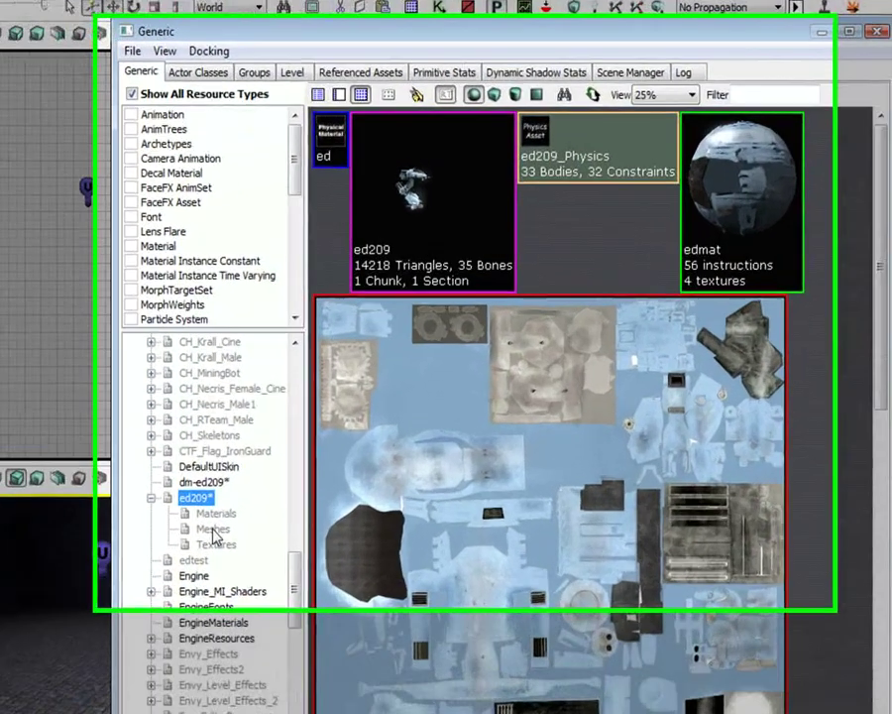
{"action": "left_click", "coordinate": [309, 400]}
{"action": "left_click", "coordinate": [307, 412]}
{"action": "left_click", "coordinate": [309, 422]}
{"action": "left_click", "coordinate": [139, 620]}
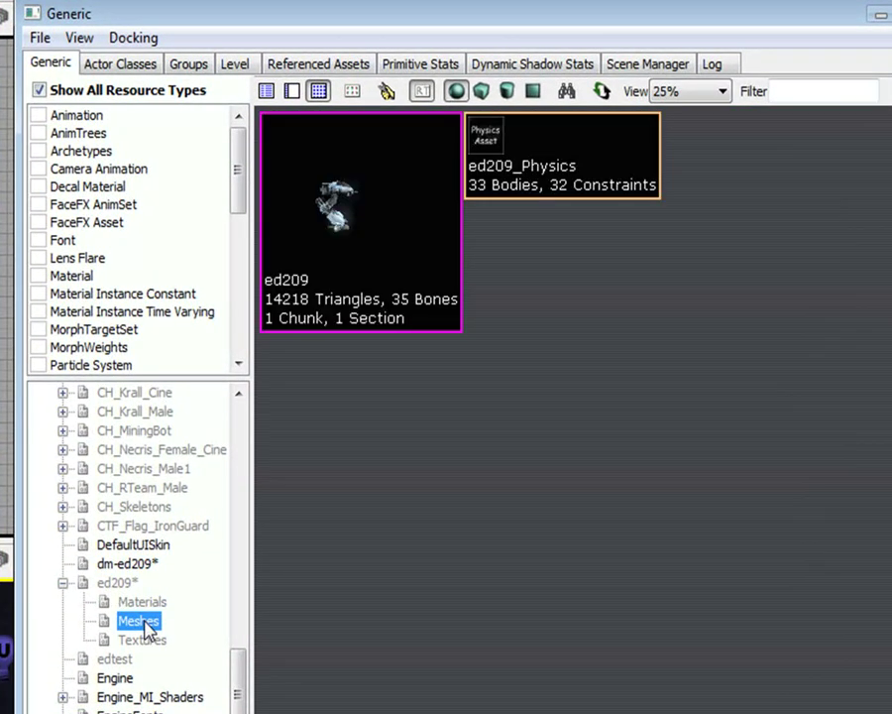
{"action": "left_click", "coordinate": [142, 602]}
{"action": "left_click", "coordinate": [142, 640]}
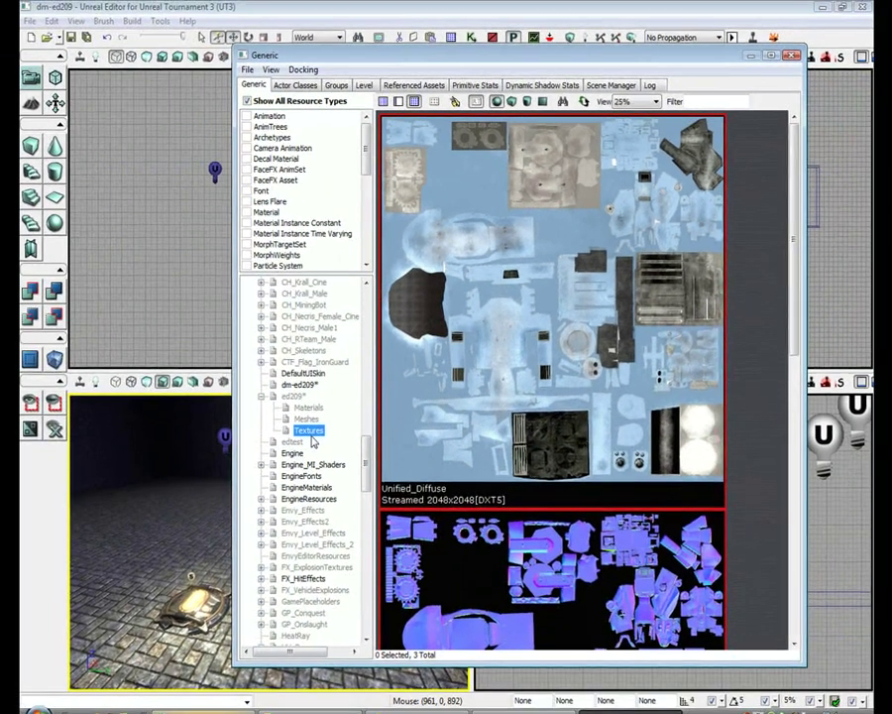
Fully load the ed209 package, open EdAnimSet in the AnimSet Editor and reposition the editor window.
{"action": "right_click", "coordinate": [294, 396]}
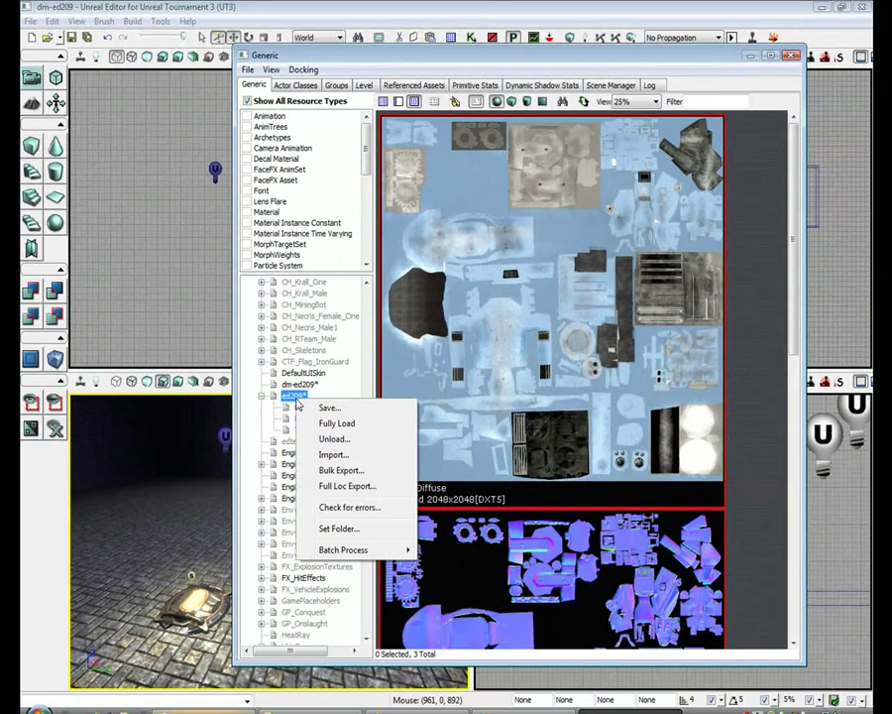
{"action": "left_click", "coordinate": [336, 424]}
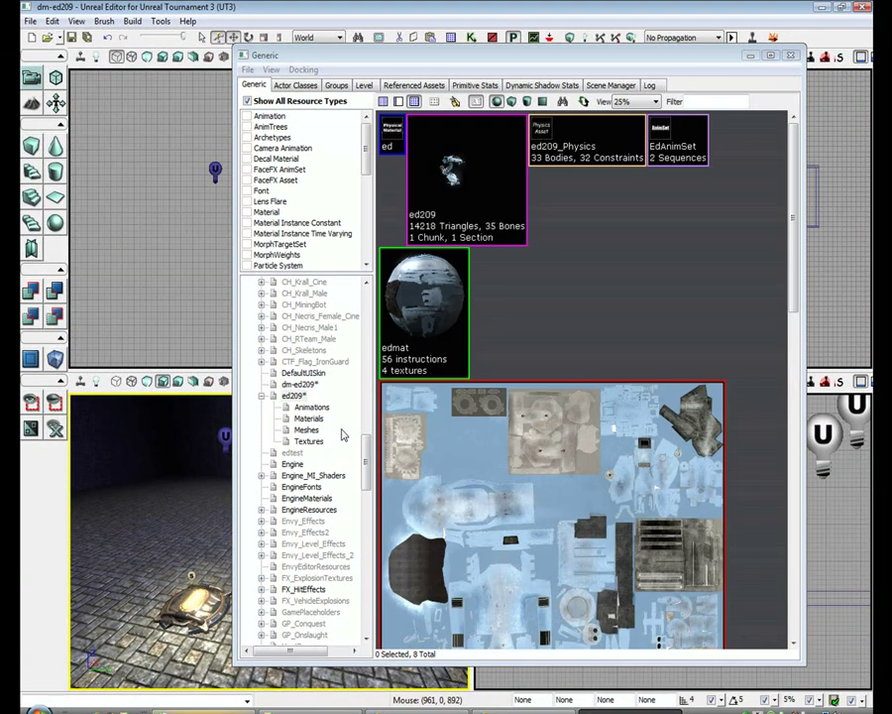
{"action": "left_click", "coordinate": [691, 147]}
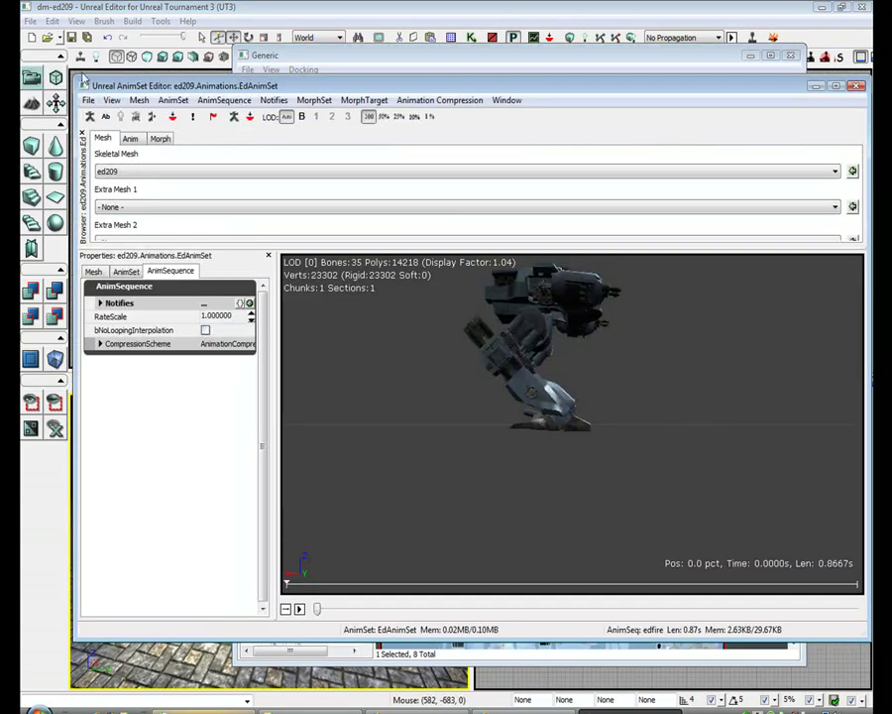
{"action": "left_click_drag", "start_coordinate": [233, 88], "coordinate": [270, 77]}
Preview the edwalk animation sequence on the ed209 mesh, and close the AnimSet Editor and the asset browser.
{"action": "left_click_drag", "start_coordinate": [475, 397], "coordinate": [535, 397]}
{"action": "scroll", "coordinate": [557, 400], "scroll_direction": "up", "scroll_amount": 2}
{"action": "scroll", "coordinate": [535, 397], "scroll_direction": "up", "scroll_amount": 2}
{"action": "left_click", "coordinate": [167, 129]}
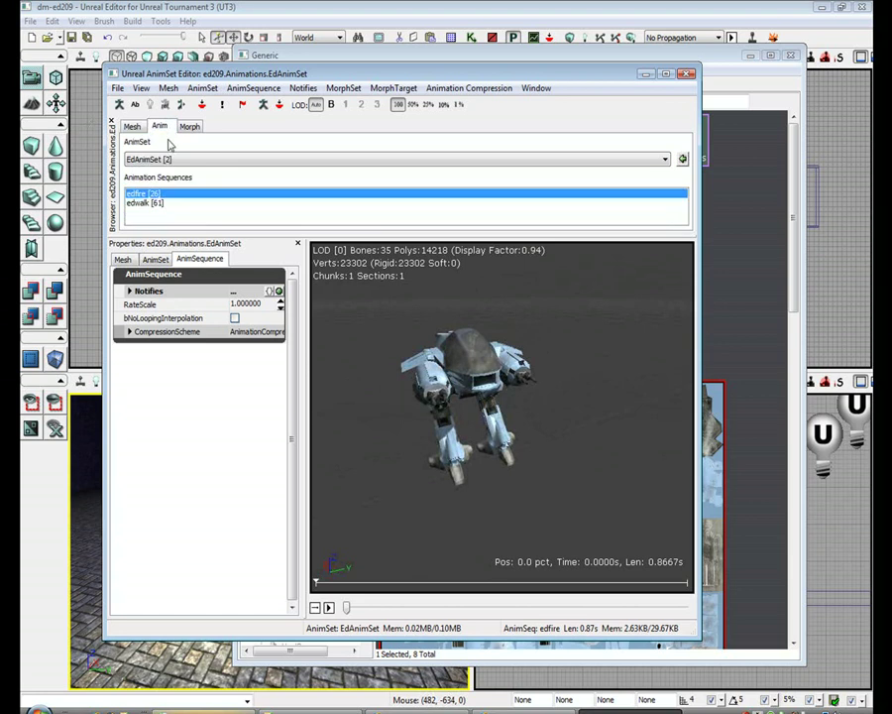
{"action": "left_click", "coordinate": [155, 203]}
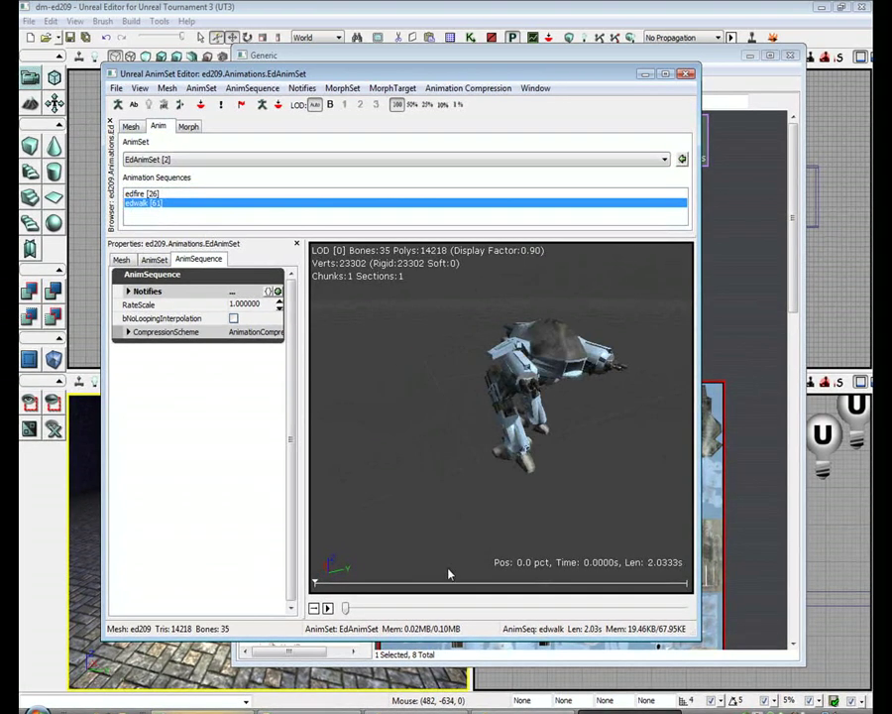
{"action": "left_click", "coordinate": [328, 608]}
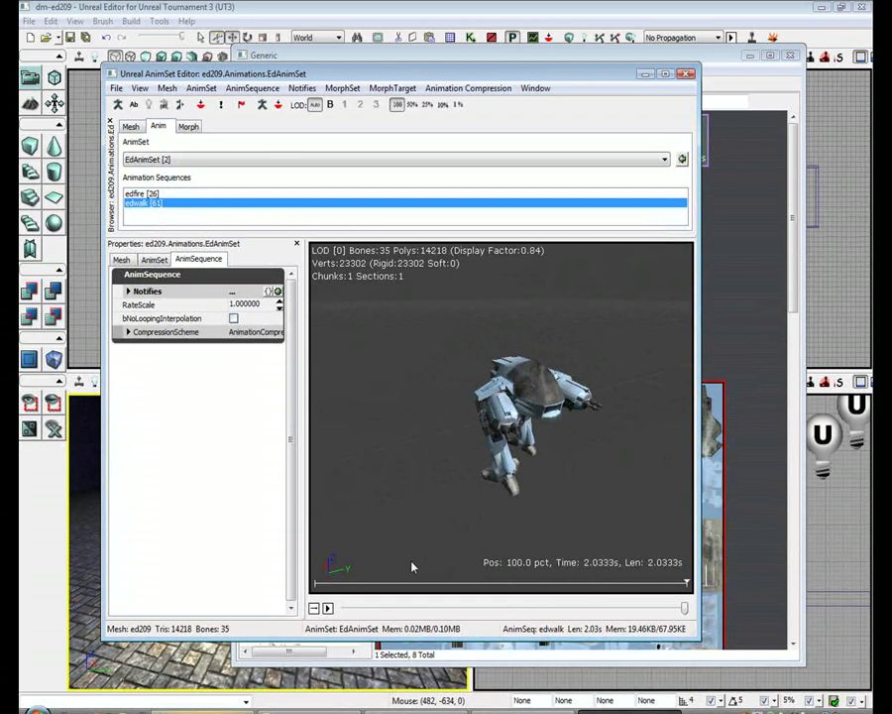
{"action": "left_click", "coordinate": [328, 607]}
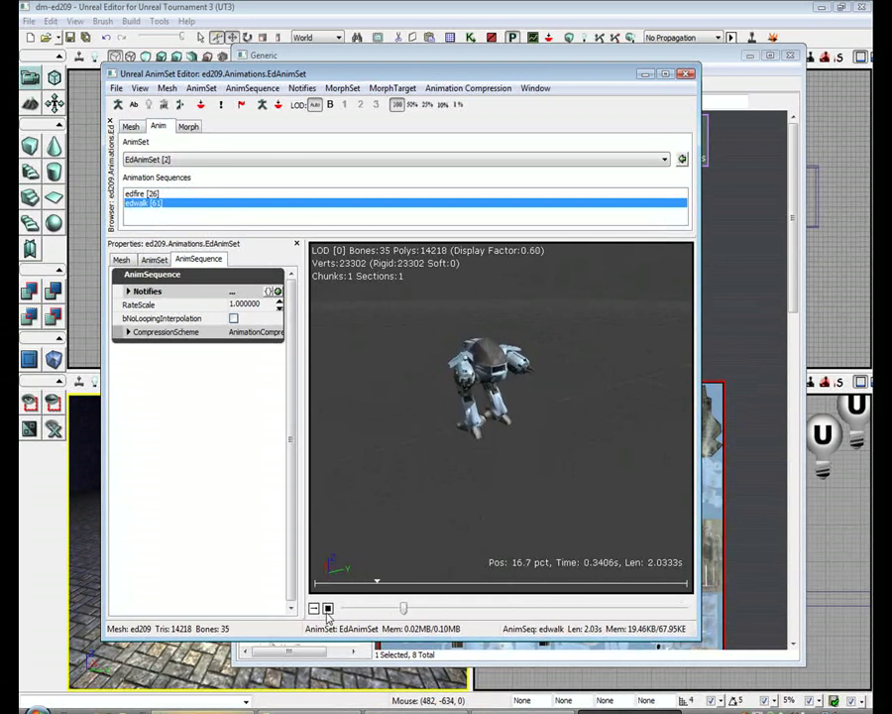
{"action": "left_click", "coordinate": [329, 608]}
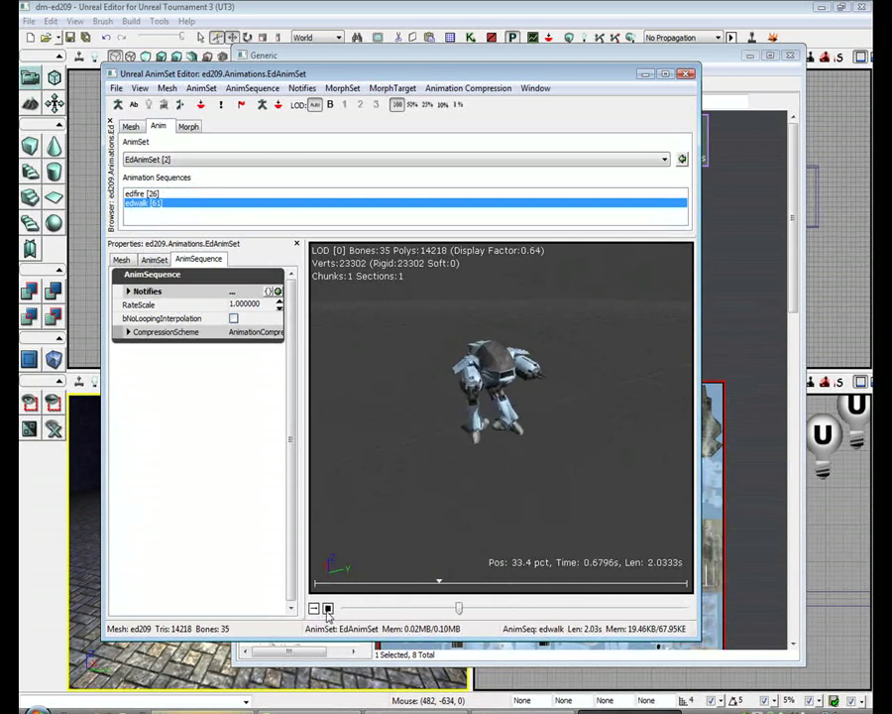
{"action": "left_click", "coordinate": [687, 74]}
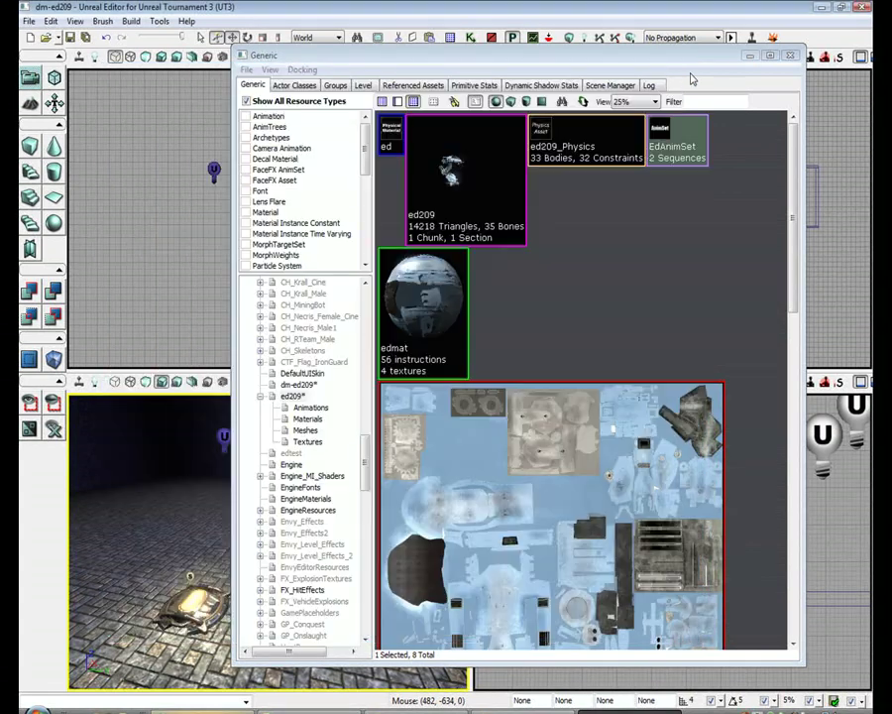
{"action": "left_click", "coordinate": [795, 61]}
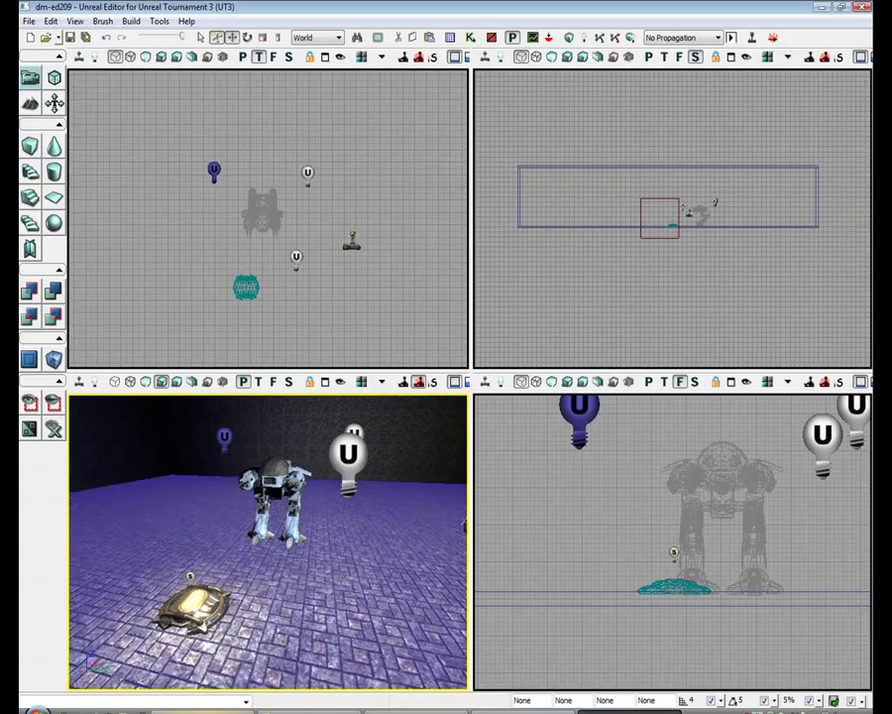
Open the properties of the ED209 skeletal mesh actor in the level and choose PHYS_Interpolating as its movement physics.
{"action": "left_click_drag", "start_coordinate": [268, 542], "coordinate": [255, 498]}
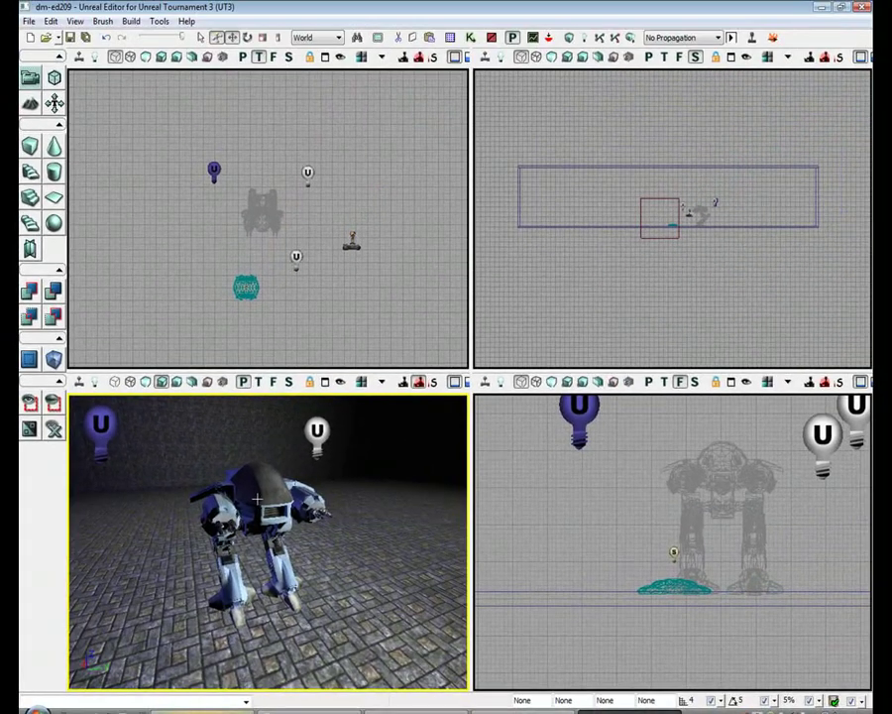
{"action": "double_click", "coordinate": [256, 498]}
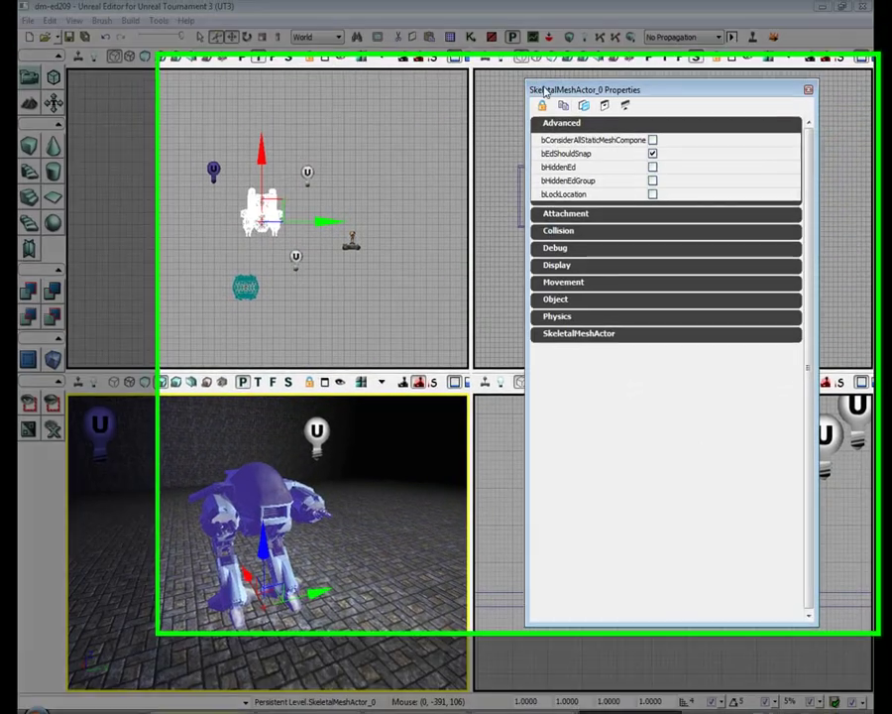
{"action": "left_click", "coordinate": [570, 124]}
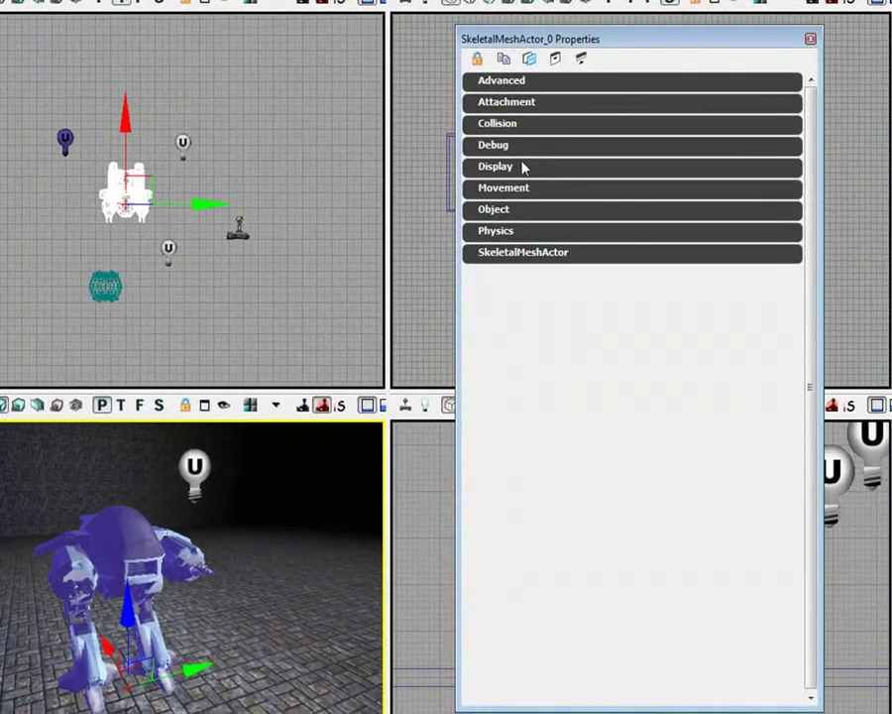
{"action": "left_click", "coordinate": [523, 187]}
{"action": "left_click", "coordinate": [658, 245]}
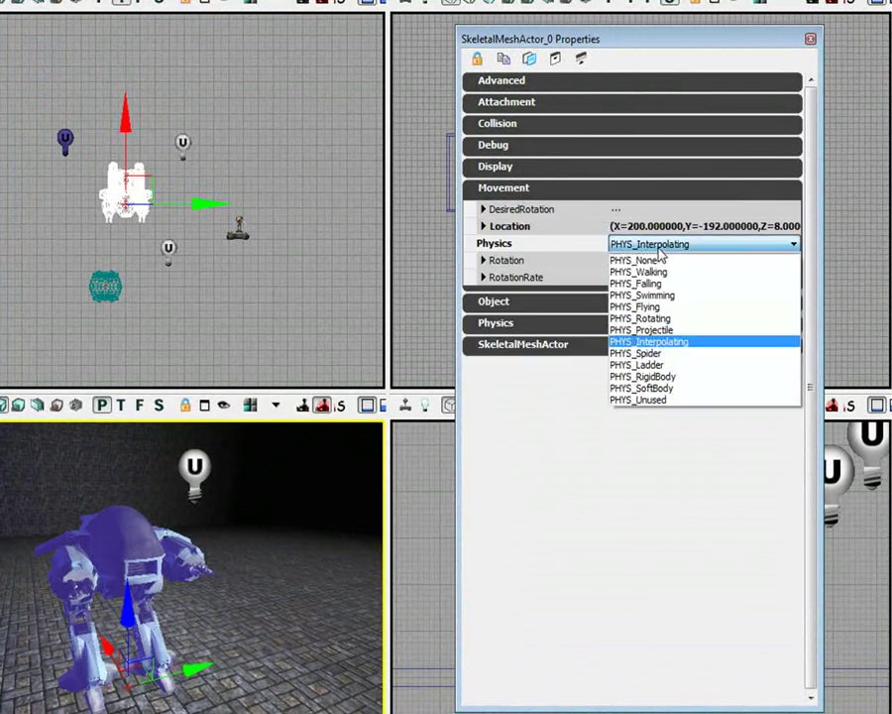
{"action": "left_click", "coordinate": [658, 344]}
Clear the selection, reselect the ED209 skeletal mesh actor and save the current level.
{"action": "left_click", "coordinate": [315, 287]}
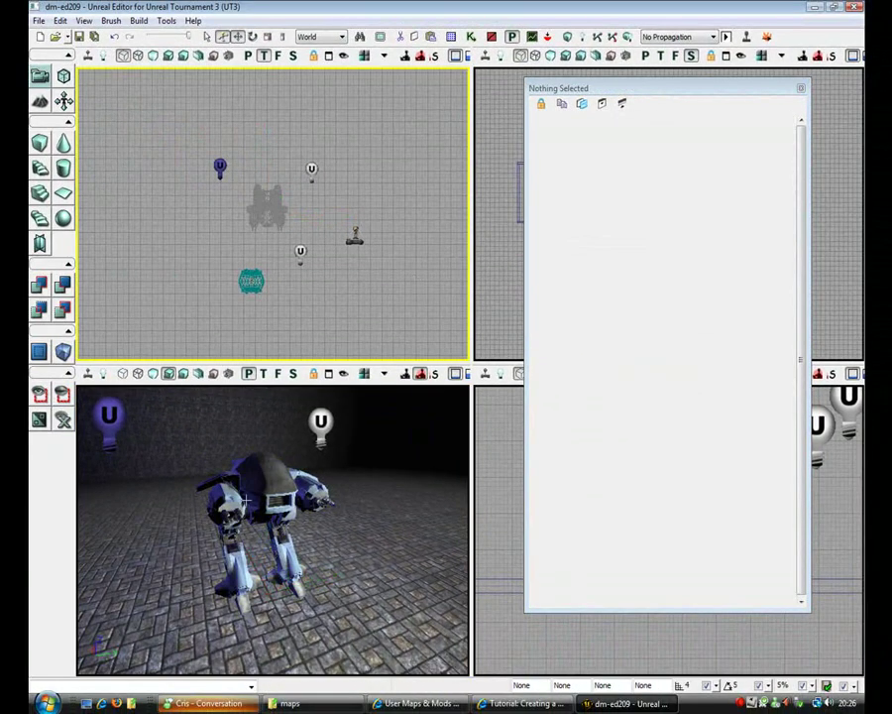
{"action": "left_click", "coordinate": [253, 505]}
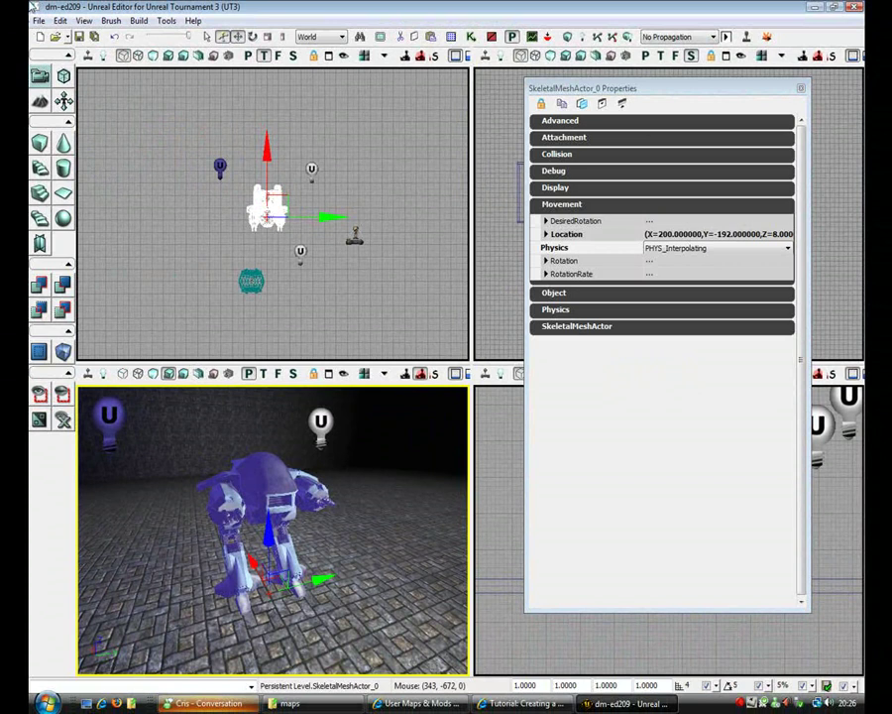
{"action": "left_click", "coordinate": [80, 37]}
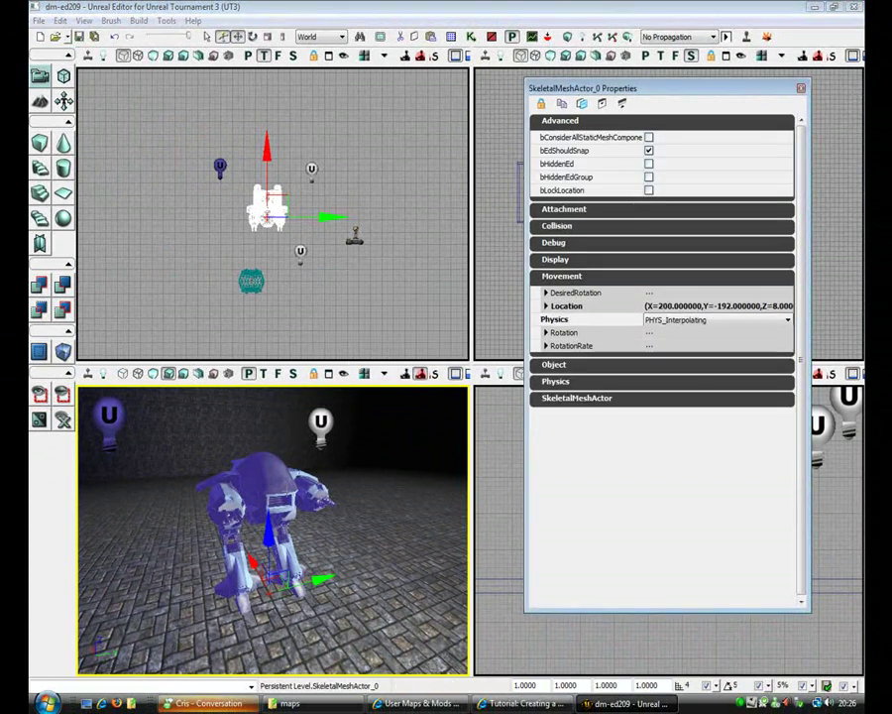
Open EdAnimSet from the ed209 package in the AnimSet Editor and show its edwalk sequence on the mesh.
{"action": "left_click", "coordinate": [451, 38]}
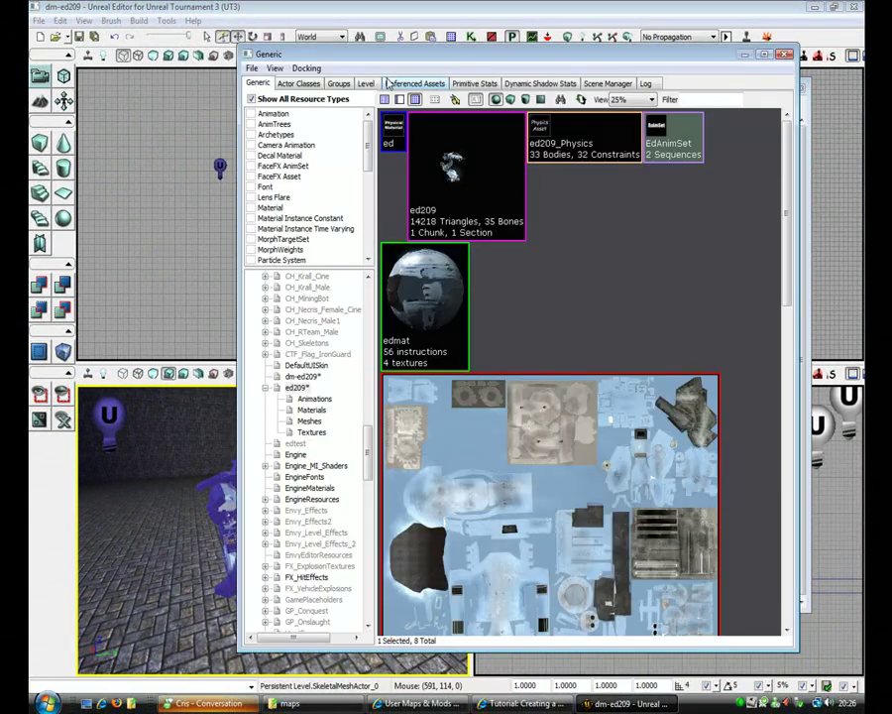
{"action": "double_click", "coordinate": [669, 159]}
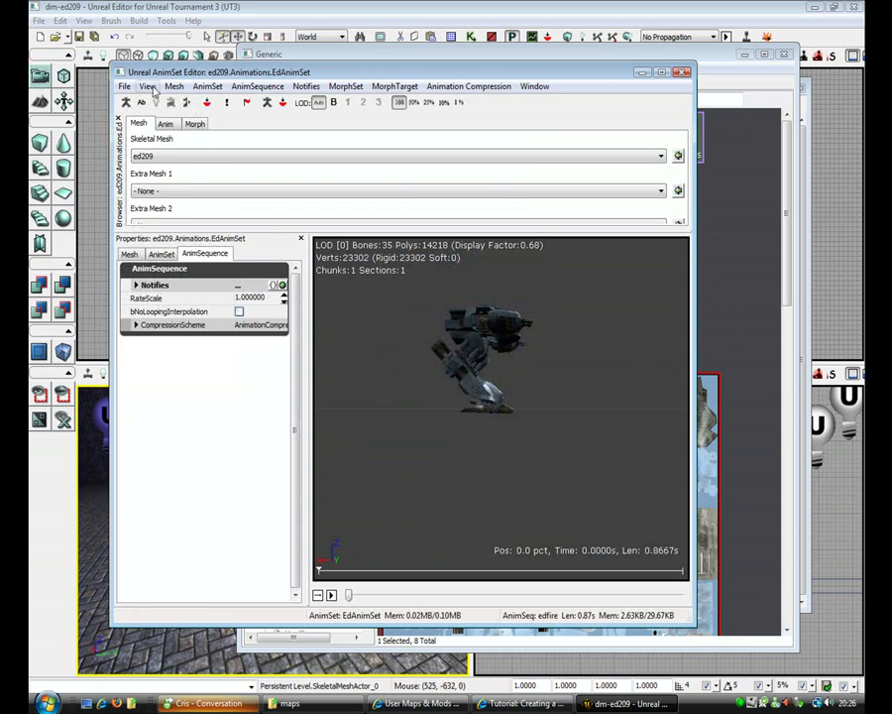
{"action": "left_click", "coordinate": [165, 124]}
{"action": "left_click", "coordinate": [169, 201]}
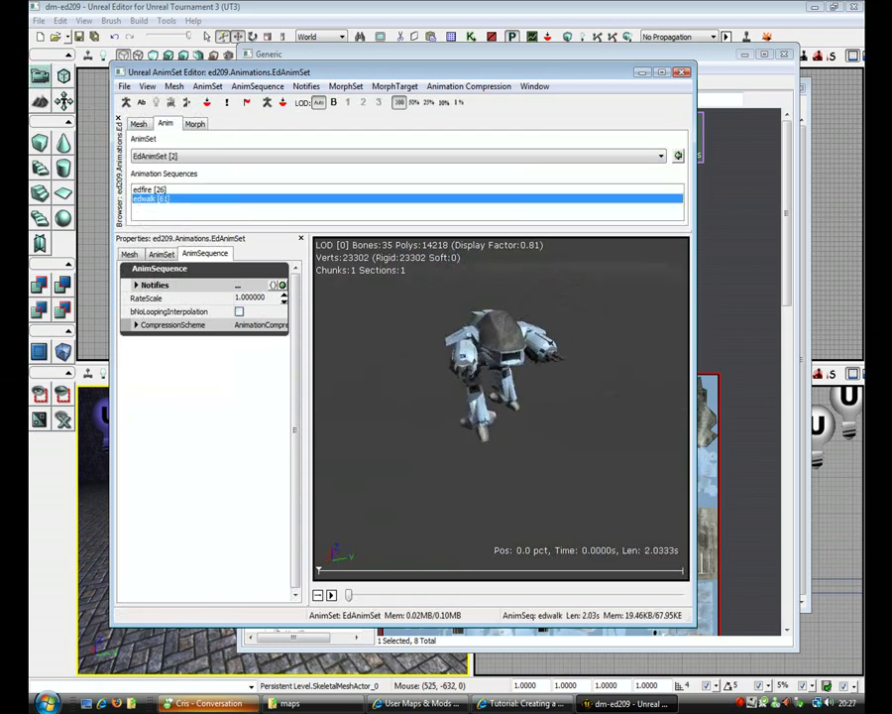
Import the PSA file edwalk.psa from the ED209 folder into EdAnimSet and close the AnimSet Editor.
{"action": "left_click", "coordinate": [124, 87]}
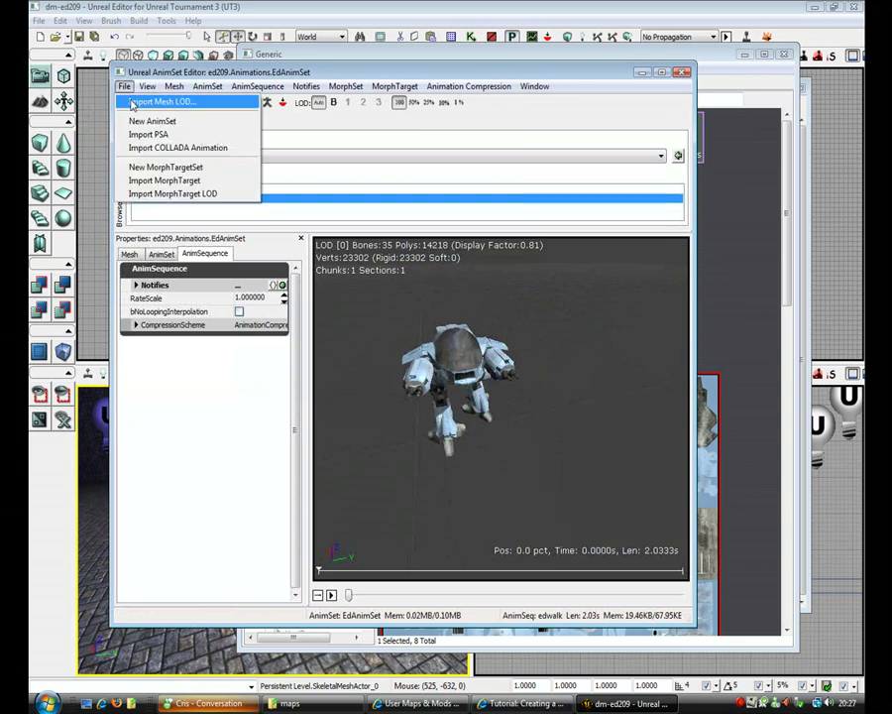
{"action": "left_click", "coordinate": [153, 134]}
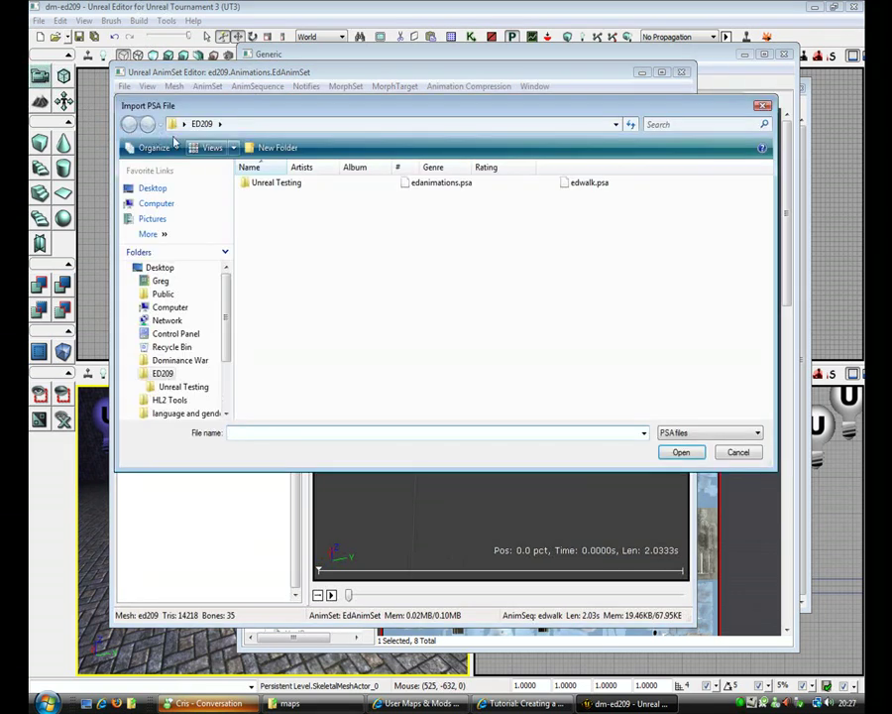
{"action": "left_click", "coordinate": [564, 187]}
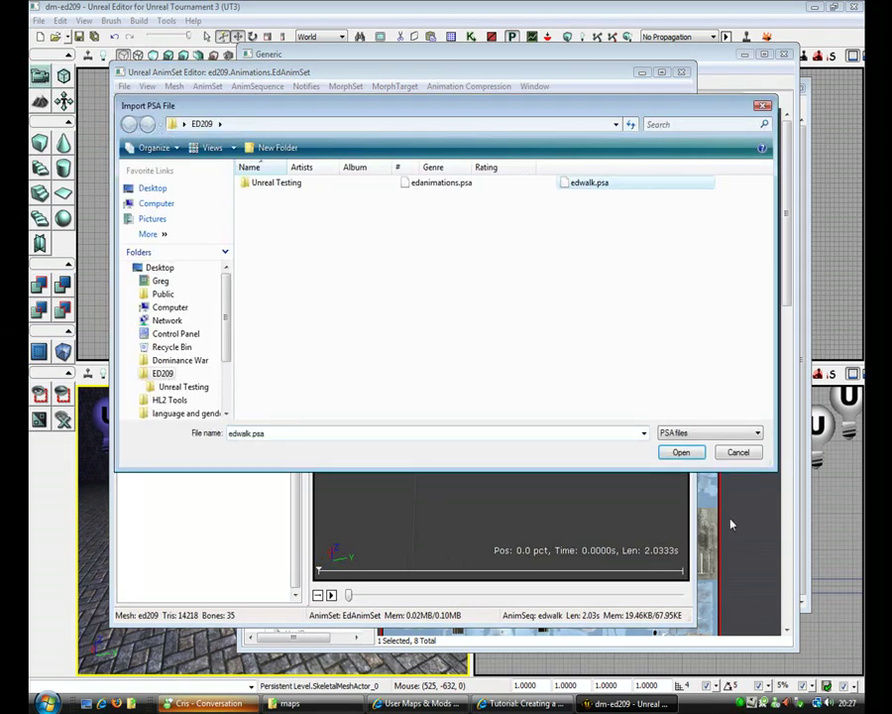
{"action": "left_click", "coordinate": [681, 452]}
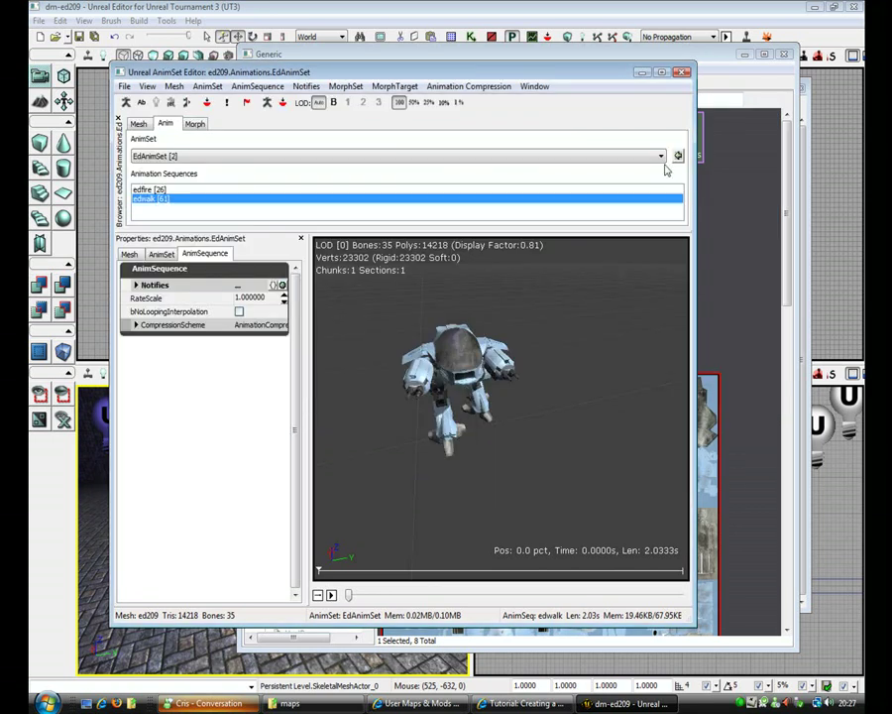
{"action": "left_click", "coordinate": [682, 73]}
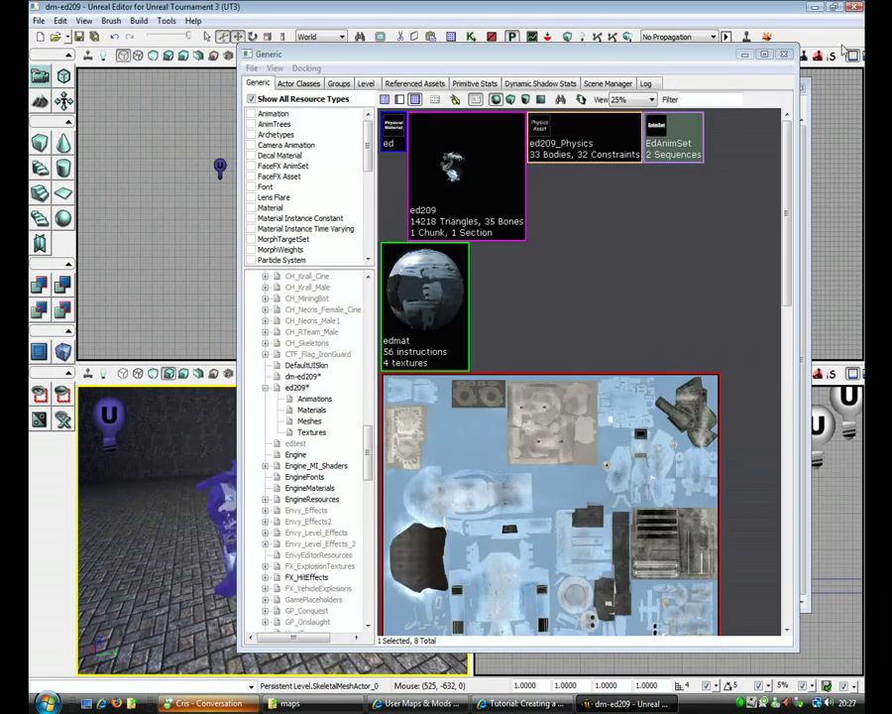
Save the ed209 package, close the asset browser and save all levels and packages.
{"action": "right_click", "coordinate": [301, 390]}
{"action": "left_click", "coordinate": [335, 400]}
{"action": "left_click", "coordinate": [784, 55]}
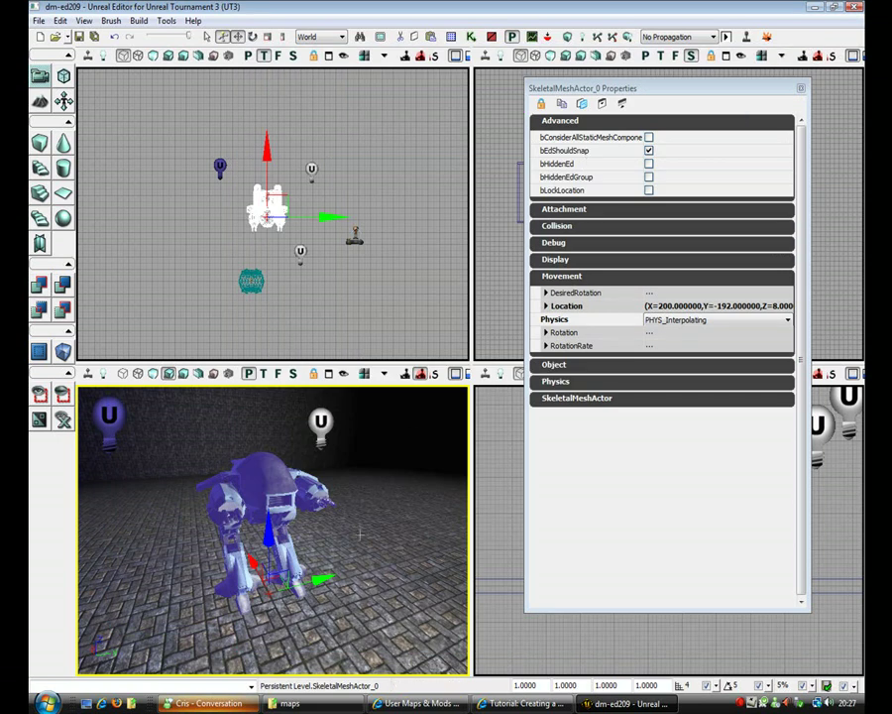
{"action": "scroll", "coordinate": [361, 537], "scroll_direction": "up", "scroll_amount": 3}
{"action": "left_click", "coordinate": [38, 19]}
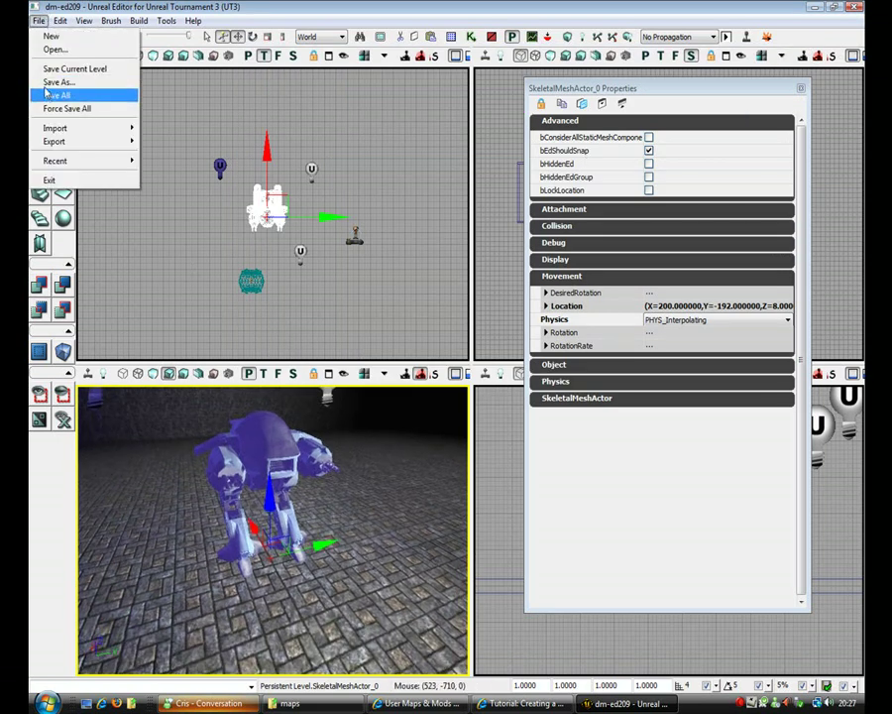
{"action": "left_click", "coordinate": [52, 95]}
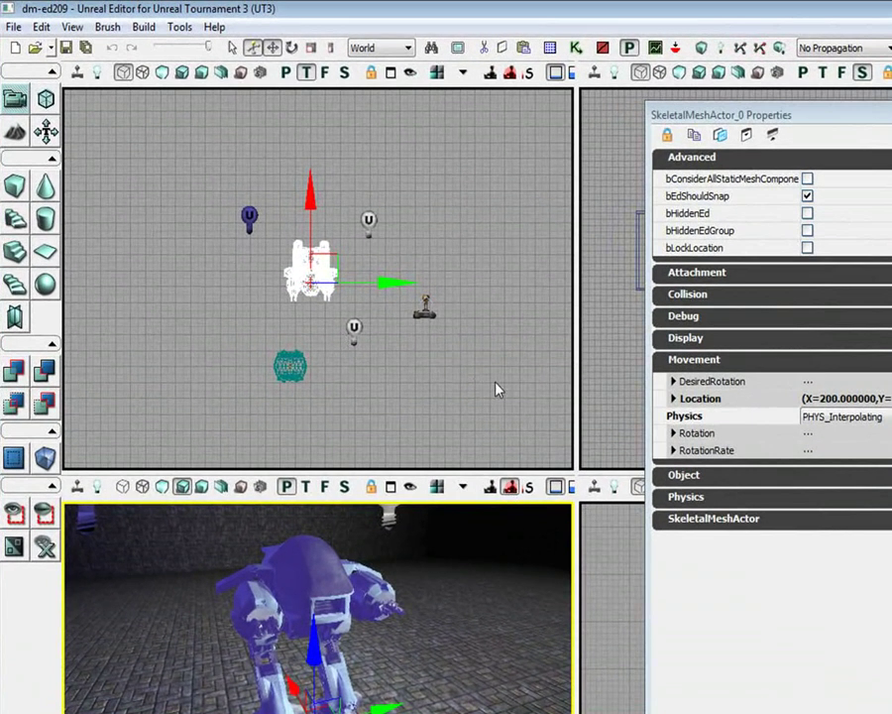
Save a copy of the map as dm-ed209-02.ut3 in the CustomMaps folder.
{"action": "left_click", "coordinate": [14, 27]}
{"action": "left_click", "coordinate": [40, 107]}
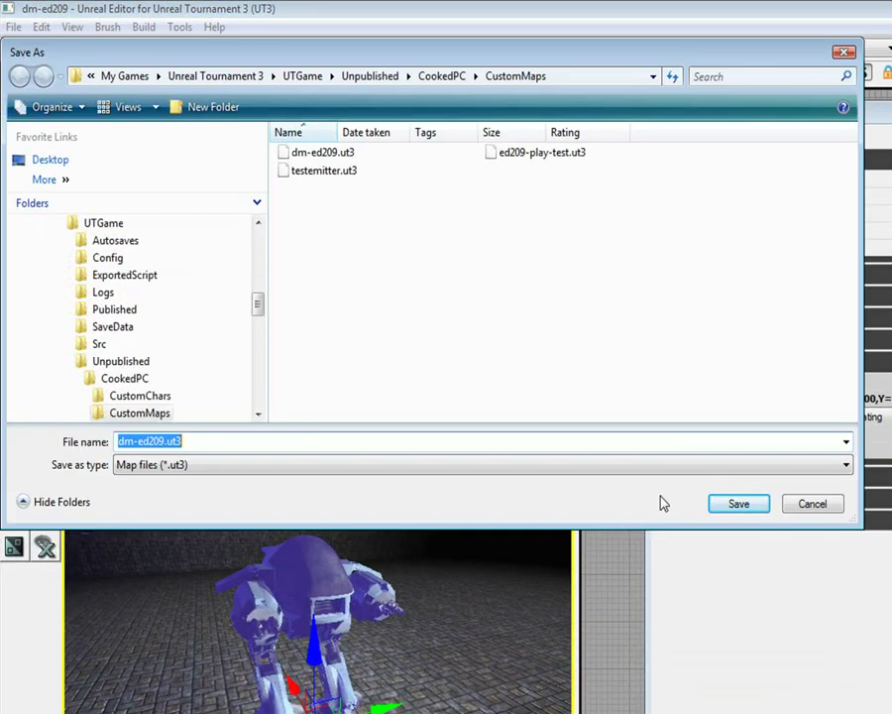
{"action": "left_click", "coordinate": [166, 441]}
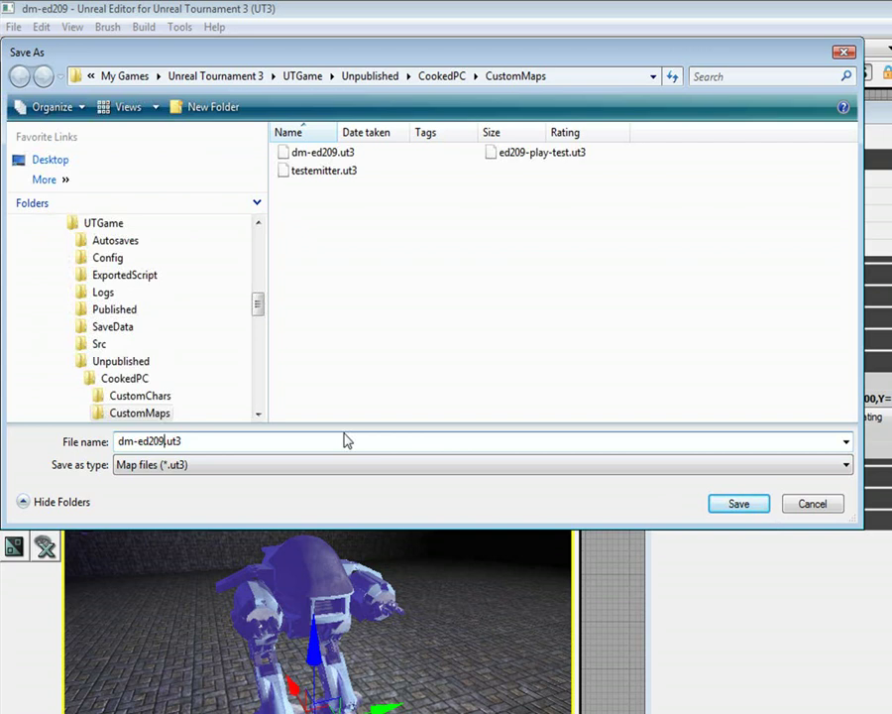
{"action": "type", "text": "0"}
{"action": "key", "text": "BackSpace"}
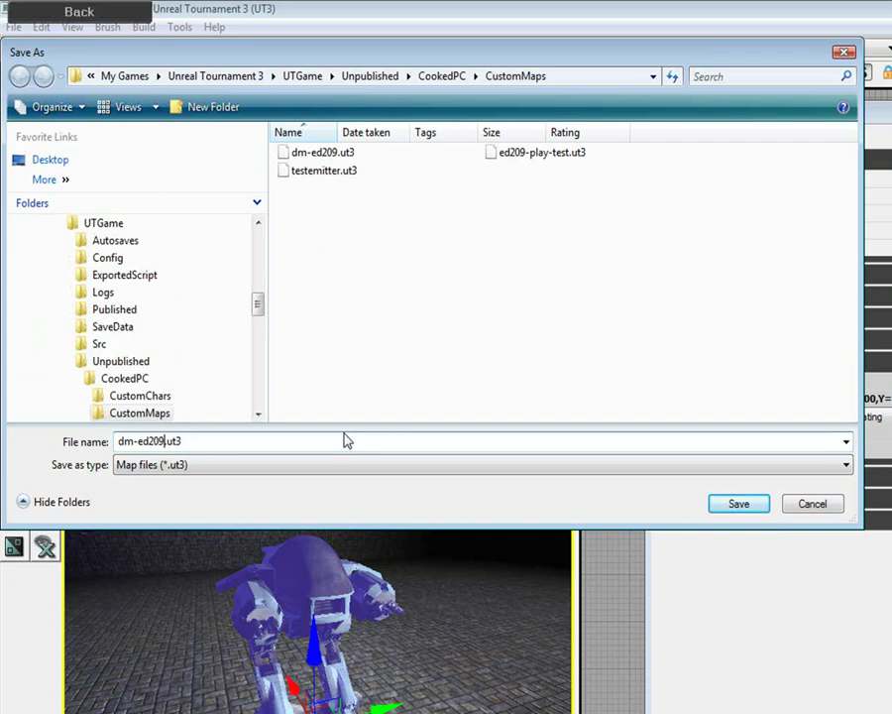
{"action": "type", "text": "-0"}
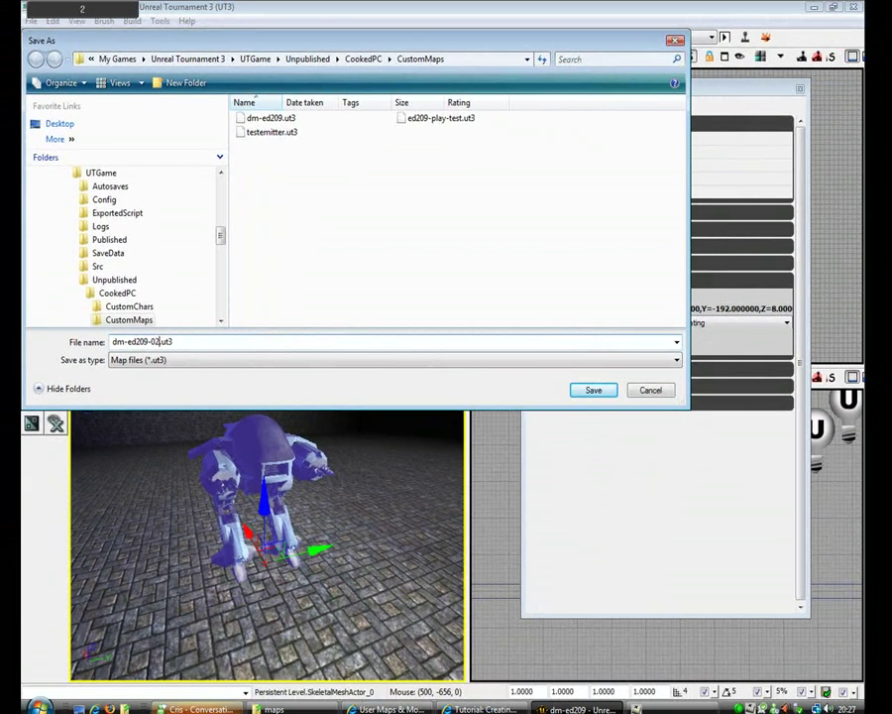
{"action": "type", "text": "2"}
{"action": "key", "text": "Return"}
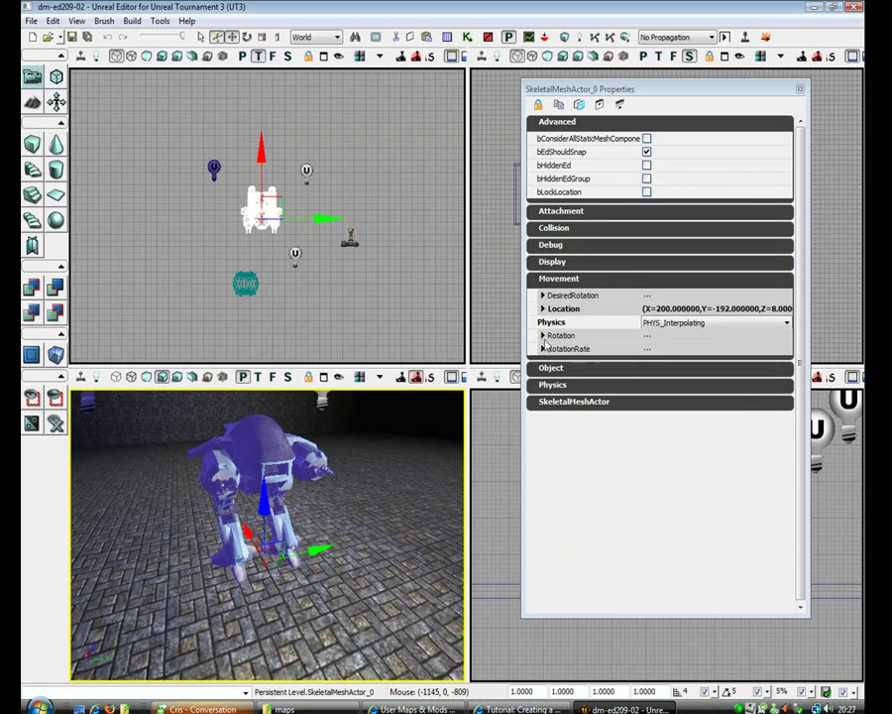
Close the actor's properties, open UnrealKismet and add a Level Startup event to the main sequence.
{"action": "left_click", "coordinate": [800, 88]}
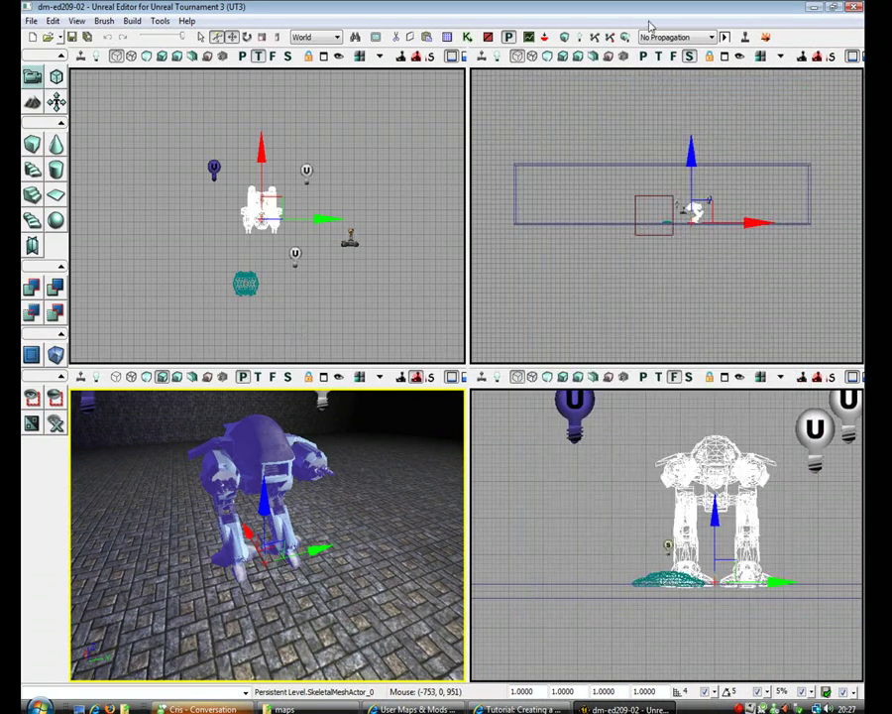
{"action": "left_click", "coordinate": [467, 37]}
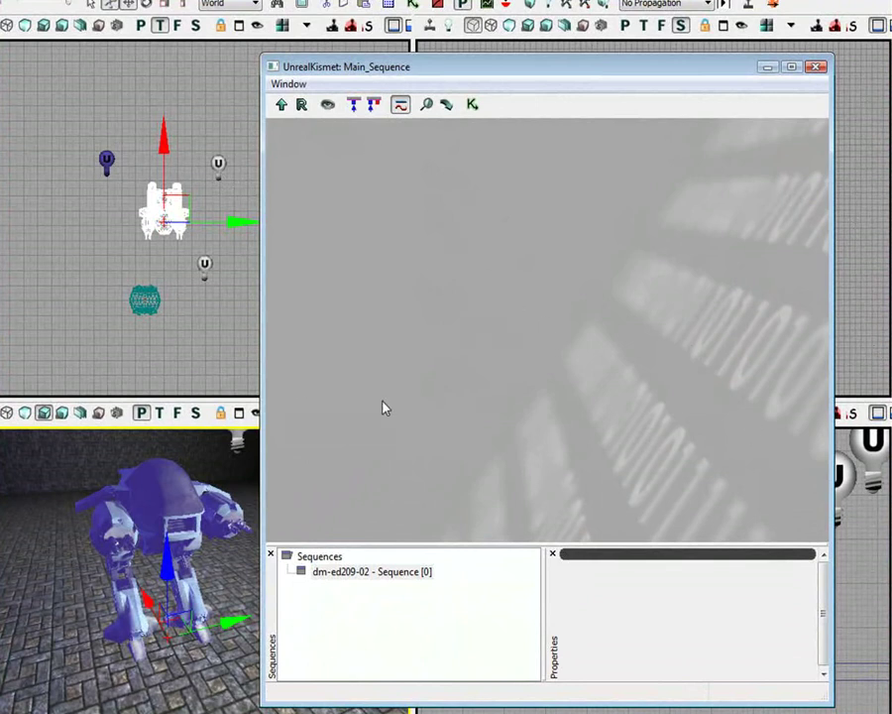
{"action": "right_click", "coordinate": [394, 290]}
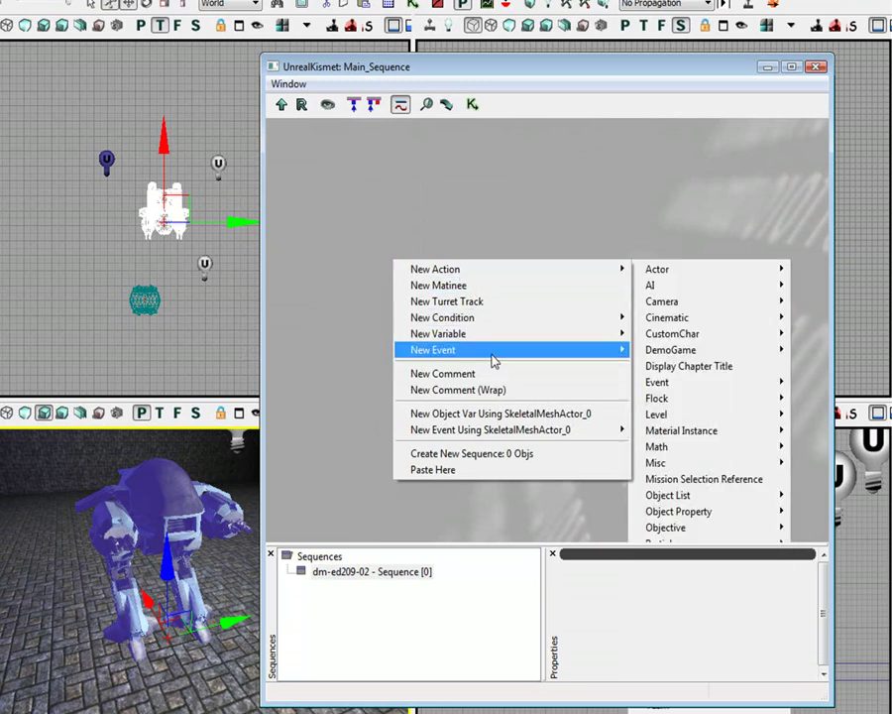
{"action": "mouse_move", "coordinate": [493, 360]}
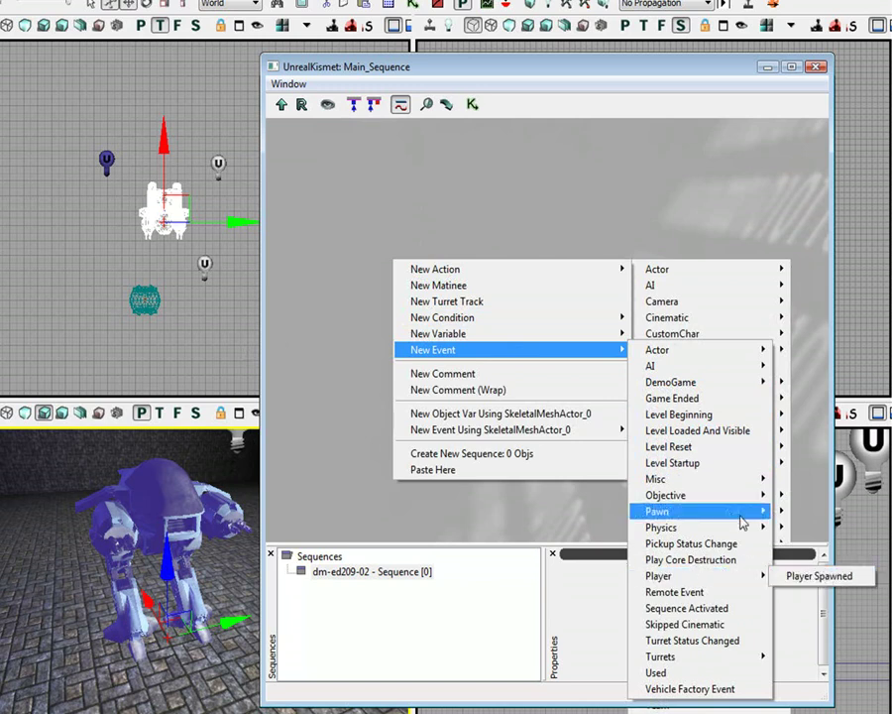
{"action": "left_click", "coordinate": [730, 467]}
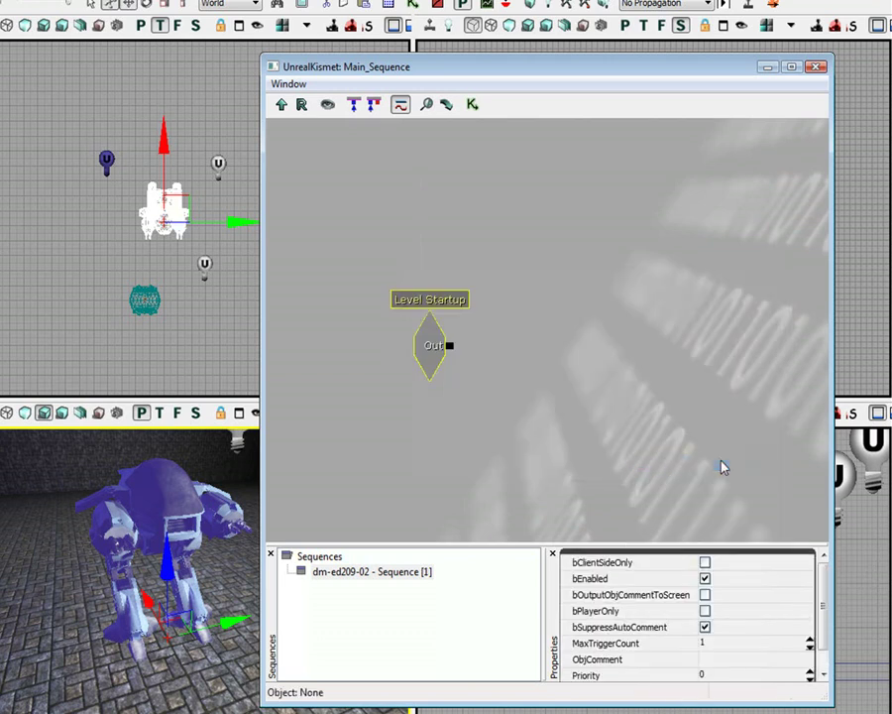
Add a Matinee beside the Level Startup event, arrange the nodes and link the event's Out to the Matinee's Play input.
{"action": "left_click", "coordinate": [427, 329]}
{"action": "left_click", "coordinate": [463, 344]}
{"action": "right_click", "coordinate": [517, 332]}
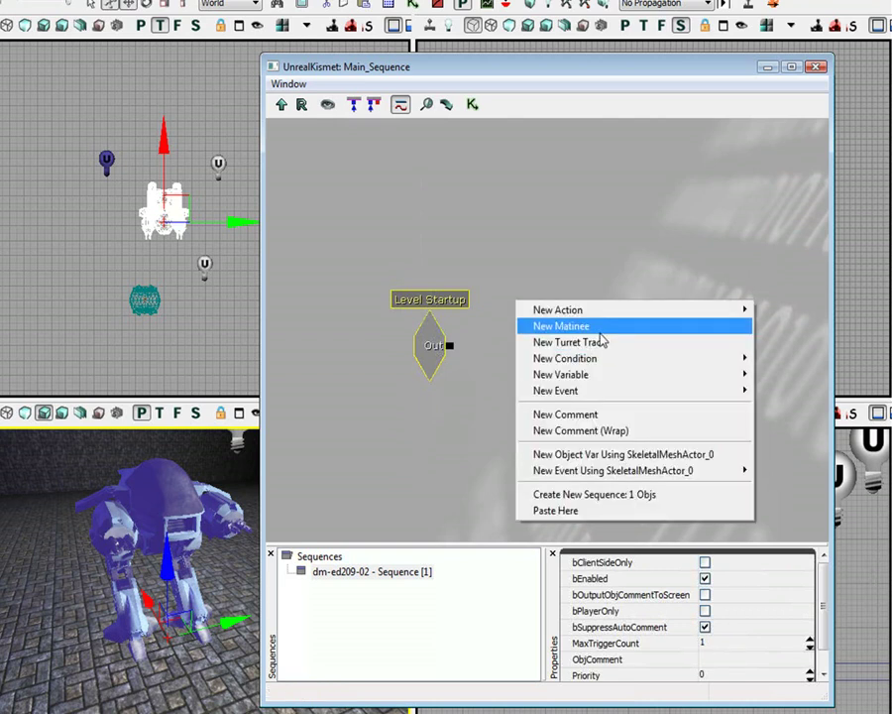
{"action": "left_click", "coordinate": [561, 327]}
{"action": "left_click_drag", "start_coordinate": [568, 373], "coordinate": [571, 310], "text": "ctrl"}
{"action": "mouse_move", "coordinate": [555, 507]}
{"action": "left_mouse_down", "text": "ctrl"}
{"action": "mouse_move", "coordinate": [566, 498]}
{"action": "mouse_move", "coordinate": [550, 506]}
{"action": "mouse_move", "coordinate": [558, 492]}
{"action": "left_mouse_up", "text": "ctrl"}
{"action": "left_click", "coordinate": [538, 528]}
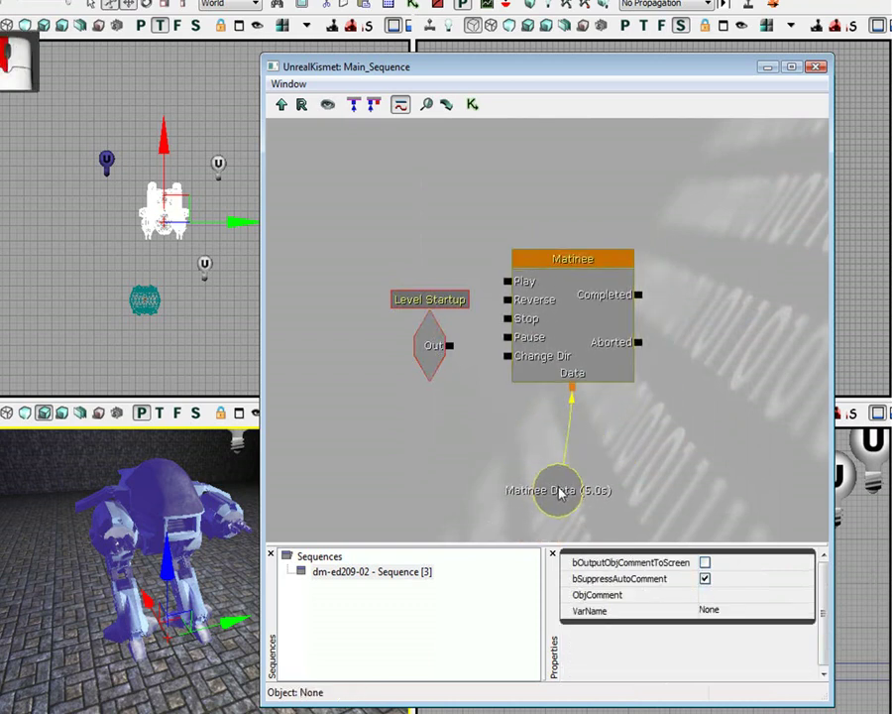
{"action": "left_click", "coordinate": [430, 343]}
{"action": "left_click_drag", "start_coordinate": [430, 343], "coordinate": [508, 282], "text": "ctrl"}
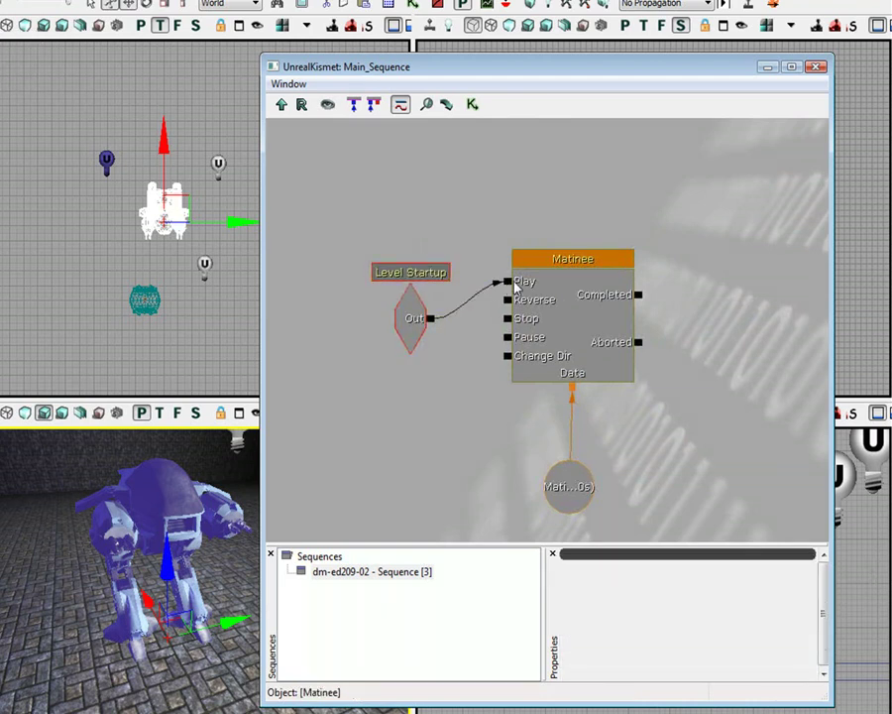
Review the Matinee node's properties, including the looping and rewind options, and select its Matinee Data node.
{"action": "left_click", "coordinate": [597, 259]}
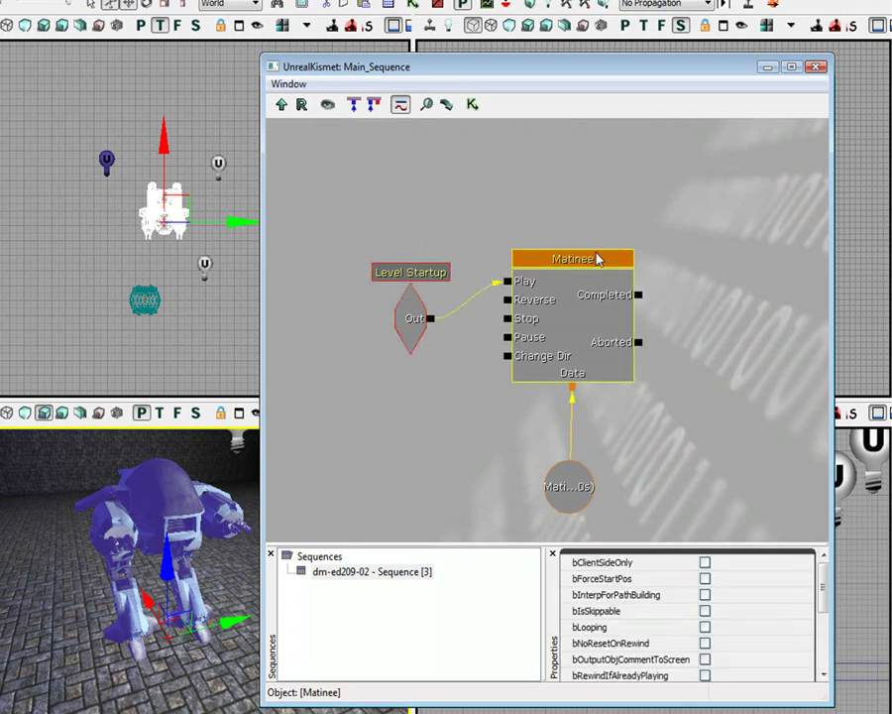
{"action": "mouse_move", "coordinate": [707, 645]}
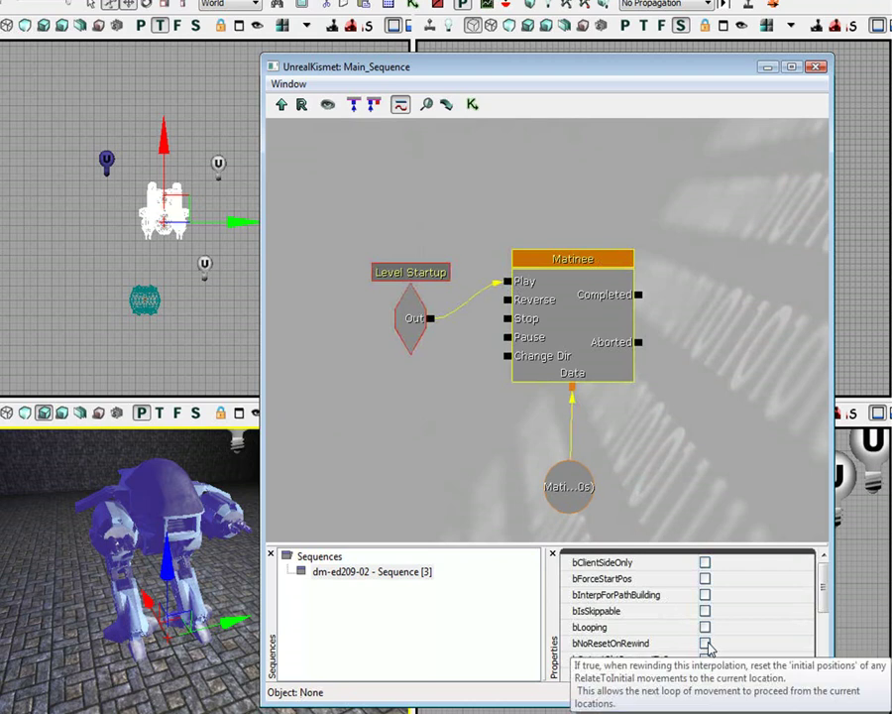
{"action": "scroll", "coordinate": [826, 620], "scroll_direction": "down", "scroll_amount": 3}
{"action": "scroll", "coordinate": [825, 621], "scroll_direction": "up", "scroll_amount": 3}
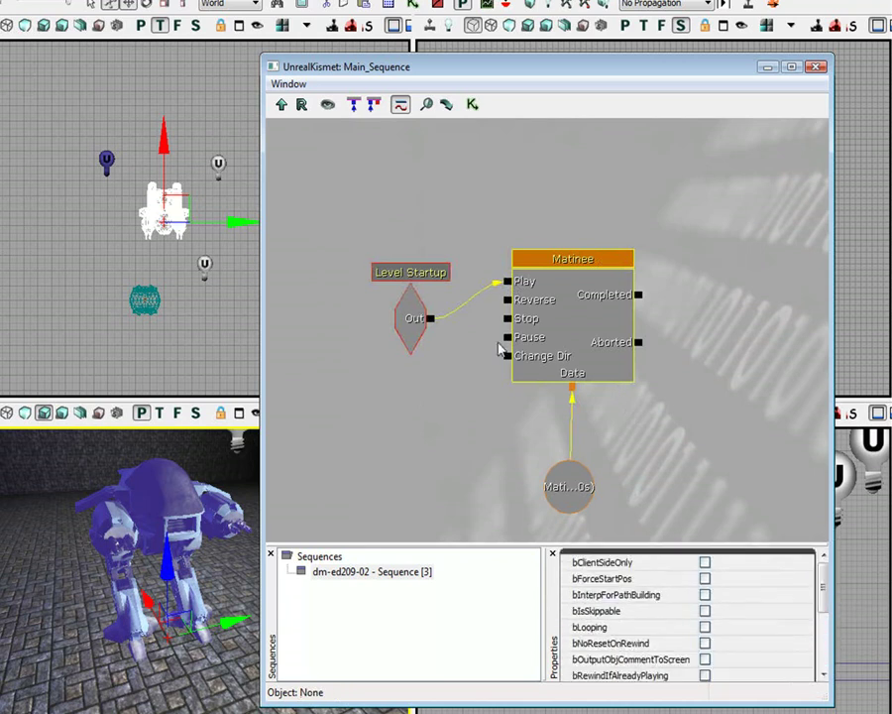
{"action": "left_click", "coordinate": [575, 481]}
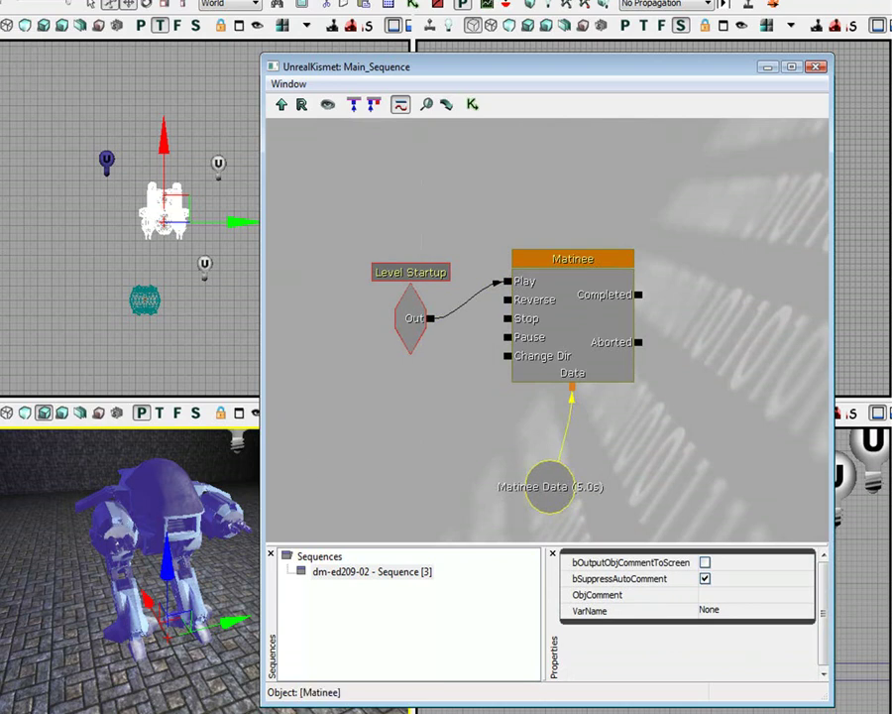
Open the Matinee for editing and add a new empty group named Ed'sAnimation.
{"action": "left_click", "coordinate": [601, 322]}
{"action": "double_click", "coordinate": [601, 322]}
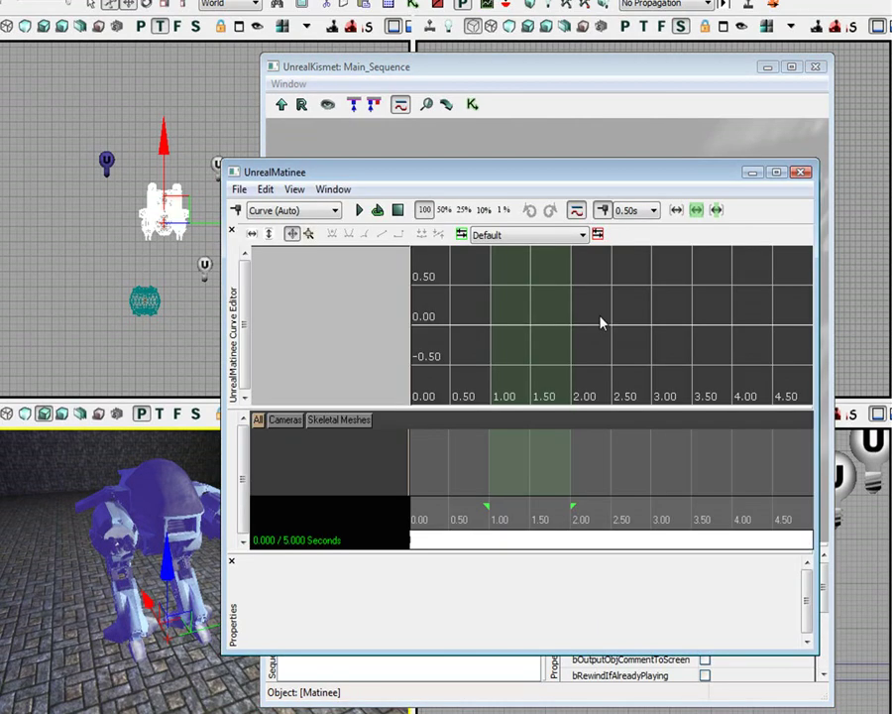
{"action": "left_click_drag", "start_coordinate": [631, 166], "coordinate": [674, 175]}
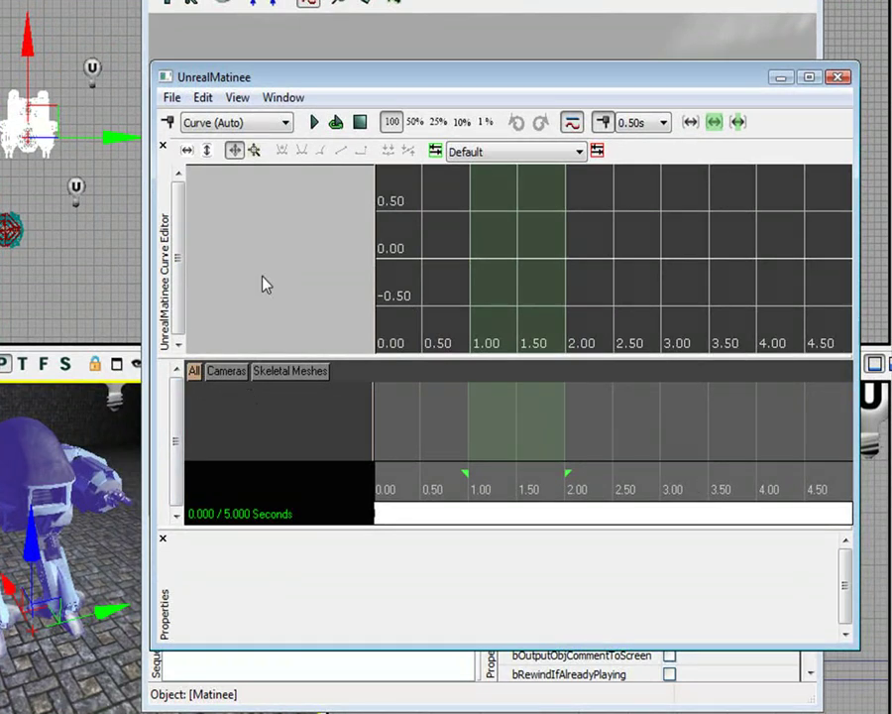
{"action": "right_click", "coordinate": [294, 411]}
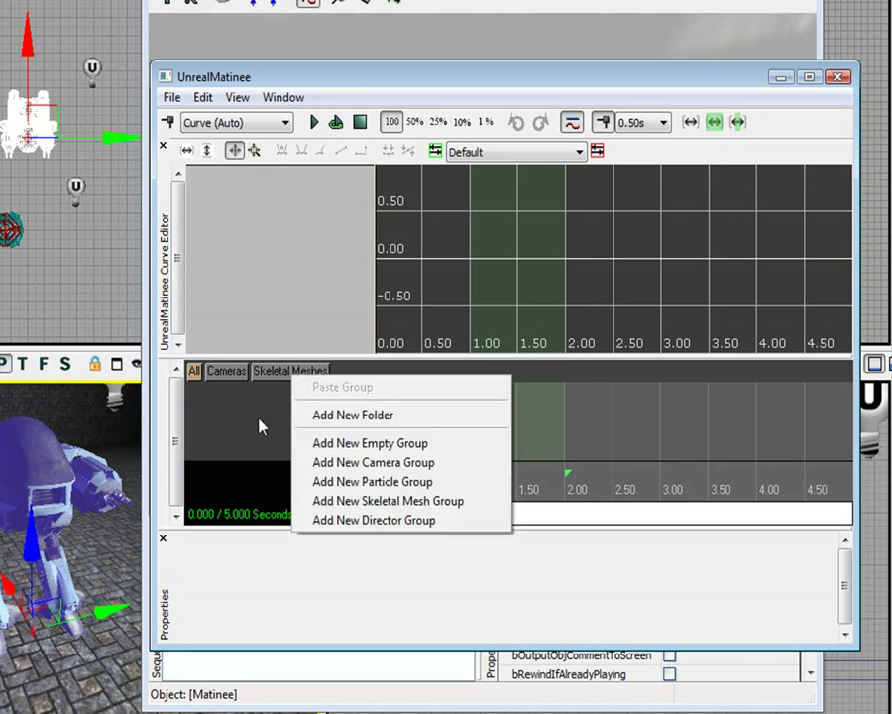
{"action": "left_click", "coordinate": [374, 443]}
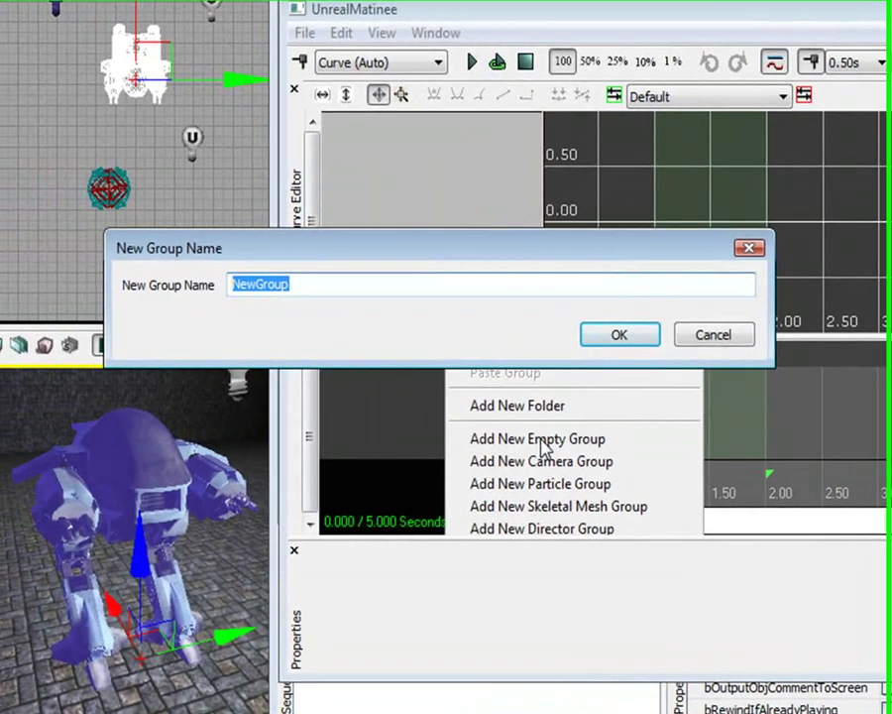
{"action": "type", "text": "Ed"}
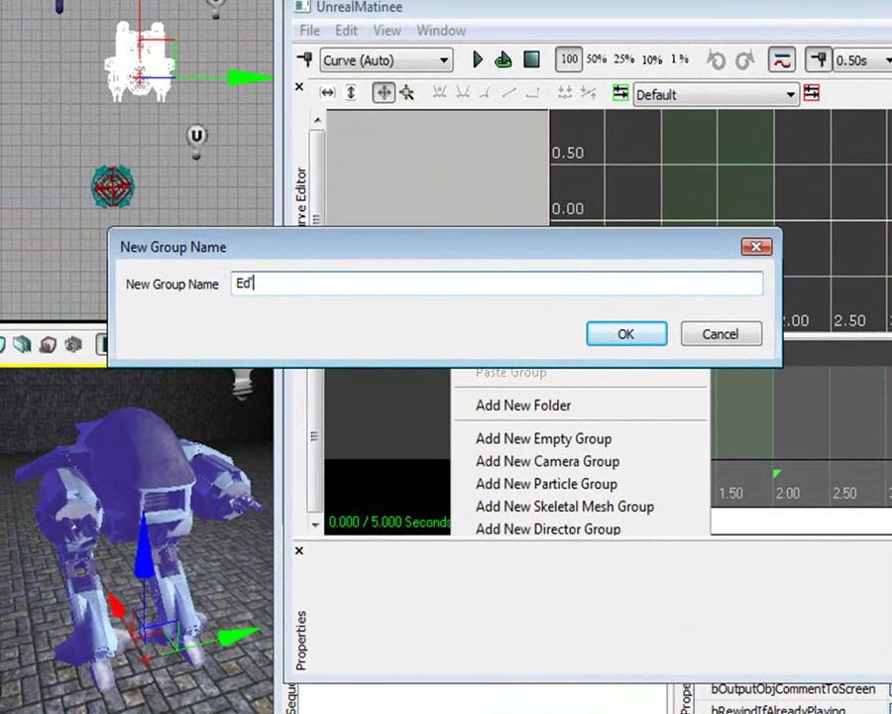
{"action": "type", "text": "'sAnimation"}
{"action": "key", "text": "Return"}
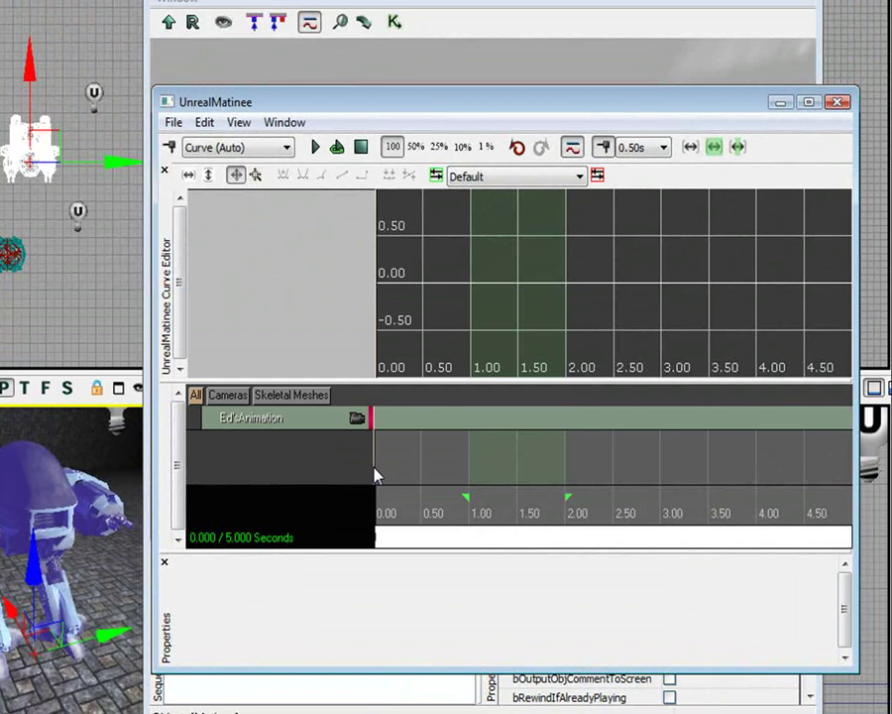
Add an entry to the Ed'sAnimation group's GroupAnimSets and assign EdAnimSet from the ed209 package to it.
{"action": "left_click", "coordinate": [305, 420]}
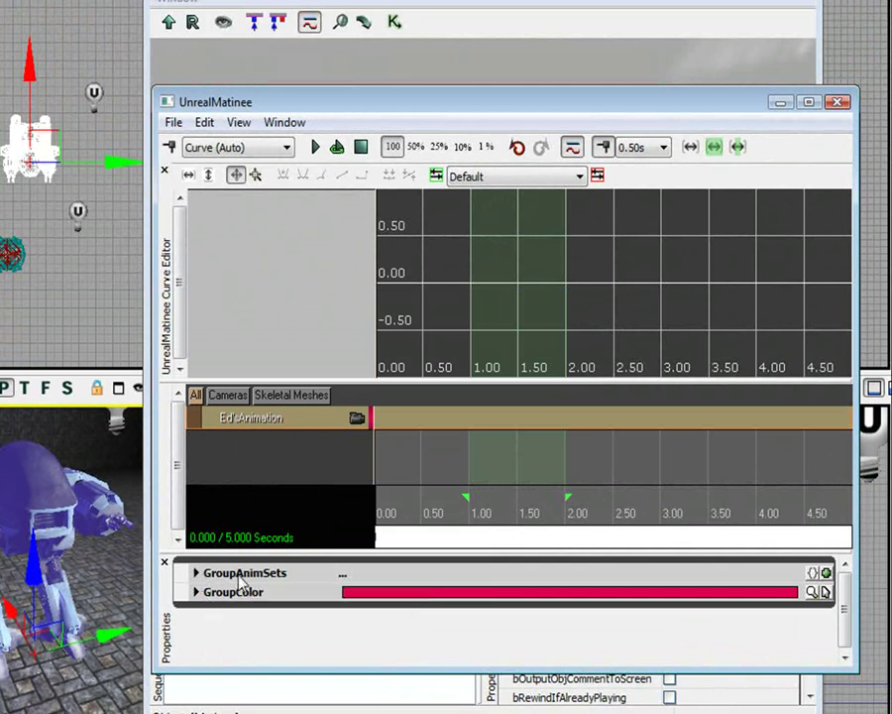
{"action": "left_click", "coordinate": [826, 575]}
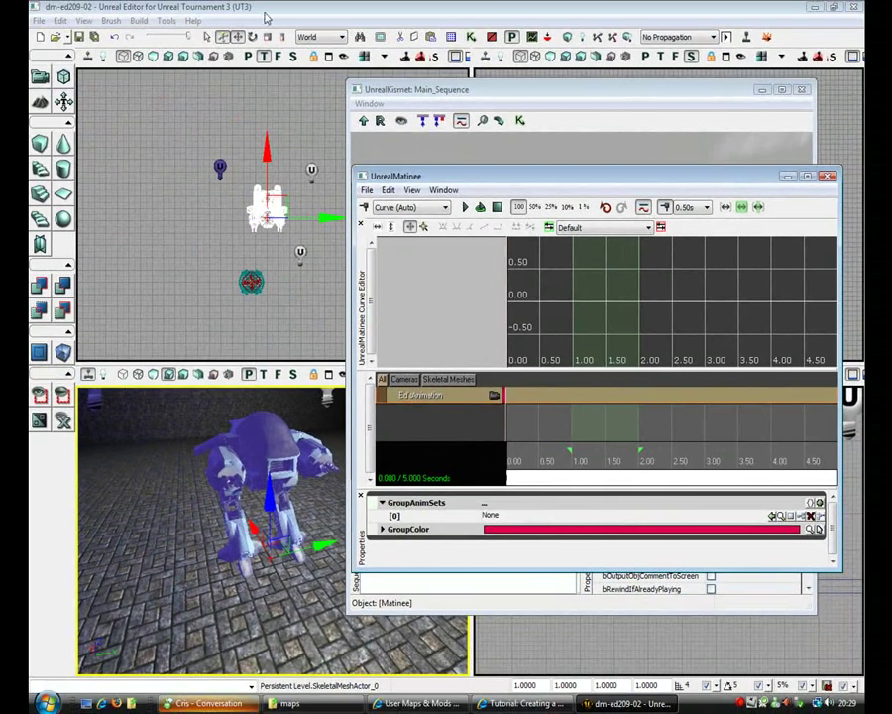
{"action": "left_click", "coordinate": [454, 39]}
{"action": "left_click_drag", "start_coordinate": [446, 47], "coordinate": [224, 46]}
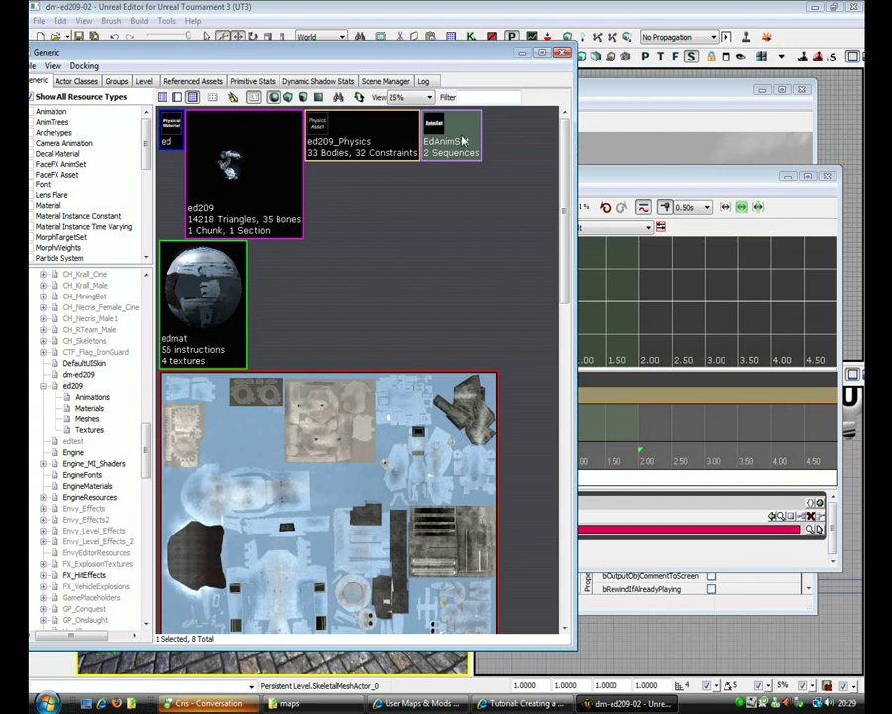
{"action": "left_click", "coordinate": [664, 182]}
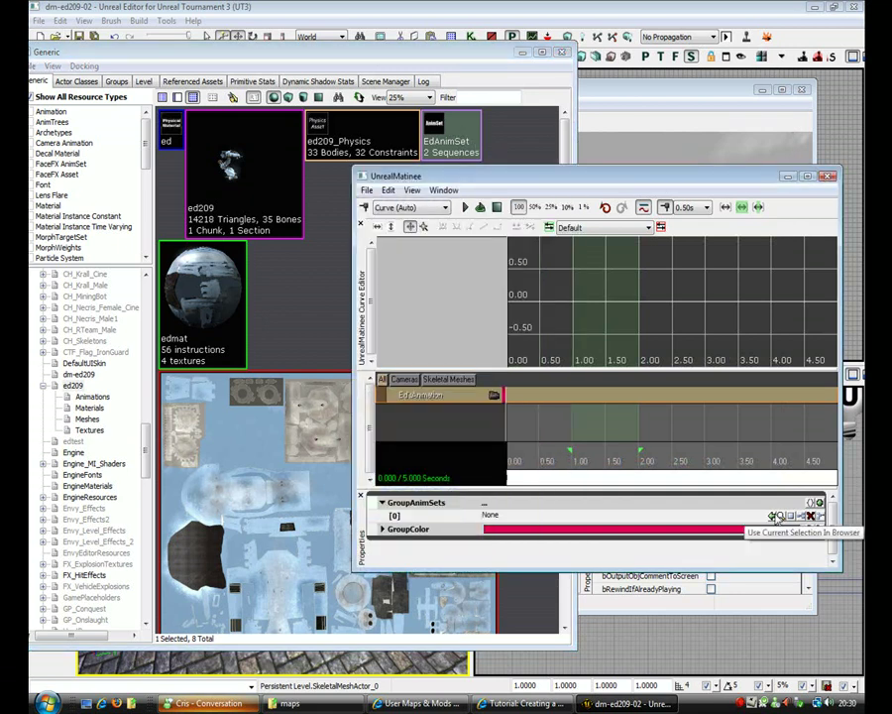
{"action": "left_click", "coordinate": [780, 516]}
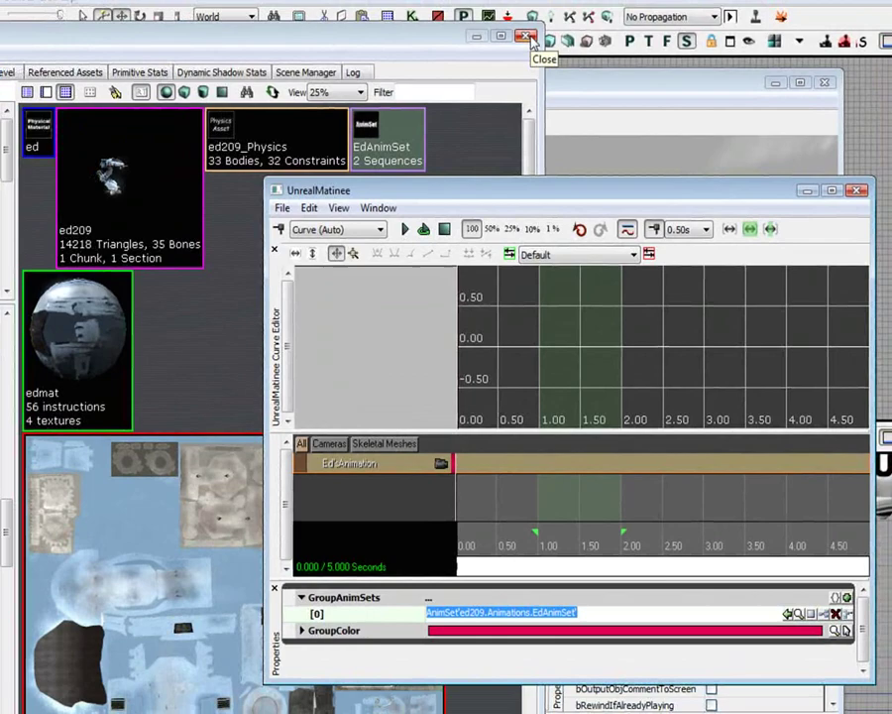
{"action": "left_click", "coordinate": [517, 32]}
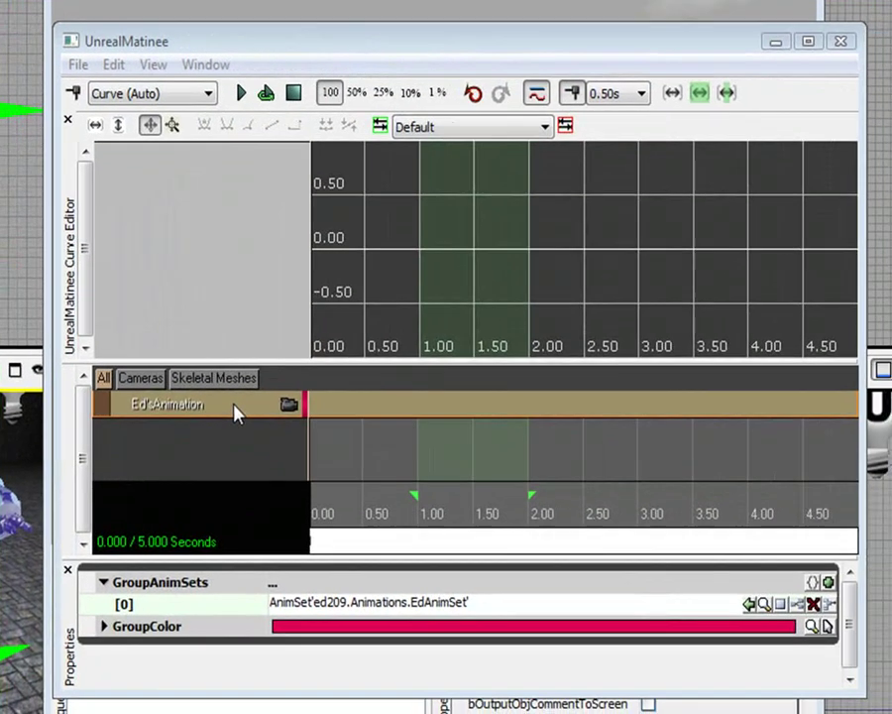
Add an Anim Control track to the Ed'sAnimation group and insert the edwalk sequence at 0.00 s.
{"action": "right_click", "coordinate": [739, 585]}
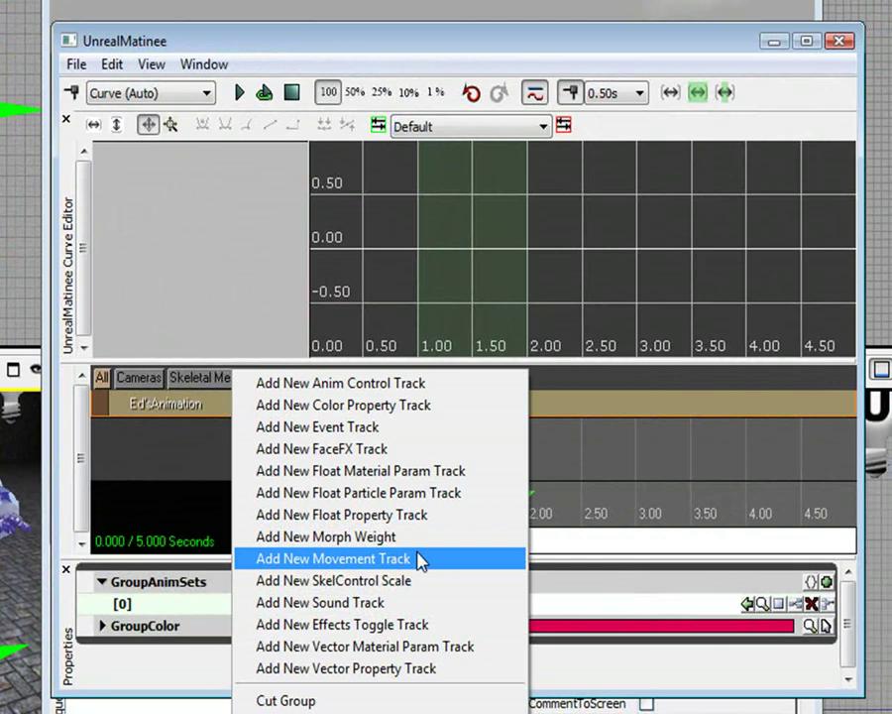
{"action": "left_click", "coordinate": [387, 396]}
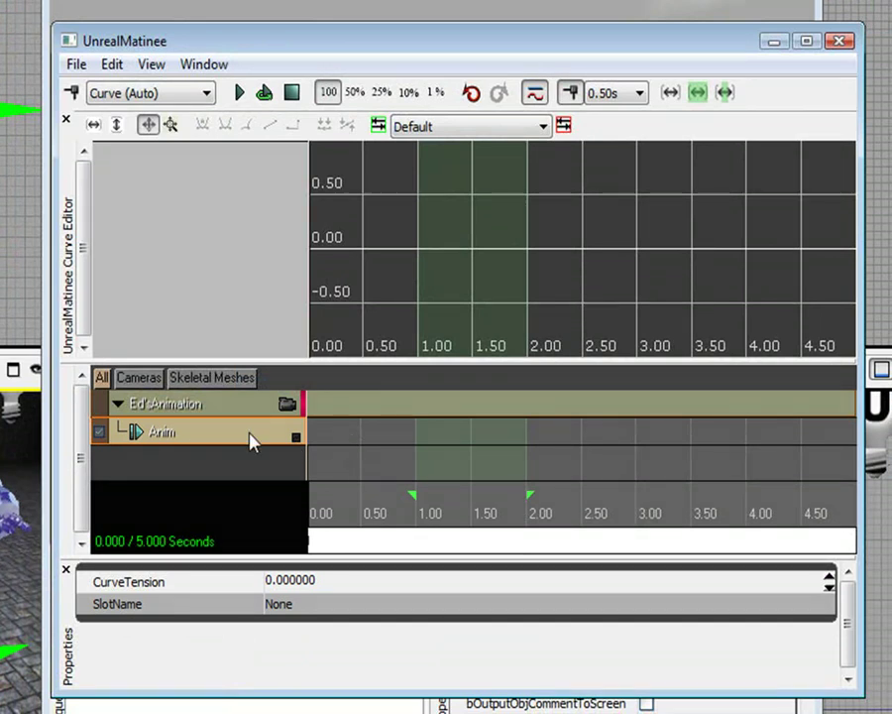
{"action": "left_click", "coordinate": [75, 95]}
{"action": "left_click", "coordinate": [277, 310]}
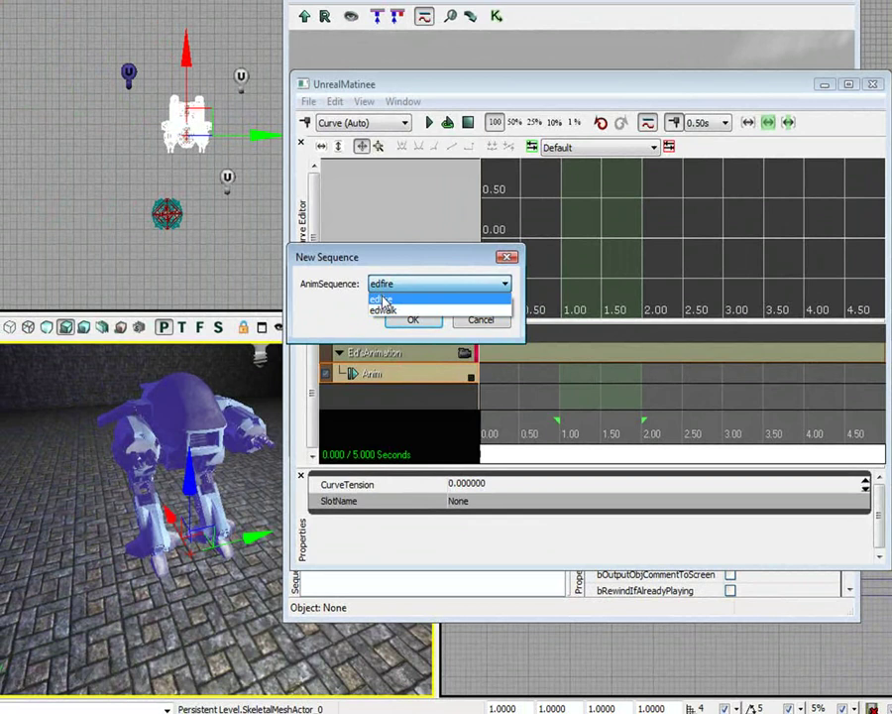
{"action": "left_click", "coordinate": [384, 310]}
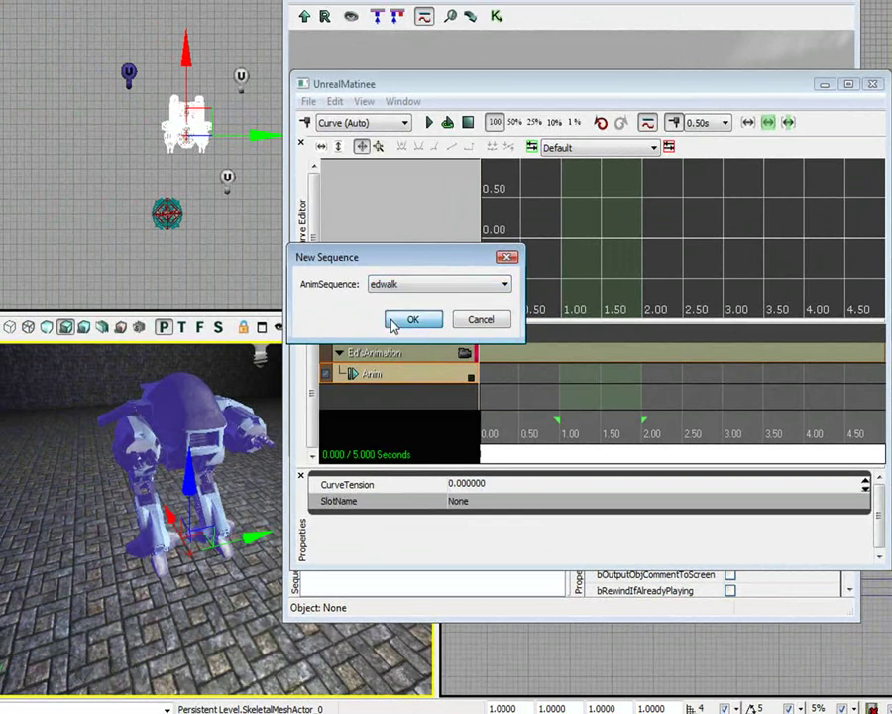
{"action": "left_click", "coordinate": [391, 318]}
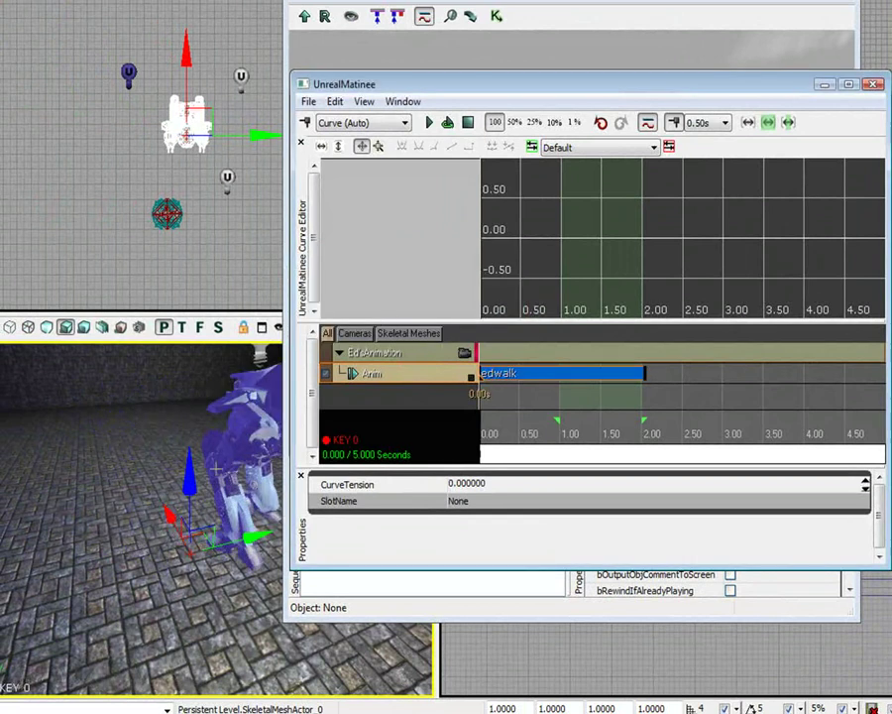
Play back the edwalk animation on ED209 in the perspective viewport, stop it and close Matinee.
{"action": "right_click_drag", "start_coordinate": [216, 569], "coordinate": [276, 569]}
{"action": "mouse_move", "coordinate": [275, 569]}
{"action": "left_mouse_down"}
{"action": "mouse_move", "coordinate": [268, 525]}
{"action": "mouse_move", "coordinate": [270, 605]}
{"action": "mouse_move", "coordinate": [268, 545]}
{"action": "mouse_move", "coordinate": [268, 585]}
{"action": "left_mouse_up"}
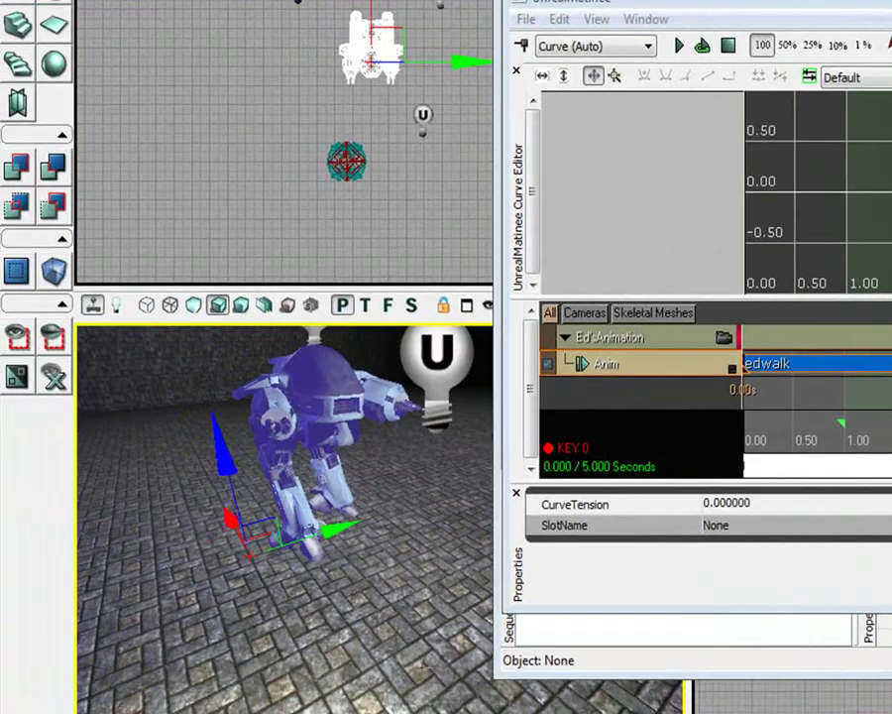
{"action": "right_click_drag", "start_coordinate": [268, 585], "coordinate": [327, 515]}
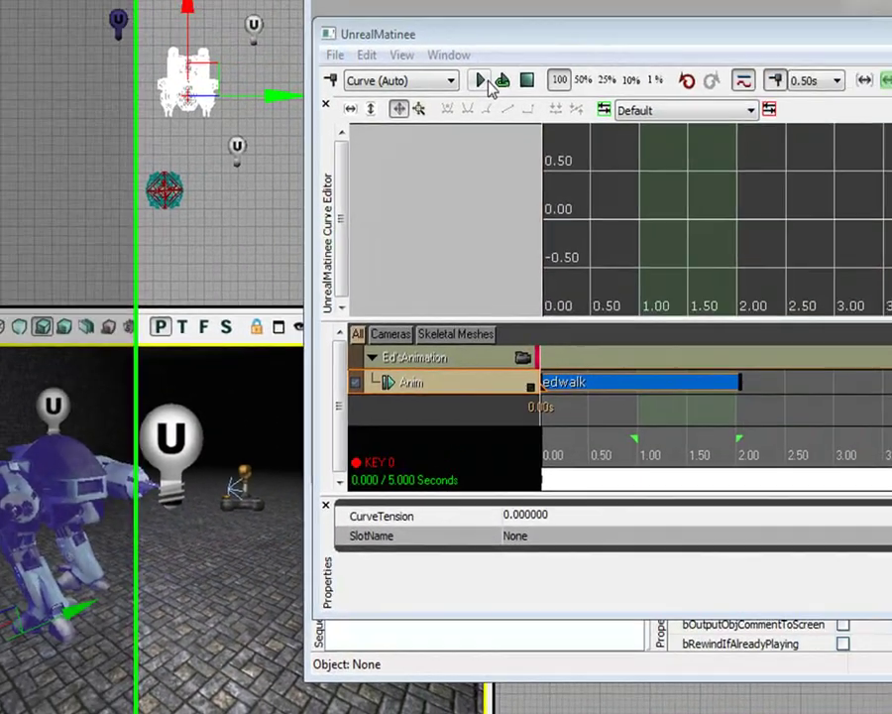
{"action": "left_click", "coordinate": [679, 45]}
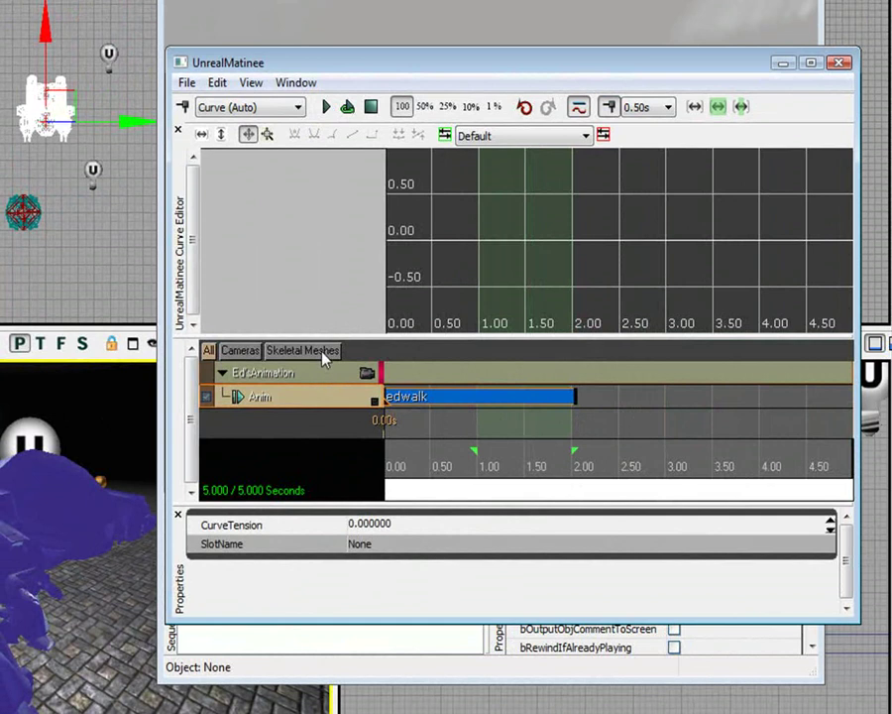
{"action": "left_click", "coordinate": [370, 107]}
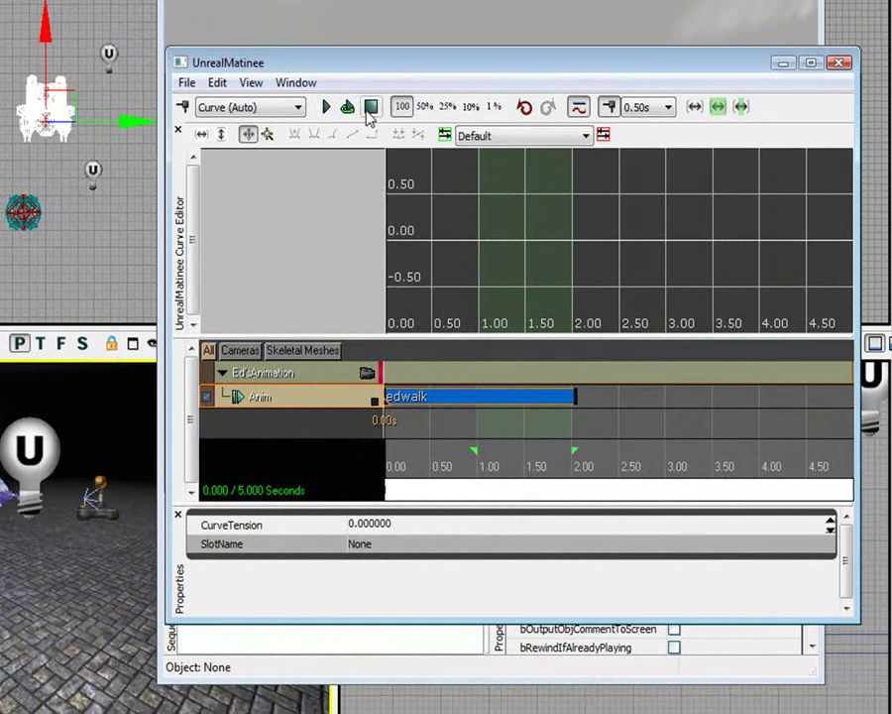
{"action": "left_click", "coordinate": [839, 64]}
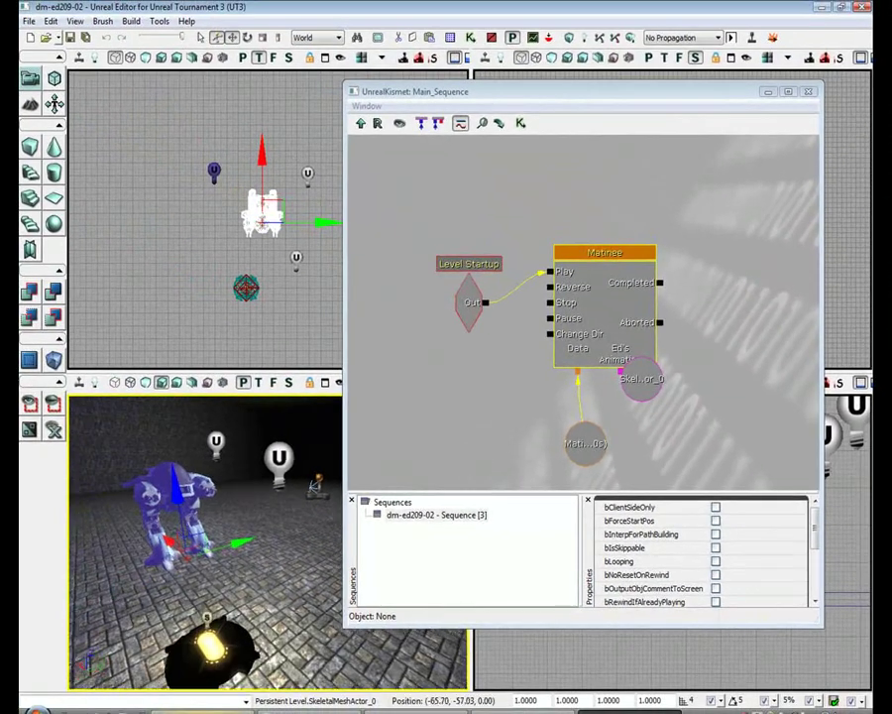
Play the level from the floor near ED209, walk around the robot to examine its animation, and exit the game.
{"action": "right_click", "coordinate": [313, 600]}
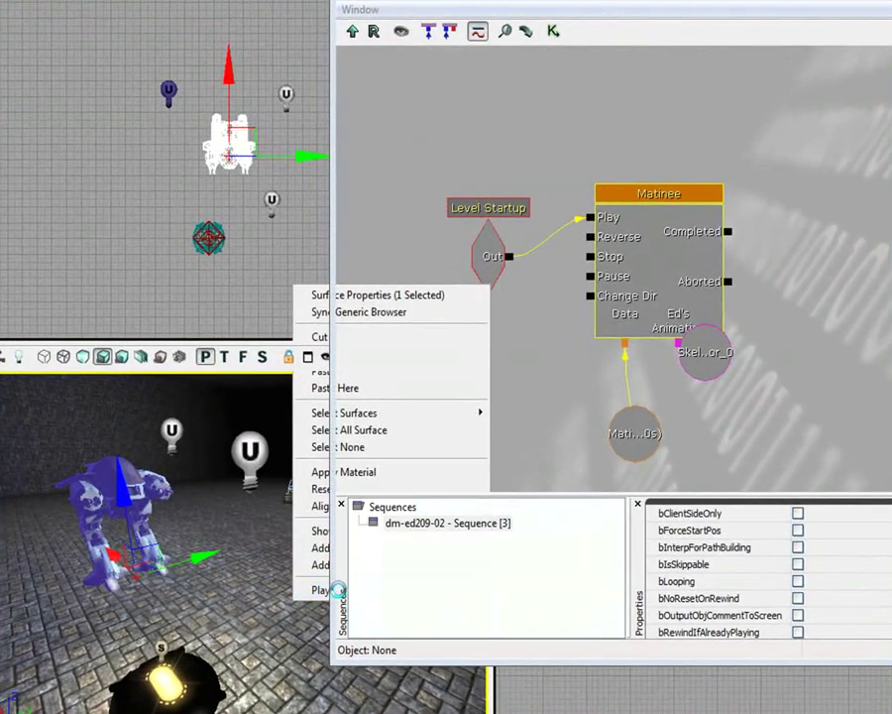
{"action": "left_click", "coordinate": [337, 590]}
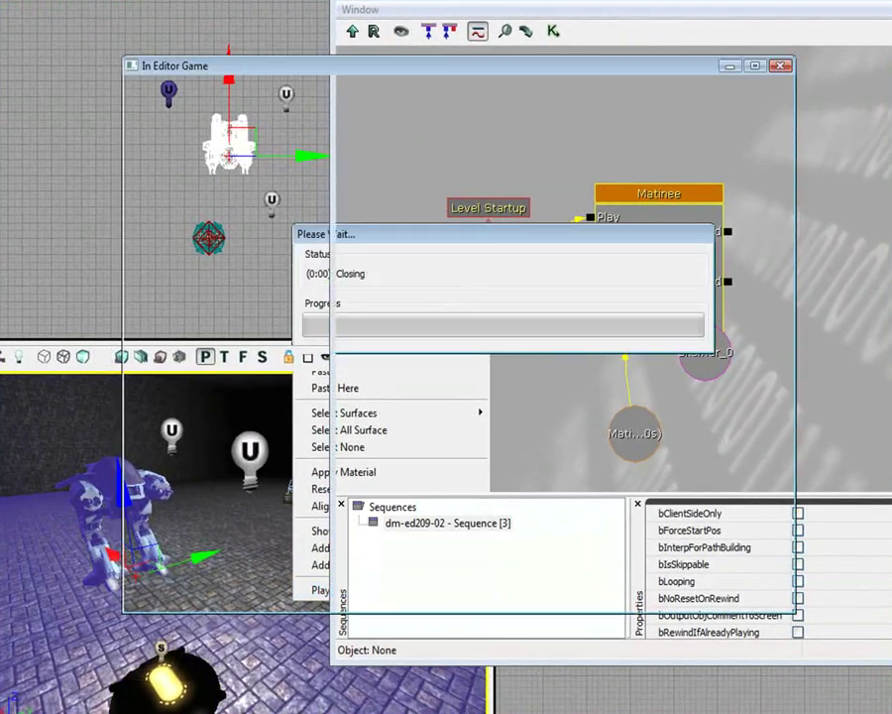
{"action": "key", "text": "s"}
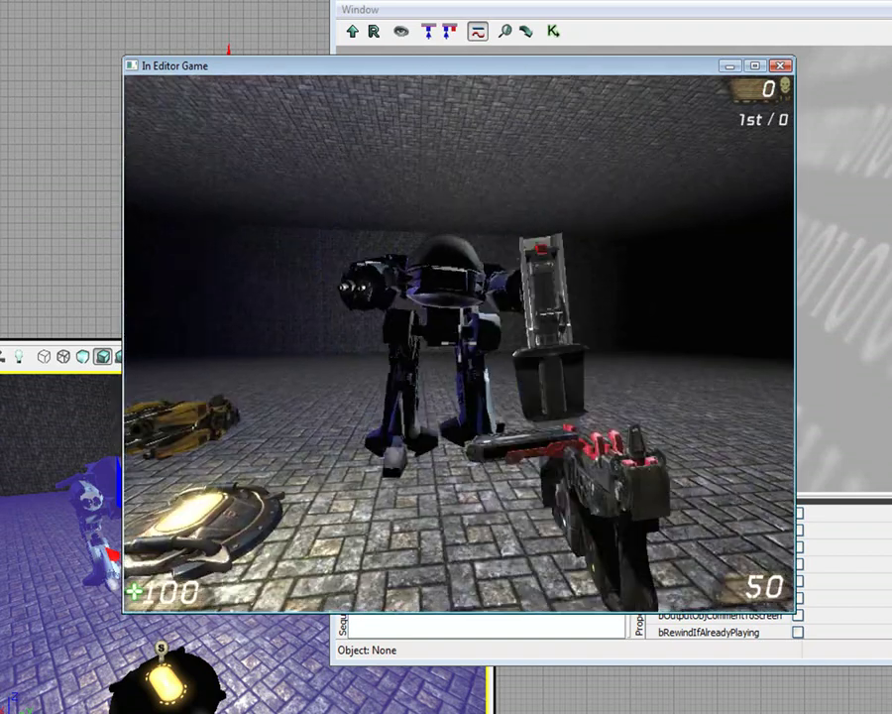
{"action": "key", "text": "w"}
{"action": "key", "text": "a"}
{"action": "key", "text": "s"}
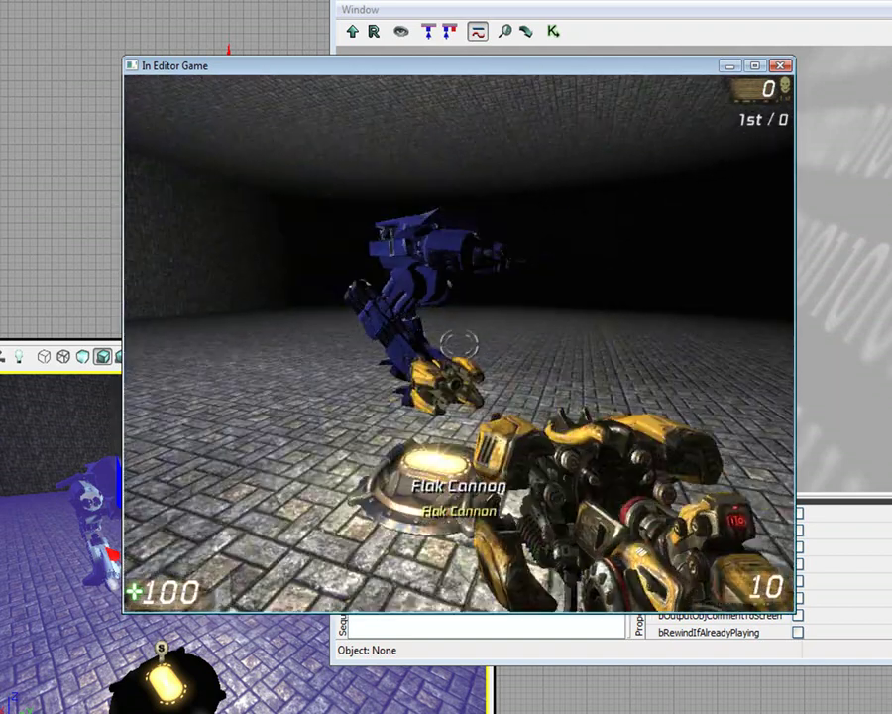
{"action": "key", "text": "w"}
{"action": "key", "text": "s"}
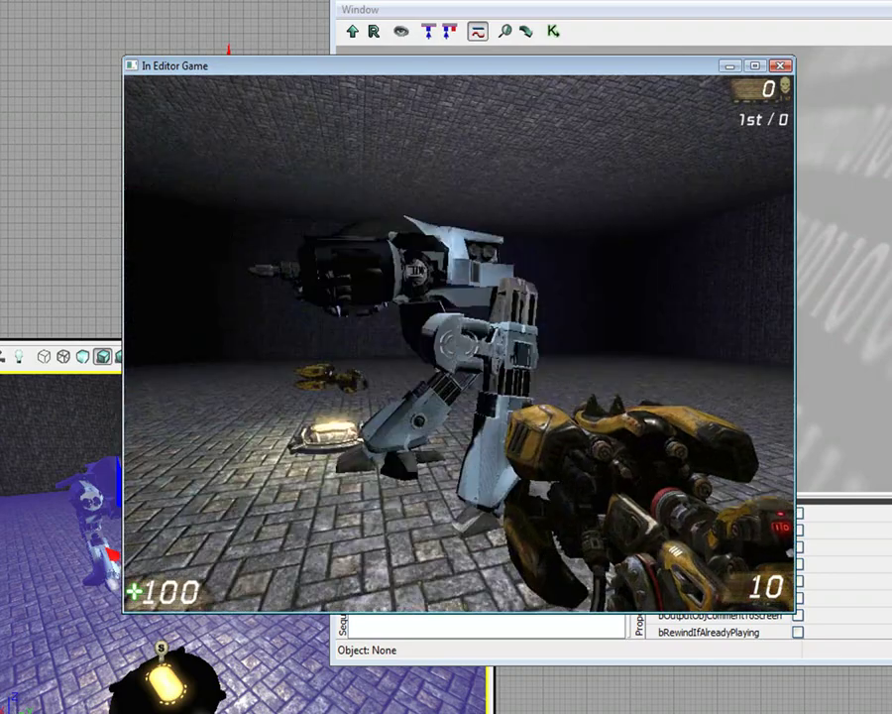
{"action": "key", "text": "w"}
{"action": "key", "text": "d"}
{"action": "key", "text": "s"}
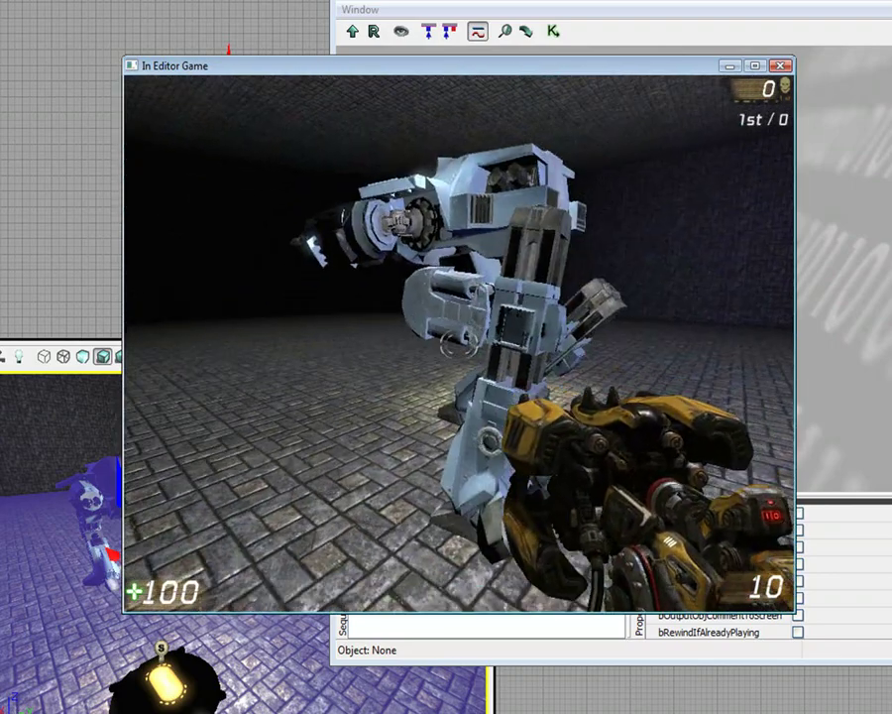
{"action": "key", "text": "d"}
{"action": "key", "text": "s"}
{"action": "key", "text": "a"}
{"action": "key", "text": "d"}
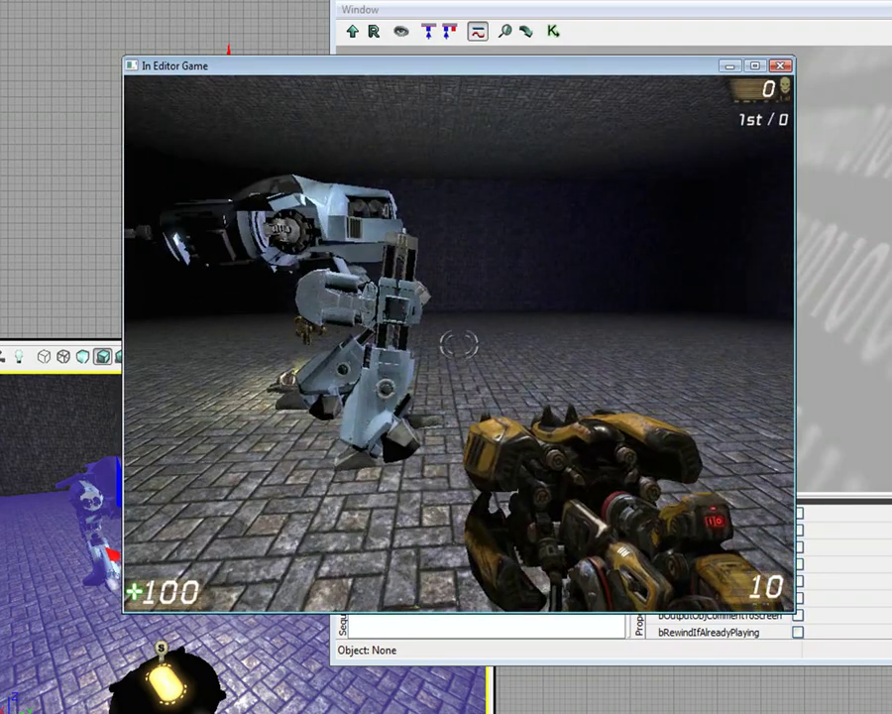
{"action": "key", "text": "a"}
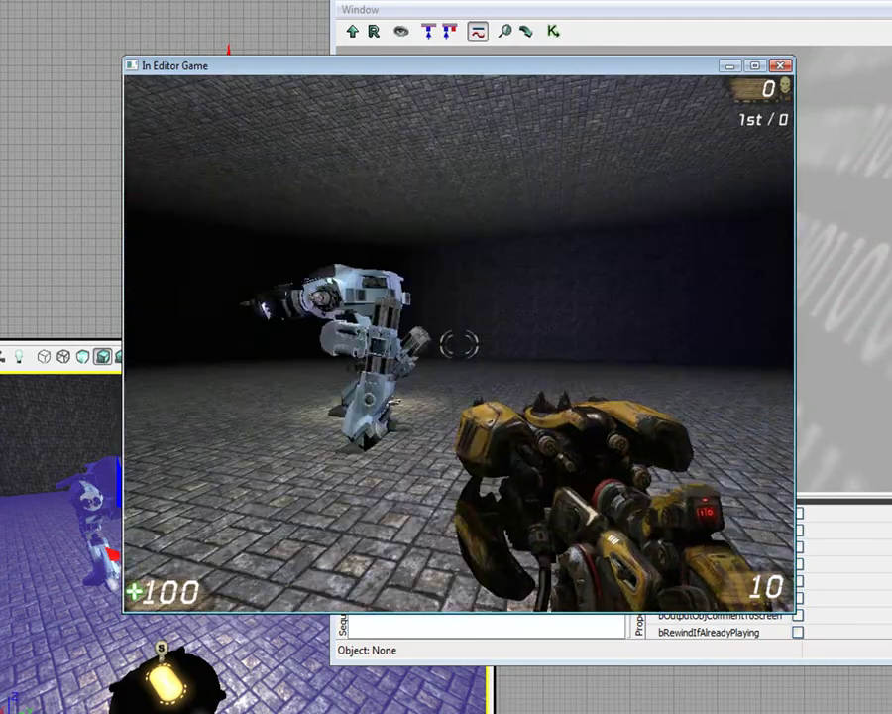
{"action": "key", "text": "s"}
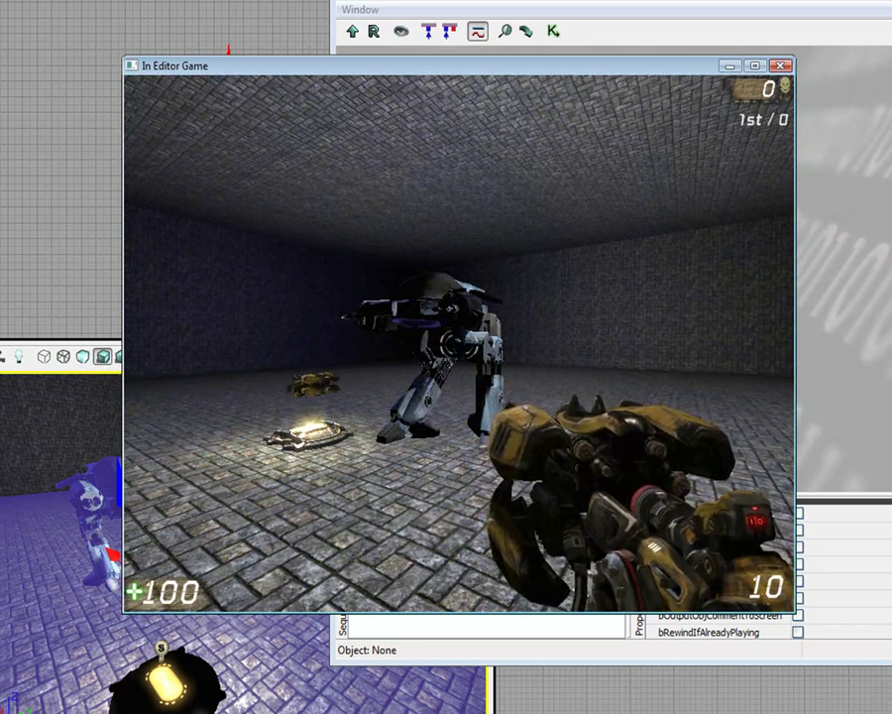
{"action": "key", "text": "Escape"}
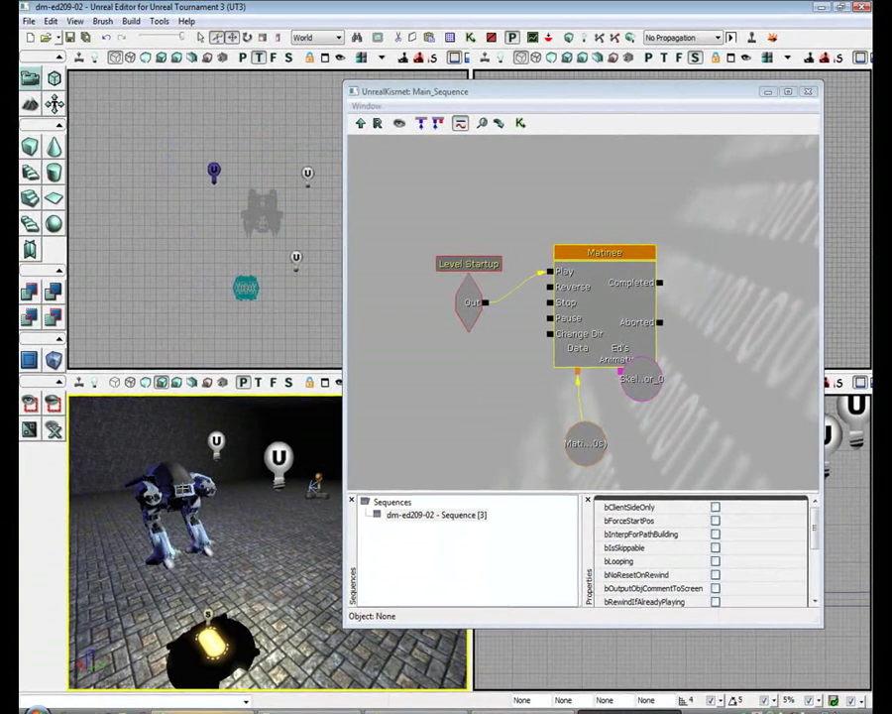
Move the SkeletalMeshActor variable below the Matinee's Ed'sAnimation connector and review the Matinee node's properties.
{"action": "left_click", "coordinate": [641, 380]}
{"action": "left_click_drag", "start_coordinate": [649, 393], "coordinate": [657, 448], "text": "ctrl"}
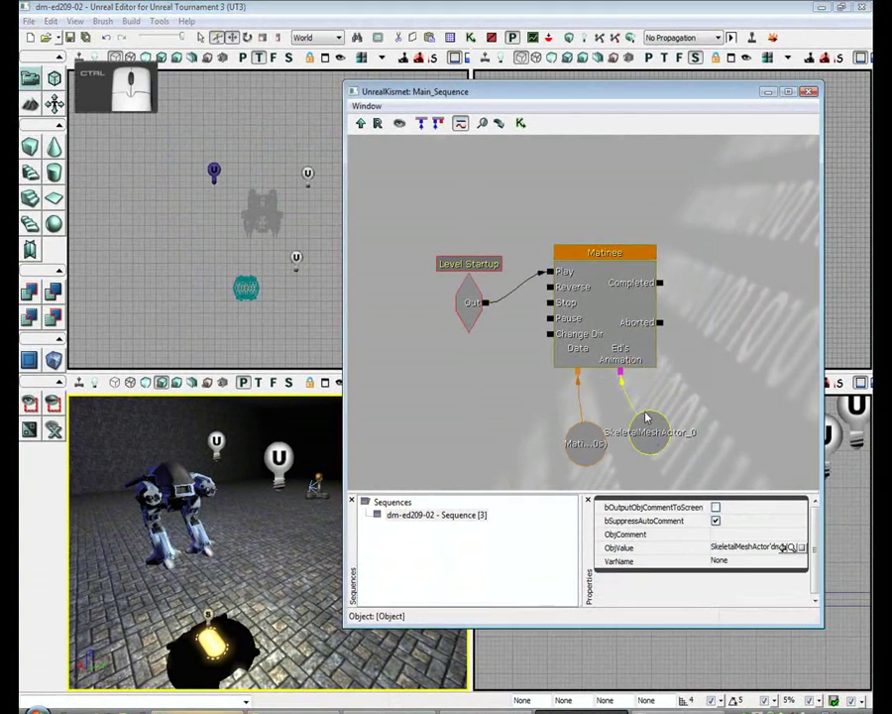
{"action": "left_click", "coordinate": [636, 343]}
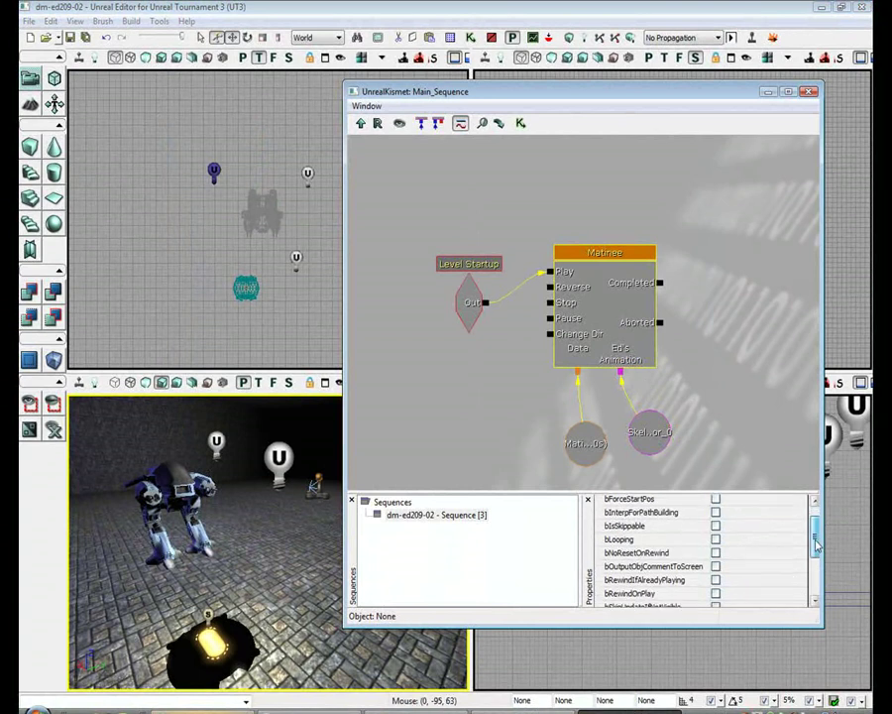
{"action": "left_click_drag", "start_coordinate": [814, 542], "coordinate": [818, 590]}
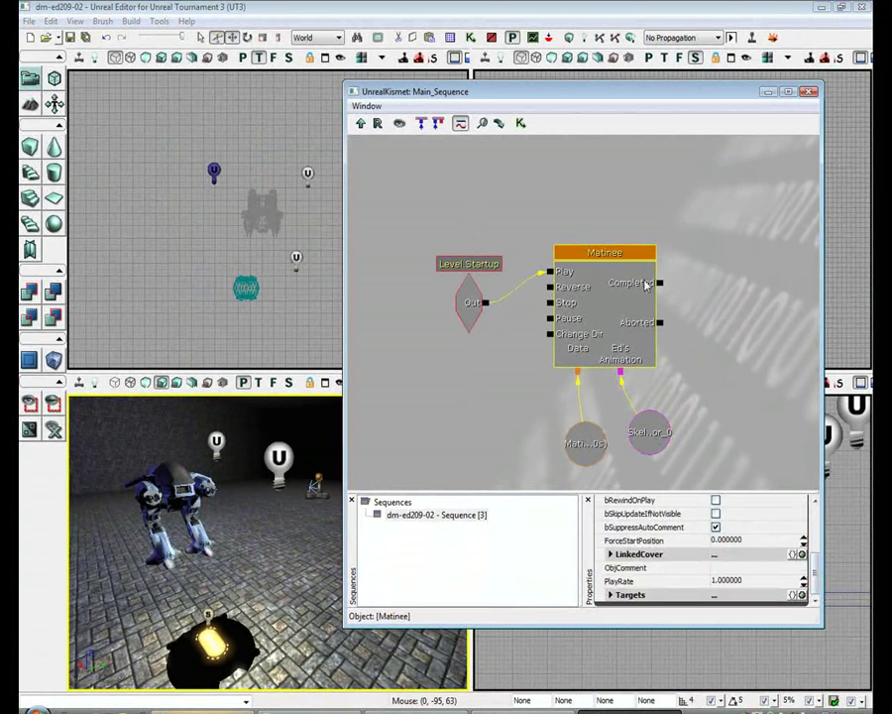
{"action": "left_click_drag", "start_coordinate": [659, 284], "coordinate": [783, 276]}
{"action": "right_click", "coordinate": [714, 258]}
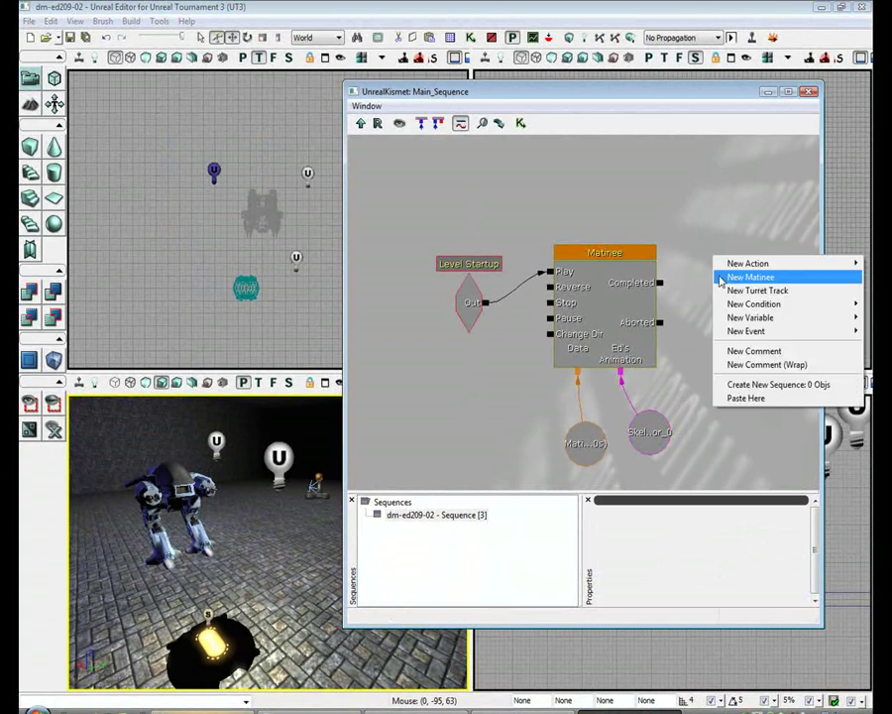
{"action": "mouse_move", "coordinate": [753, 263]}
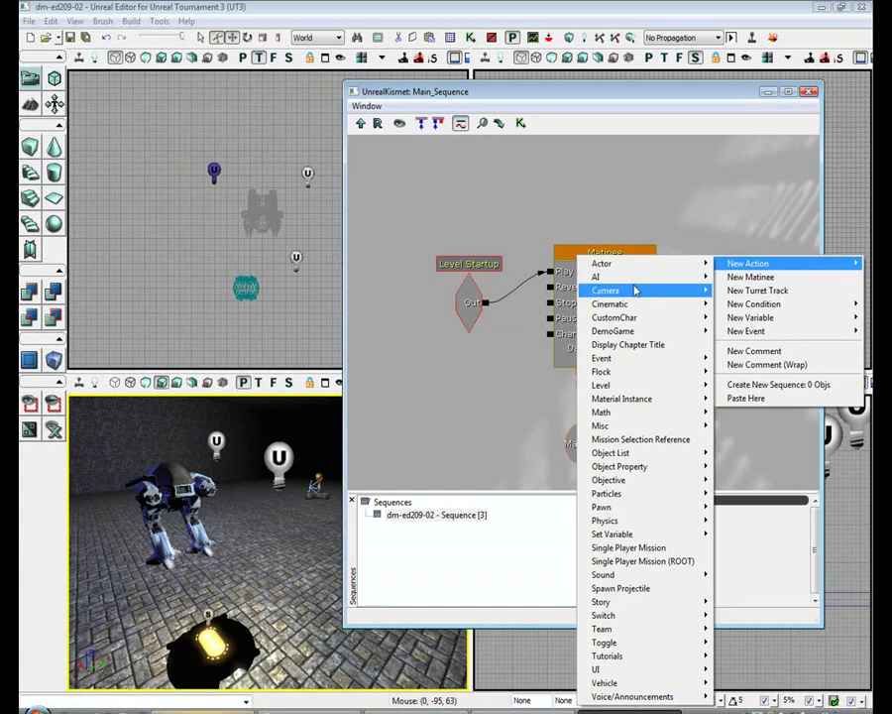
{"action": "mouse_move", "coordinate": [641, 361]}
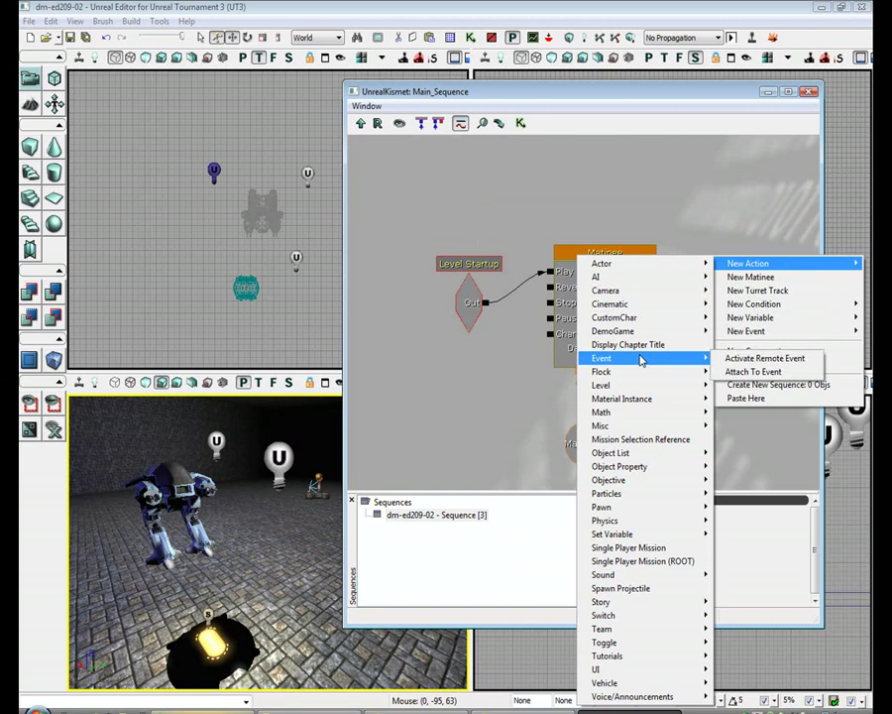
{"action": "mouse_move", "coordinate": [646, 523]}
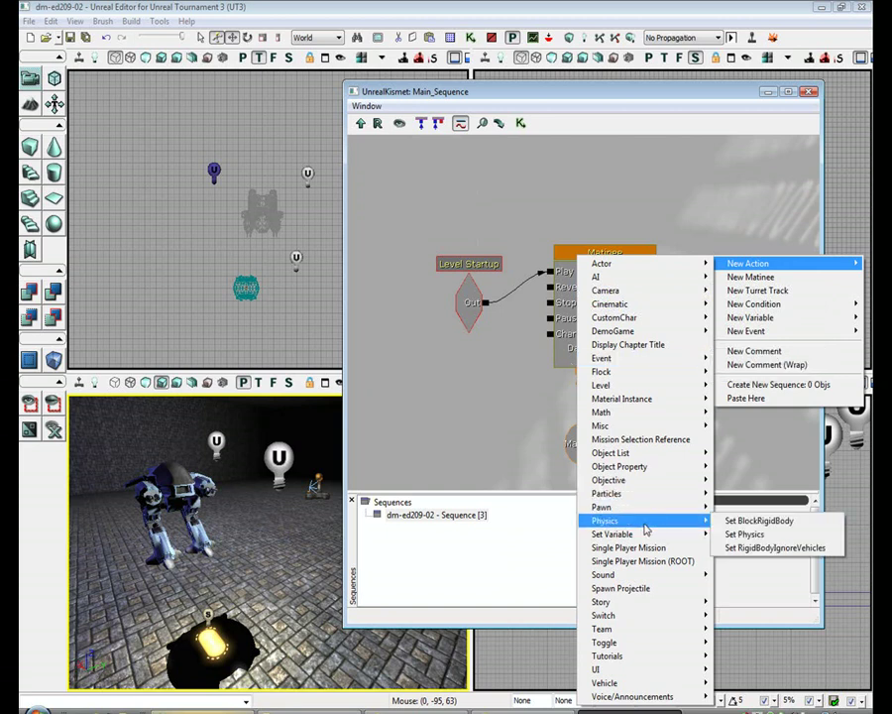
{"action": "mouse_move", "coordinate": [615, 605]}
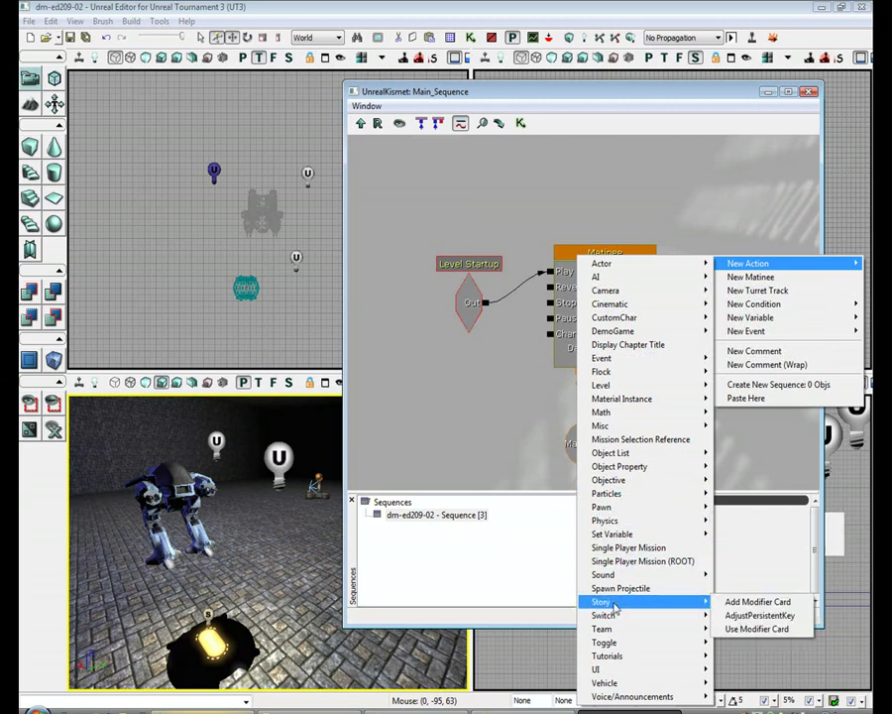
{"action": "left_click", "coordinate": [551, 448]}
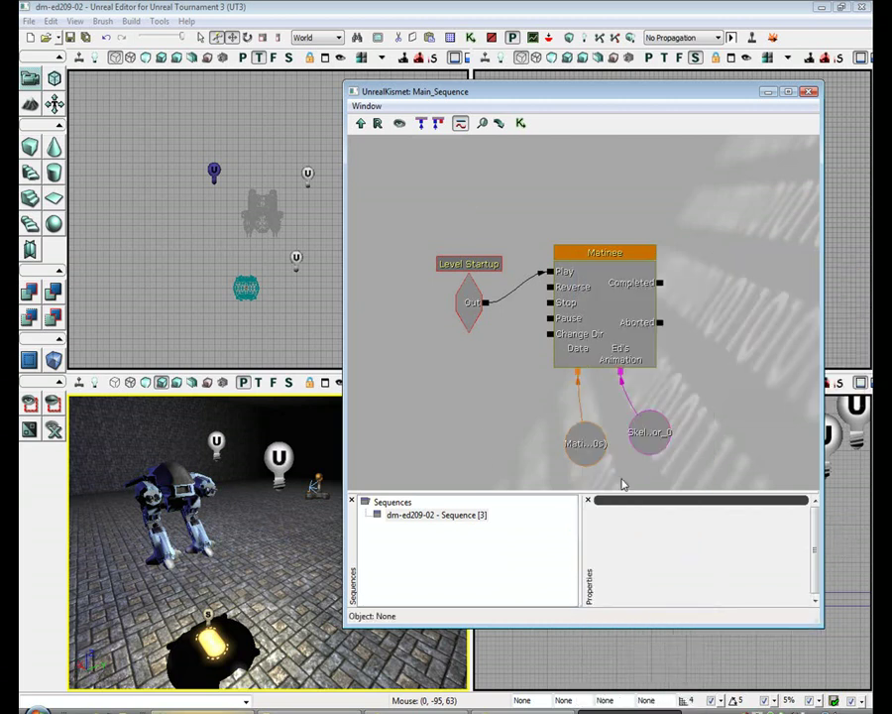
Enable bLooping on the Matinee node, test ED209's animation in game from the level floor, and exit the game.
{"action": "left_click", "coordinate": [577, 344]}
{"action": "left_click", "coordinate": [715, 561]}
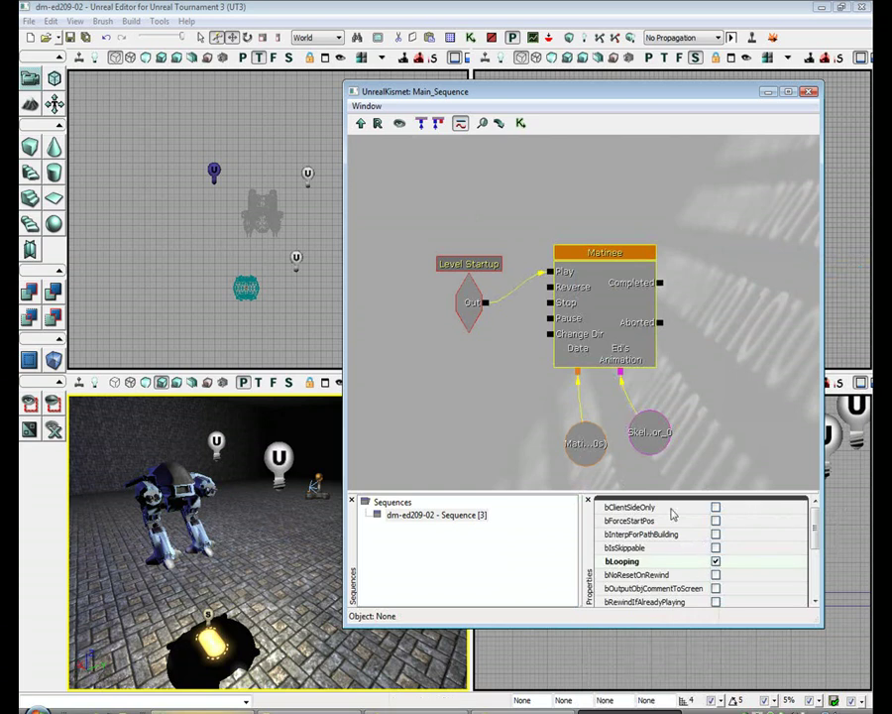
{"action": "right_click", "coordinate": [313, 285]}
{"action": "left_click", "coordinate": [357, 529]}
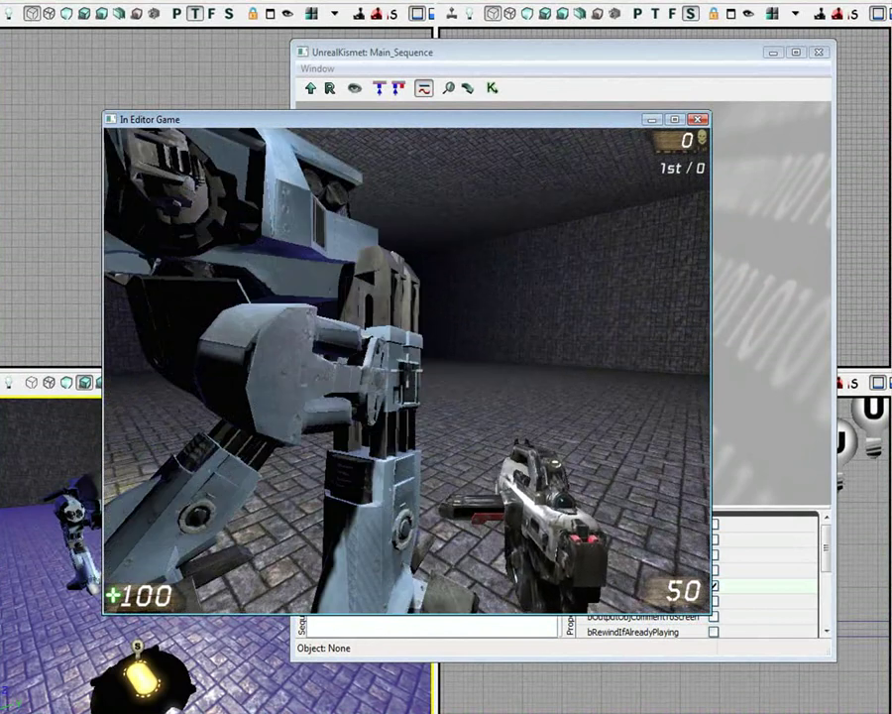
{"action": "key", "text": "7"}
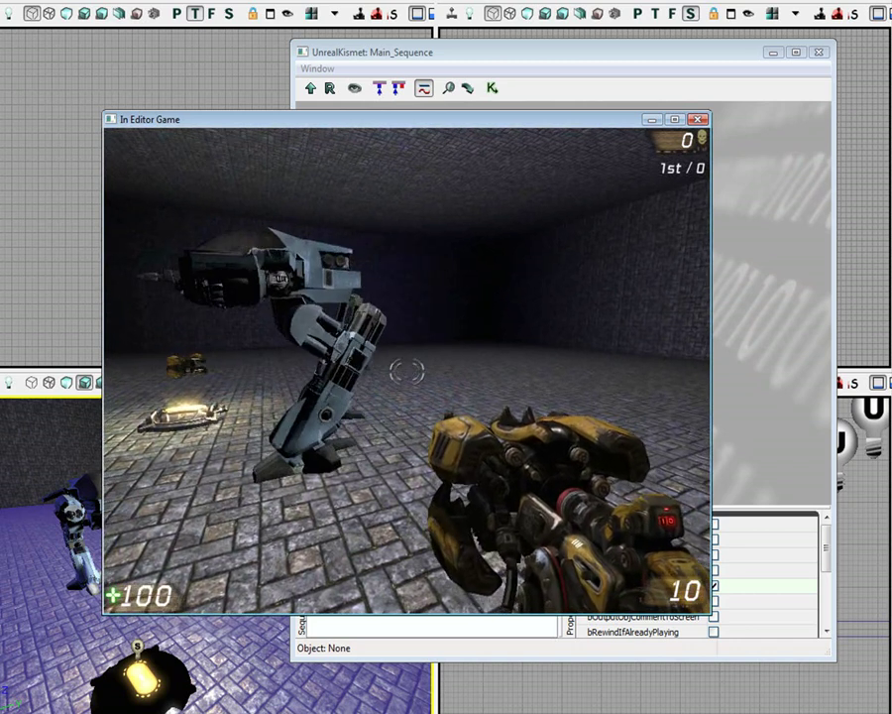
{"action": "key", "text": "Escape"}
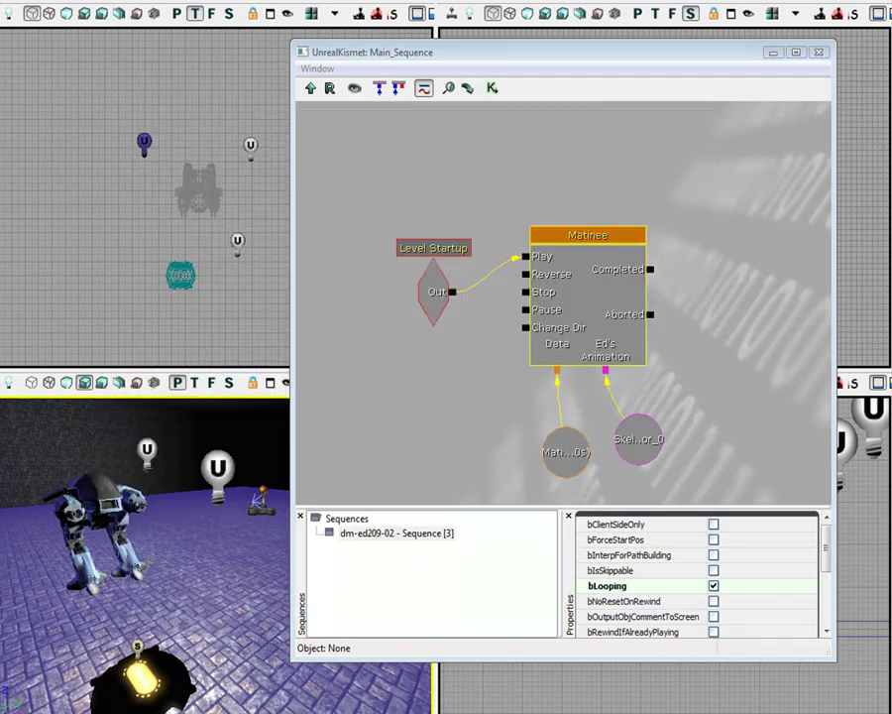
Open the Matinee, scrub to about 2.66 s past the end of edwalk, and inspect the sequence's start and end markers.
{"action": "double_click", "coordinate": [615, 253]}
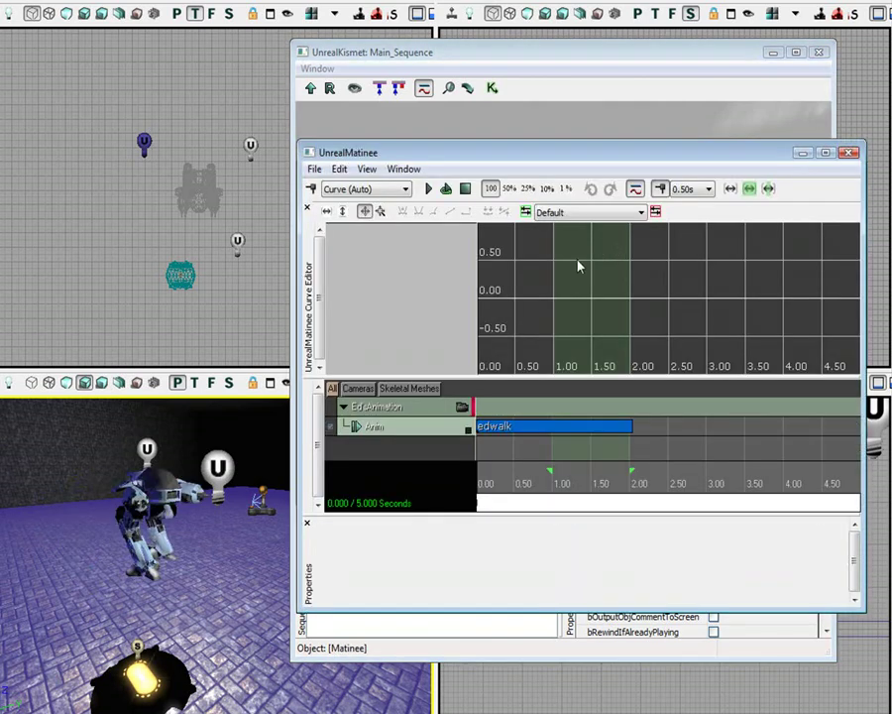
{"action": "left_click_drag", "start_coordinate": [661, 468], "coordinate": [706, 467]}
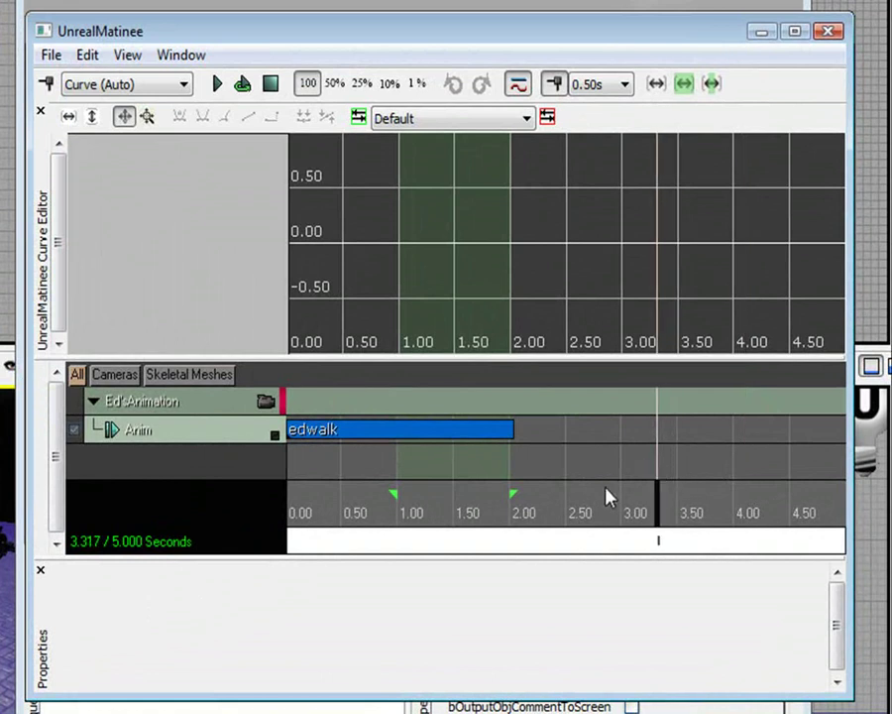
{"action": "left_click_drag", "start_coordinate": [605, 488], "coordinate": [584, 466]}
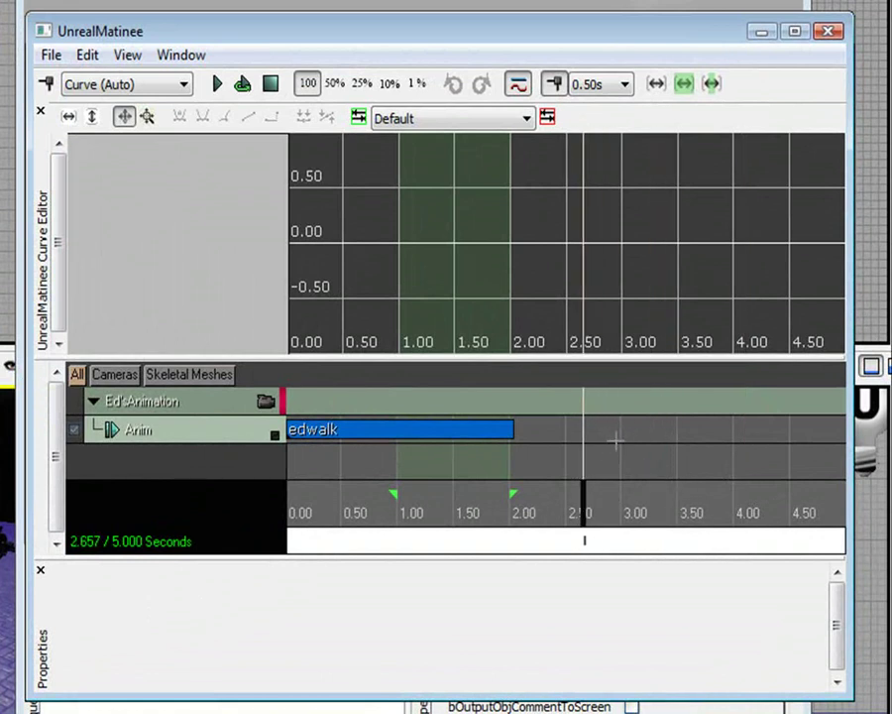
{"action": "scroll", "coordinate": [616, 439], "scroll_direction": "down", "scroll_amount": 5}
{"action": "scroll", "coordinate": [616, 438], "scroll_direction": "down", "scroll_amount": 2}
{"action": "scroll", "coordinate": [618, 438], "scroll_direction": "up", "scroll_amount": 3}
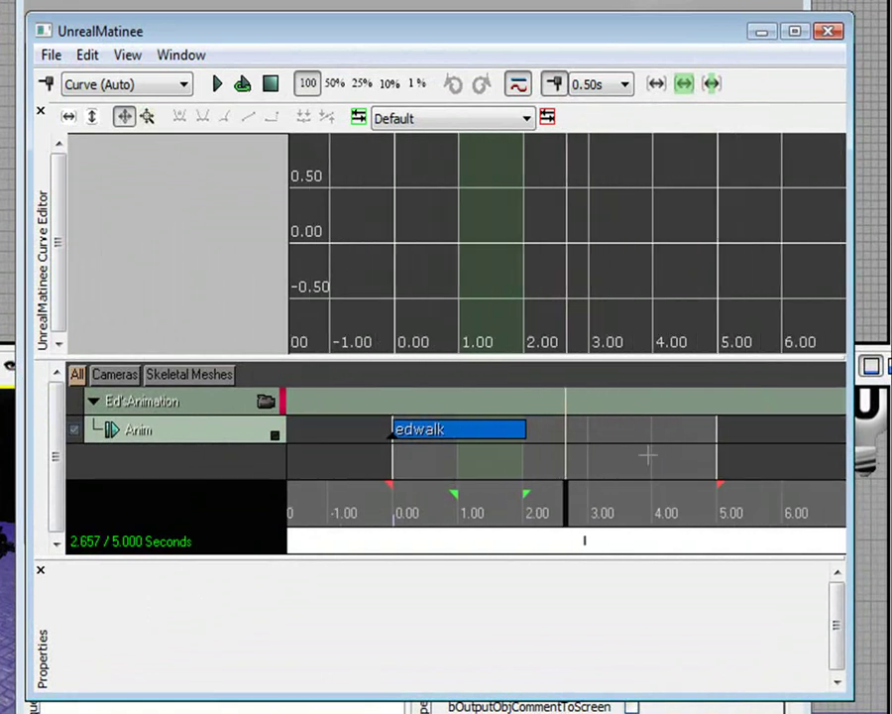
{"action": "scroll", "coordinate": [524, 496], "scroll_direction": "up", "scroll_amount": 2}
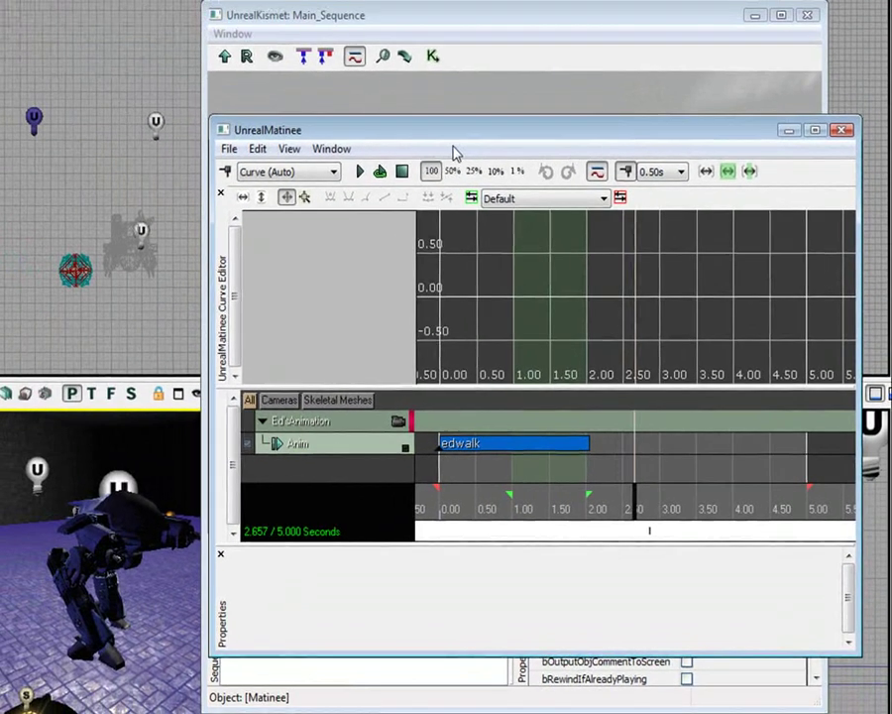
{"action": "left_click", "coordinate": [573, 89]}
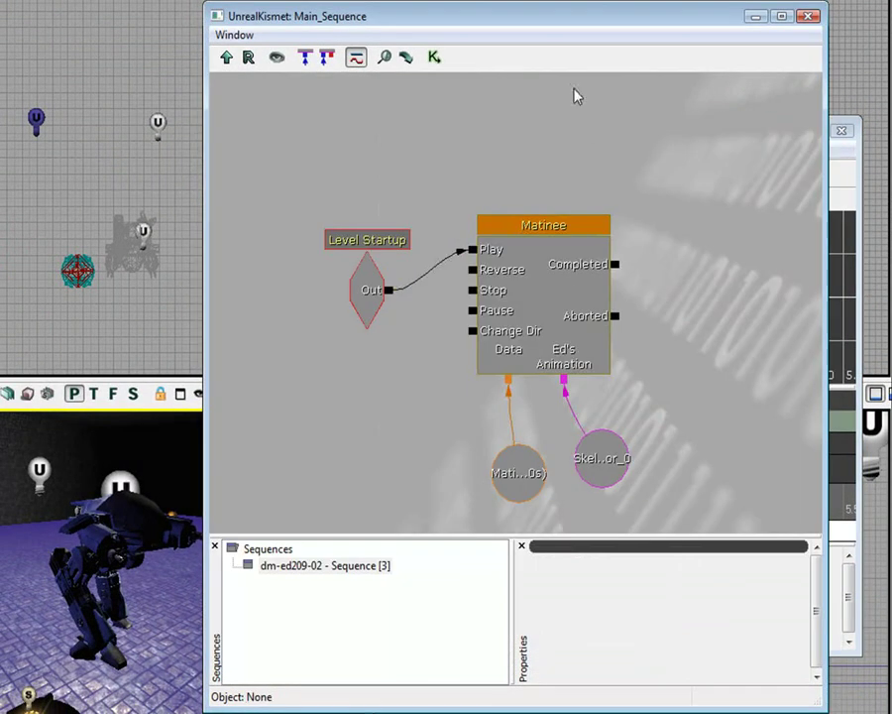
{"action": "left_click", "coordinate": [833, 244]}
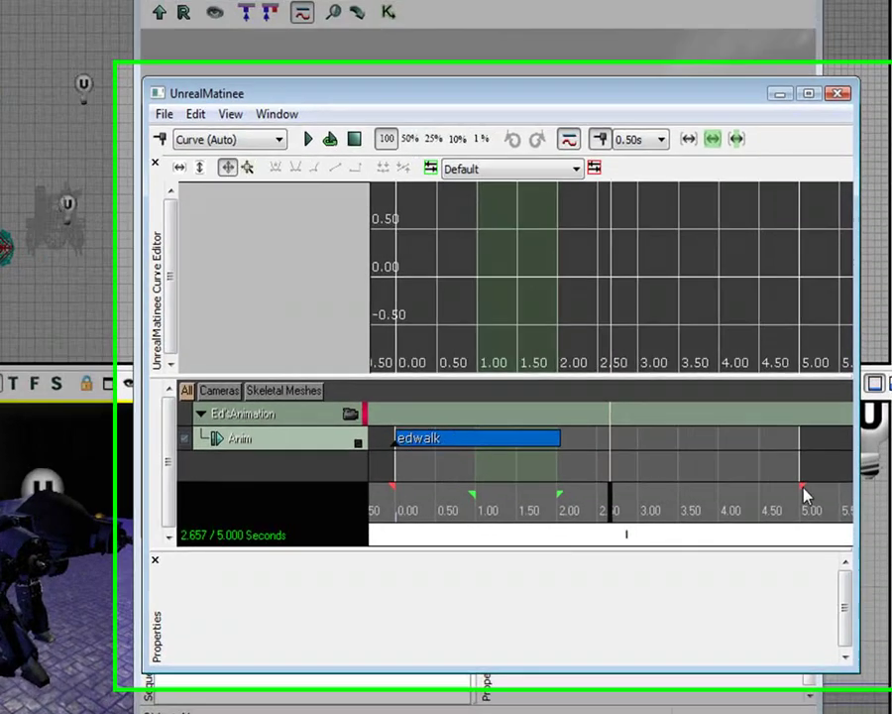
Try moving the Matinee's sequence end marker to 3.0 s and return it to 5.0 s.
{"action": "left_click", "coordinate": [809, 491]}
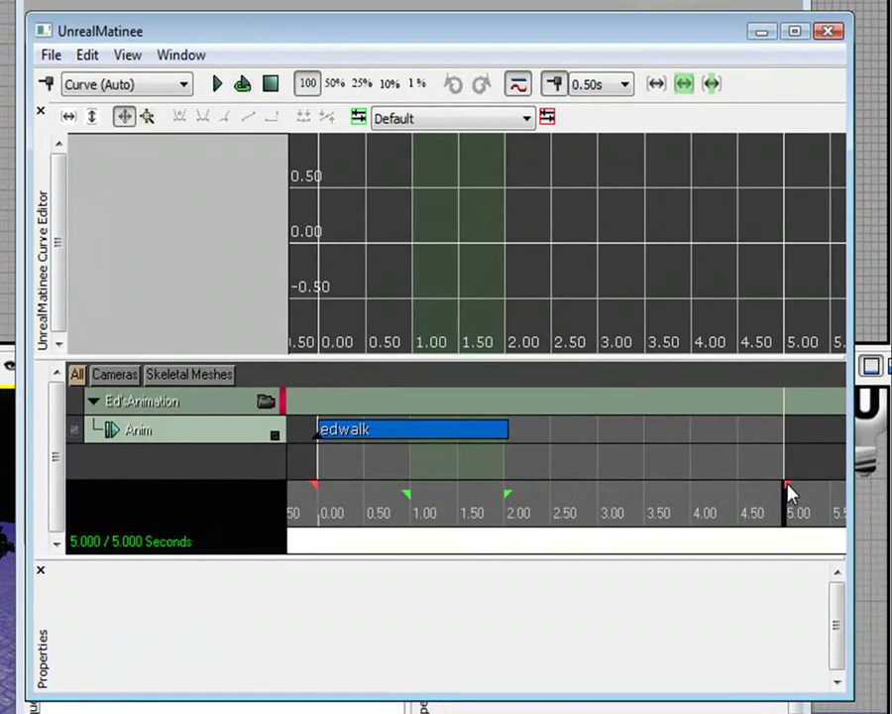
{"action": "left_click_drag", "start_coordinate": [791, 496], "coordinate": [615, 492]}
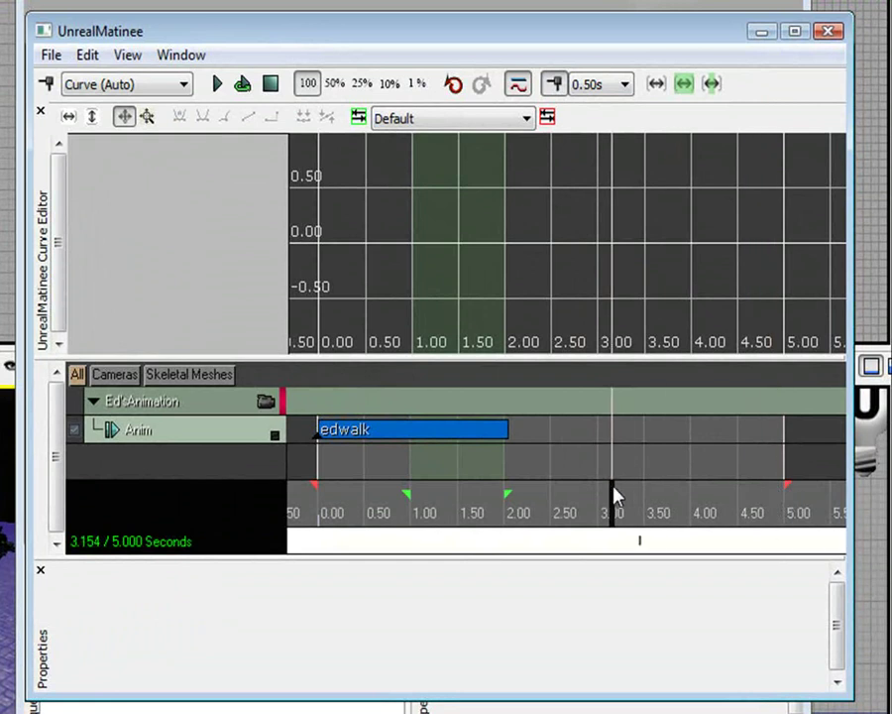
{"action": "left_click", "coordinate": [788, 489]}
{"action": "left_click_drag", "start_coordinate": [788, 490], "coordinate": [619, 486]}
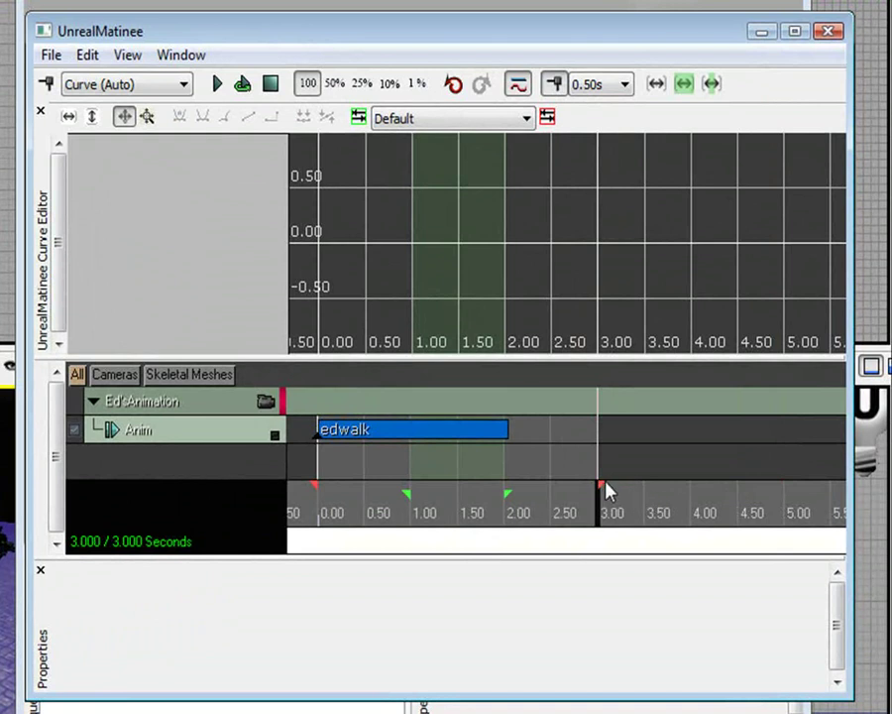
{"action": "left_click_drag", "start_coordinate": [610, 493], "coordinate": [802, 496]}
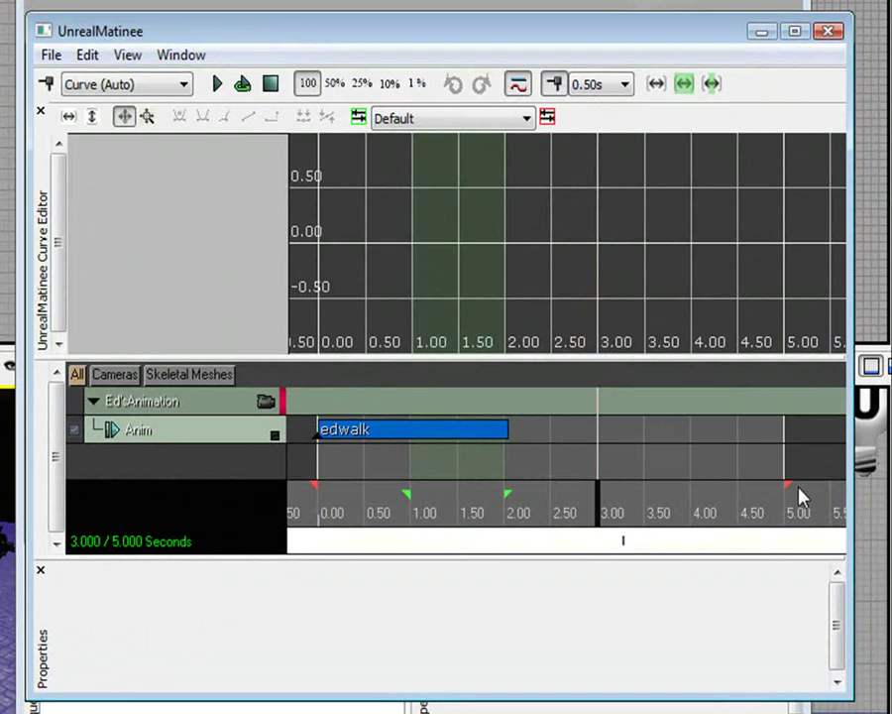
Shorten the Matinee sequence to 2.5 s and close the Matinee editor.
{"action": "left_click_drag", "start_coordinate": [801, 497], "coordinate": [553, 488]}
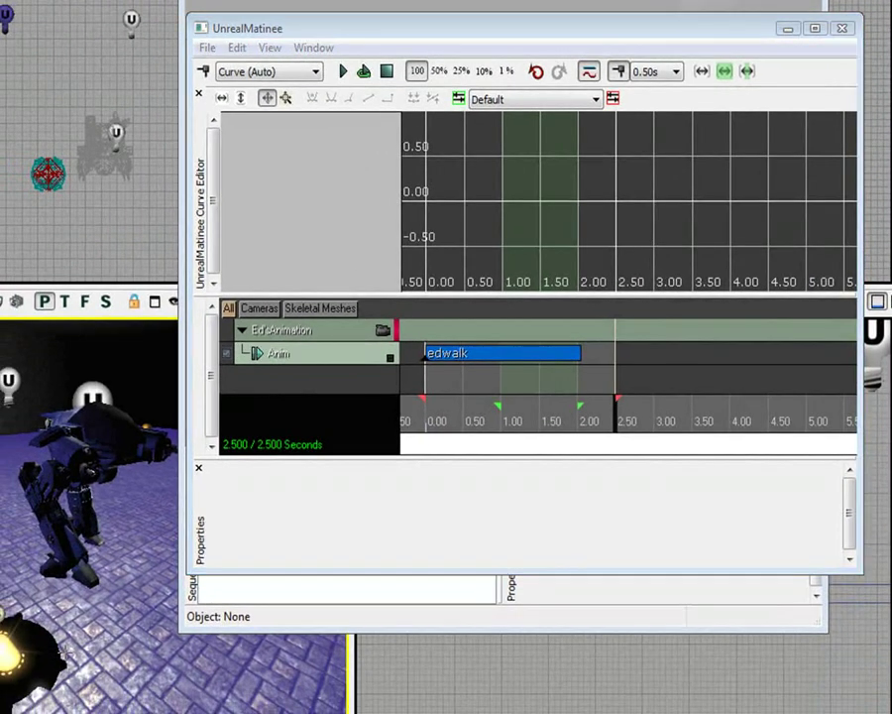
{"action": "right_click", "coordinate": [67, 289]}
{"action": "left_click", "coordinate": [116, 615]}
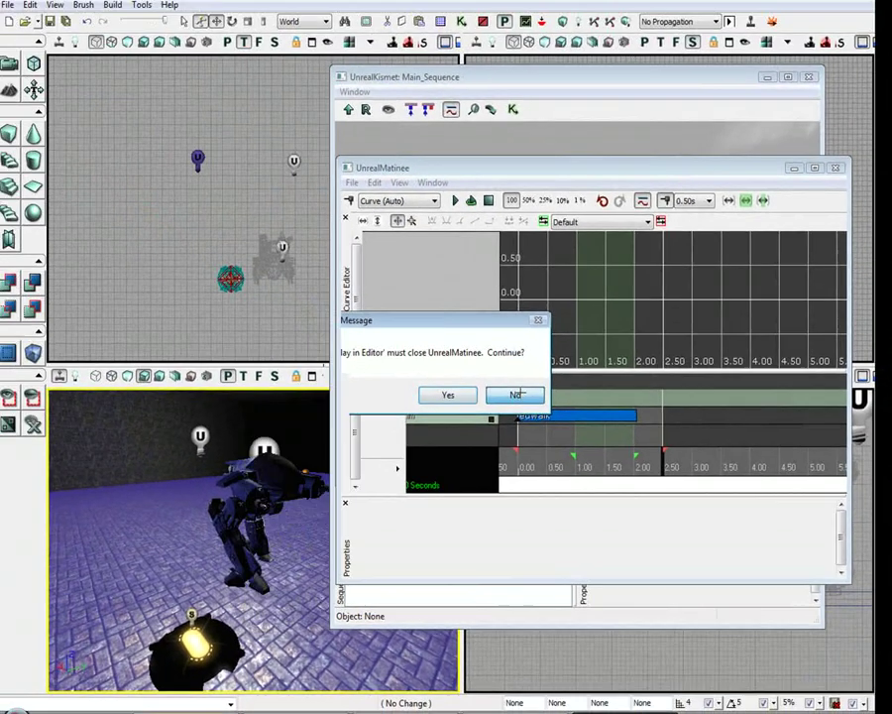
{"action": "left_click", "coordinate": [518, 394]}
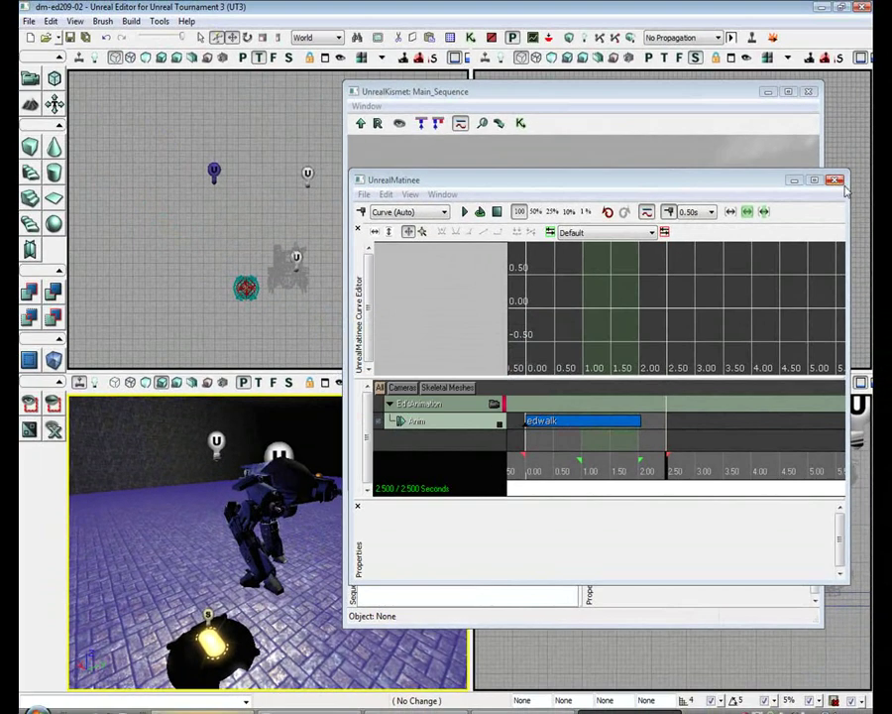
{"action": "left_click", "coordinate": [833, 167]}
Play the level from near ED209, watch how its walk animation repeats, and exit the game.
{"action": "right_click", "coordinate": [247, 260]}
{"action": "left_click", "coordinate": [307, 510]}
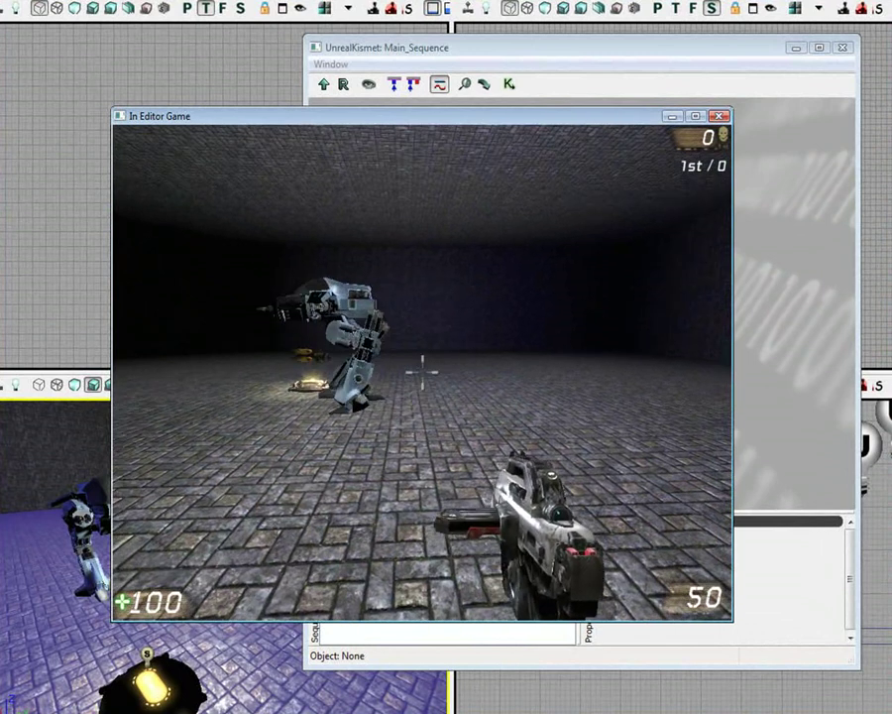
{"action": "key", "text": "Escape"}
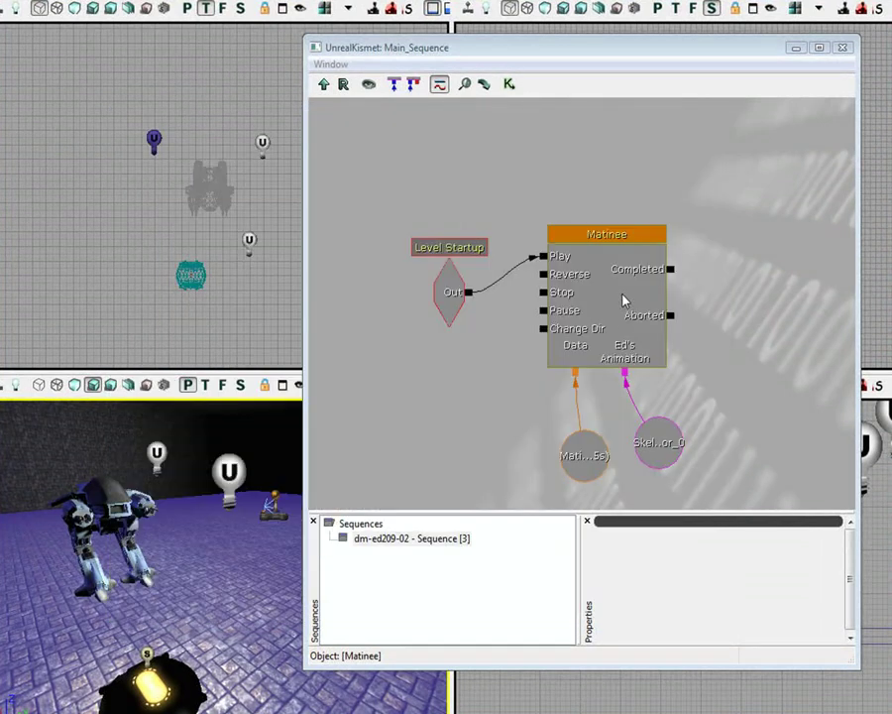
Reopen the Matinee, extend the sequence end to 4.0 s and return the time position to 0.00 s.
{"action": "double_click", "coordinate": [624, 299]}
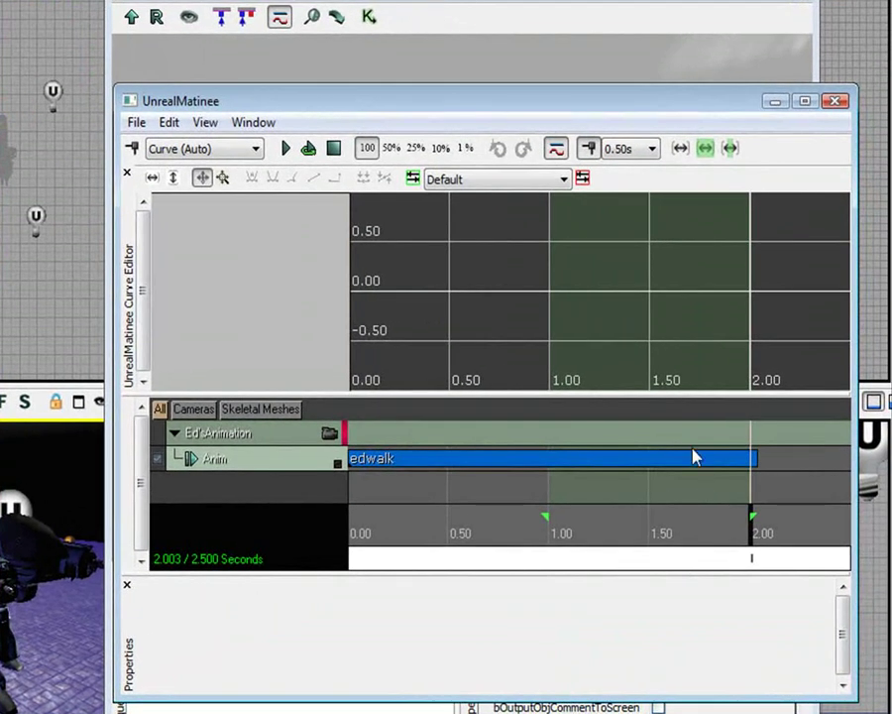
{"action": "scroll", "coordinate": [759, 425], "scroll_direction": "down", "scroll_amount": 3}
{"action": "scroll", "coordinate": [666, 471], "scroll_direction": "down", "scroll_amount": 3}
{"action": "scroll", "coordinate": [657, 475], "scroll_direction": "up", "scroll_amount": 2}
{"action": "scroll", "coordinate": [653, 482], "scroll_direction": "up", "scroll_amount": 2}
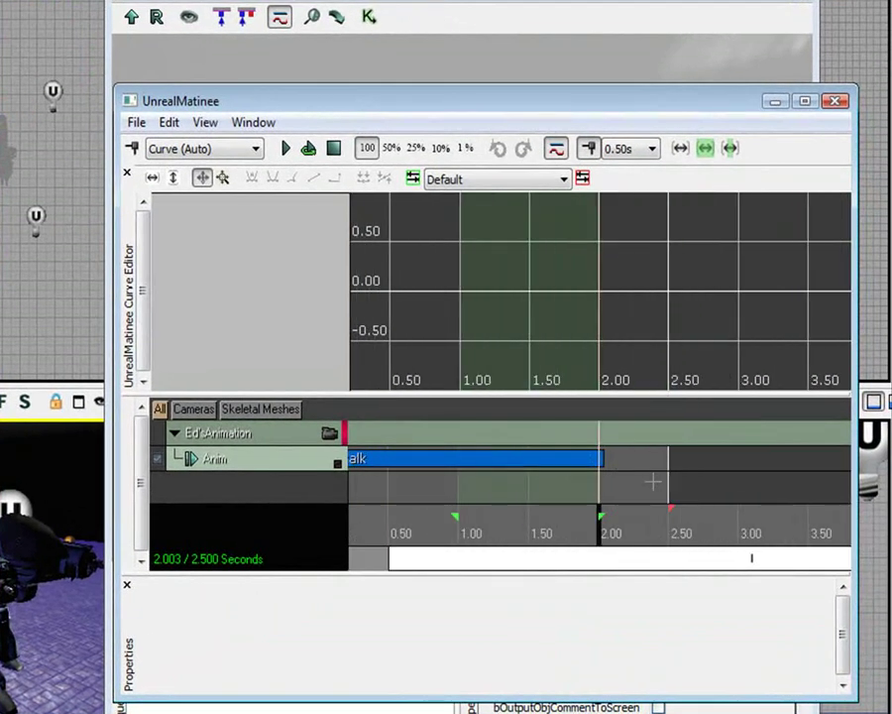
{"action": "scroll", "coordinate": [654, 482], "scroll_direction": "down", "scroll_amount": 2}
{"action": "scroll", "coordinate": [637, 511], "scroll_direction": "up", "scroll_amount": 2}
{"action": "scroll", "coordinate": [638, 511], "scroll_direction": "down", "scroll_amount": 3}
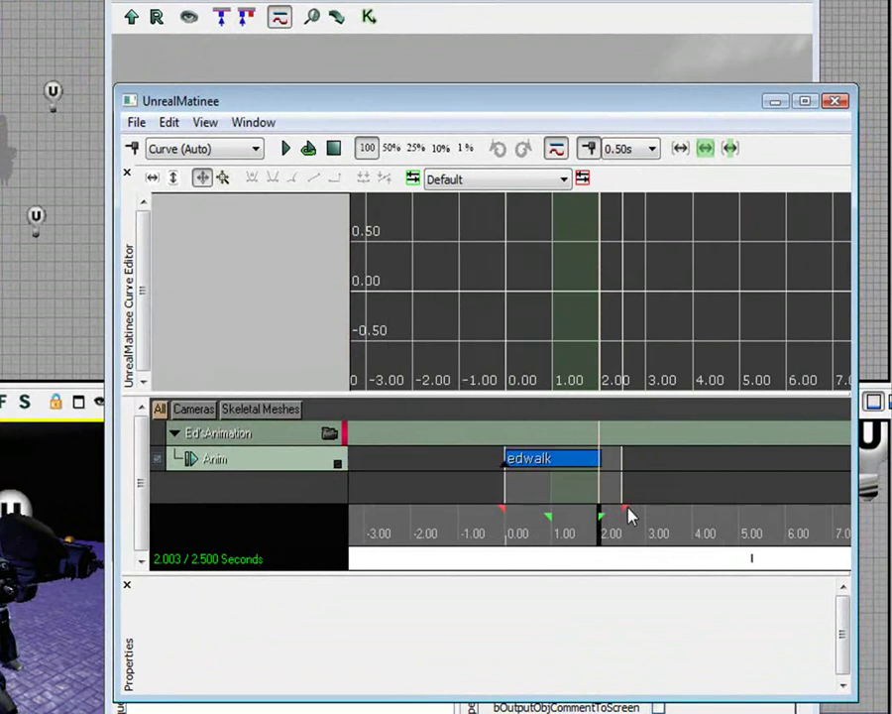
{"action": "mouse_move", "coordinate": [616, 512]}
{"action": "left_mouse_down"}
{"action": "mouse_move", "coordinate": [779, 521]}
{"action": "mouse_move", "coordinate": [651, 513]}
{"action": "mouse_move", "coordinate": [687, 527]}
{"action": "mouse_move", "coordinate": [846, 529]}
{"action": "mouse_move", "coordinate": [666, 527]}
{"action": "mouse_move", "coordinate": [701, 533]}
{"action": "left_mouse_up"}
{"action": "left_click_drag", "start_coordinate": [507, 516], "coordinate": [496, 515]}
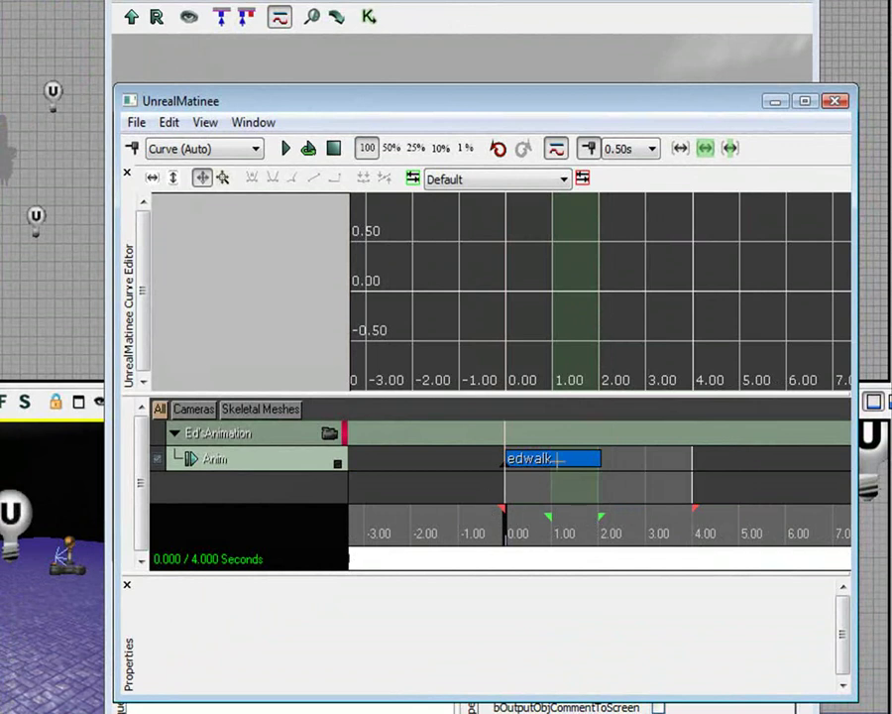
Duplicate the Anim track with its edwalk key in the Ed'sAnimation group and set the duplicated key to looping.
{"action": "left_click", "coordinate": [561, 458]}
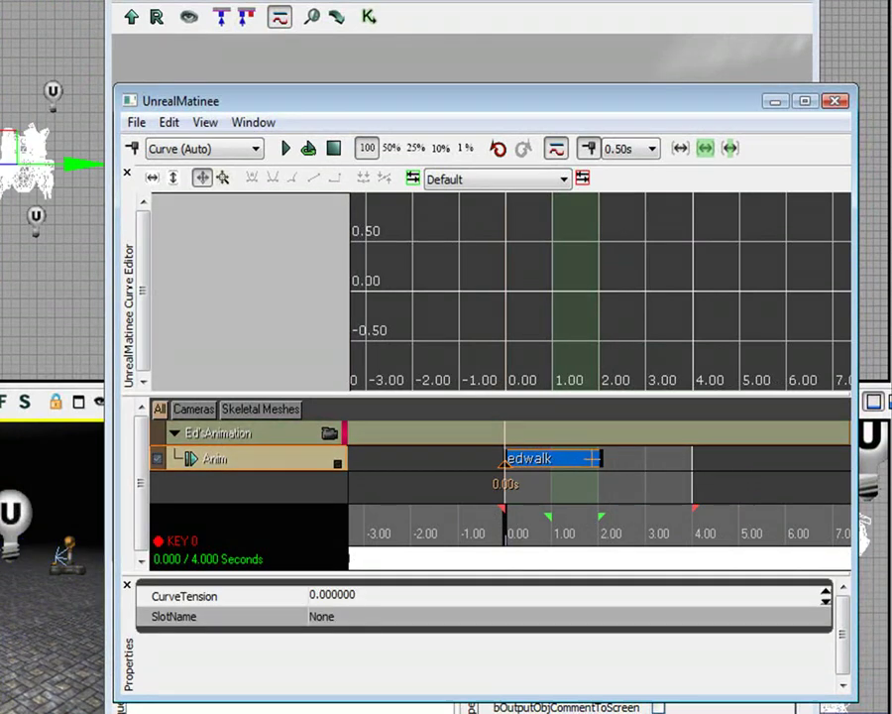
{"action": "key", "text": "ctrl+v"}
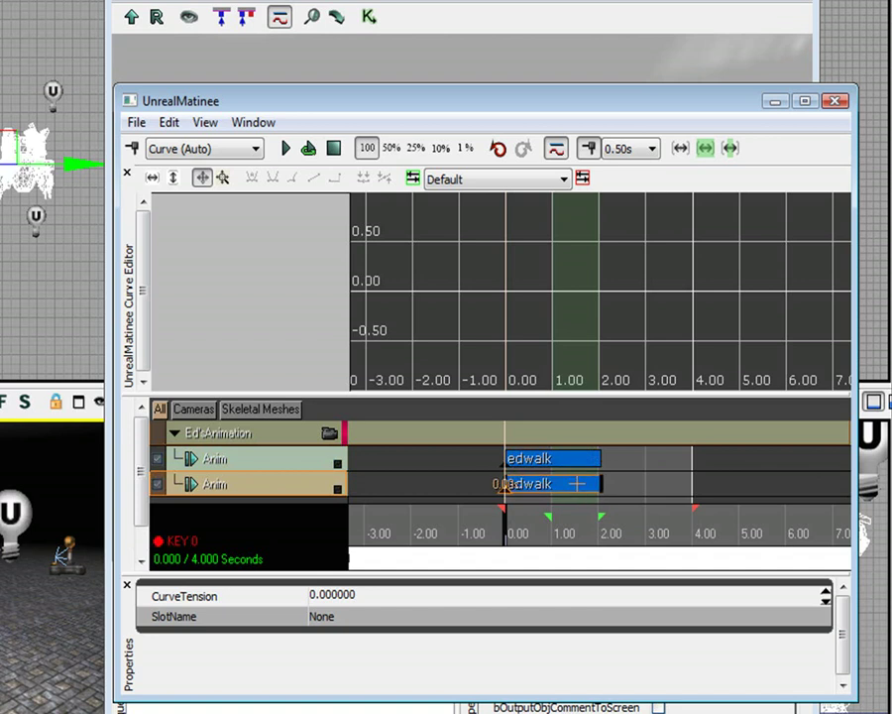
{"action": "right_click", "coordinate": [595, 484]}
{"action": "left_click", "coordinate": [635, 481]}
{"action": "right_click", "coordinate": [550, 485]}
{"action": "right_click", "coordinate": [520, 489]}
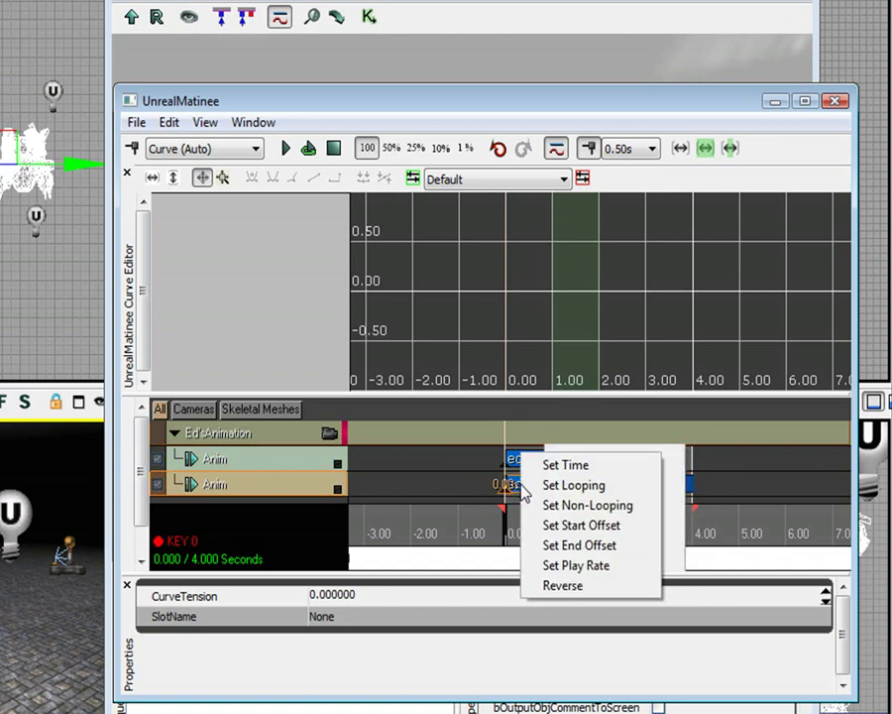
{"action": "left_click", "coordinate": [452, 476]}
Delete the edwalk key from the lower Anim track and select the edwalk key in the upper track.
{"action": "left_click", "coordinate": [539, 485]}
{"action": "left_click", "coordinate": [632, 490]}
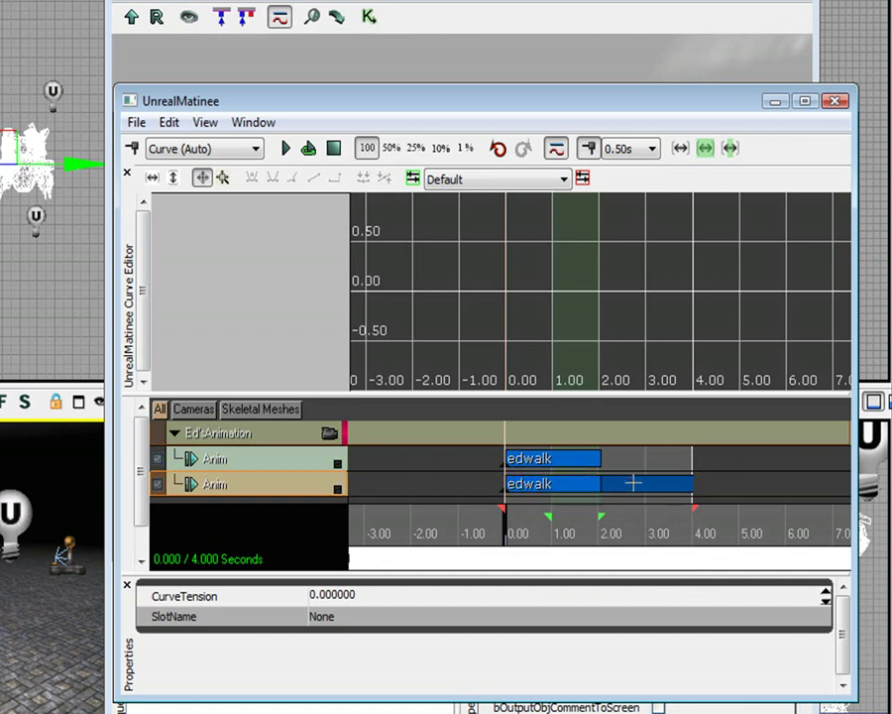
{"action": "left_click", "coordinate": [590, 482]}
{"action": "key", "text": "Delete"}
{"action": "left_click", "coordinate": [577, 457]}
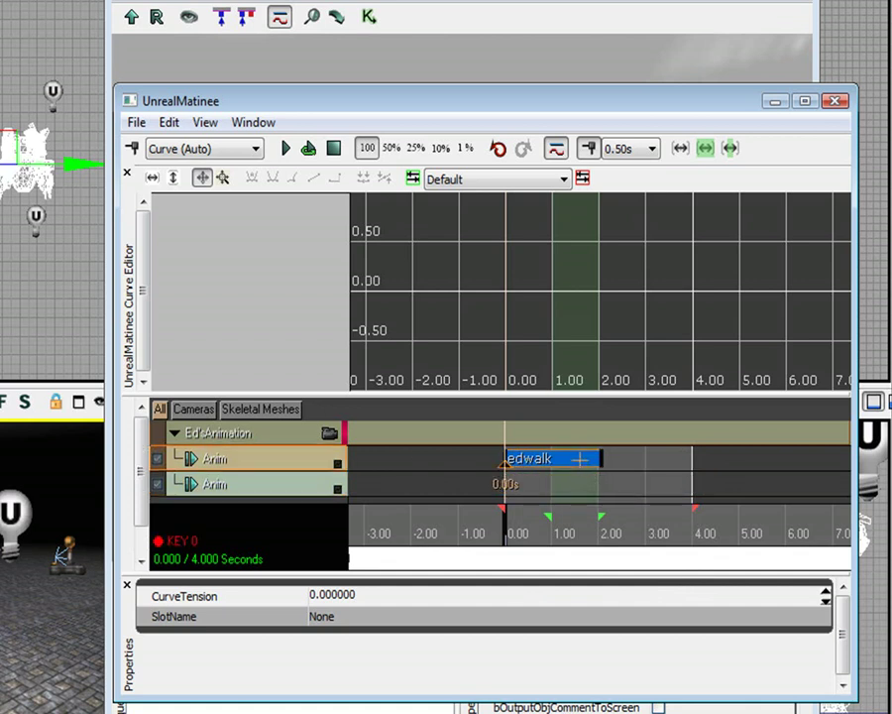
Set the edwalk key in the upper Anim track to non-looping and extend the sequence end to 5.0 s.
{"action": "right_click", "coordinate": [579, 459]}
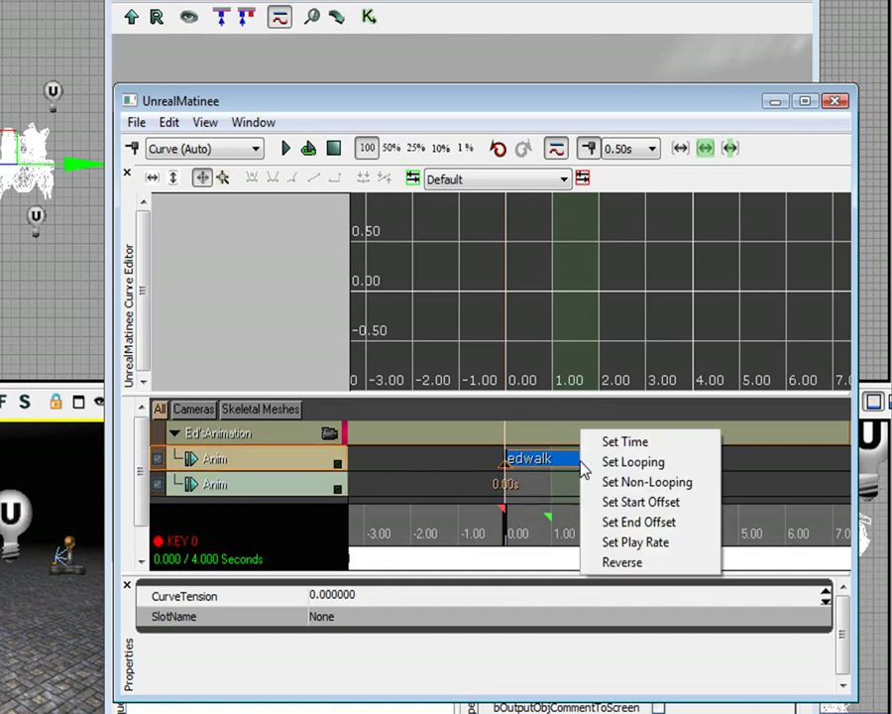
{"action": "left_click", "coordinate": [646, 482]}
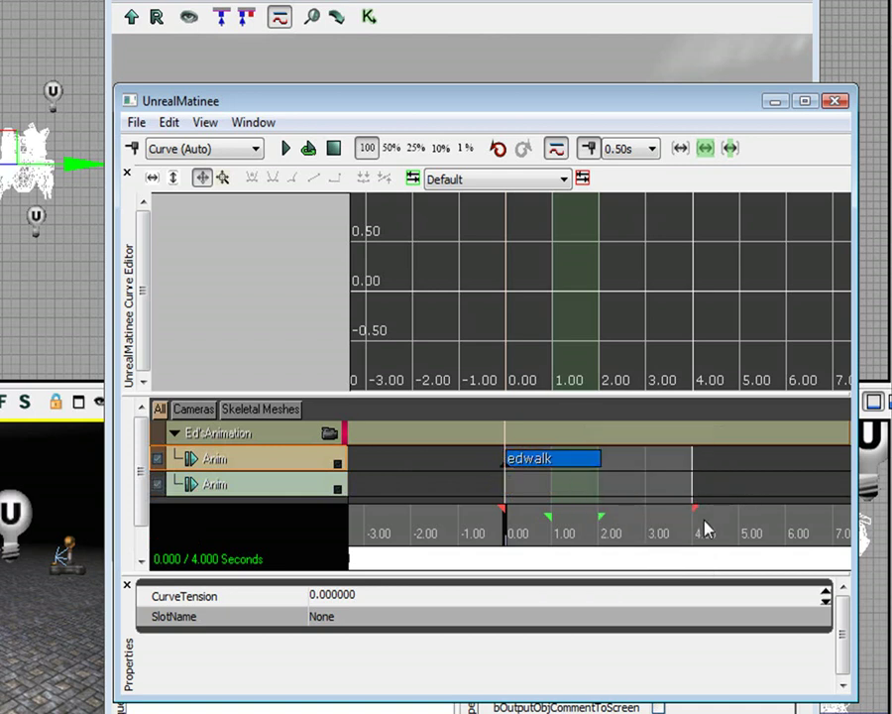
{"action": "left_click_drag", "start_coordinate": [701, 517], "coordinate": [750, 525]}
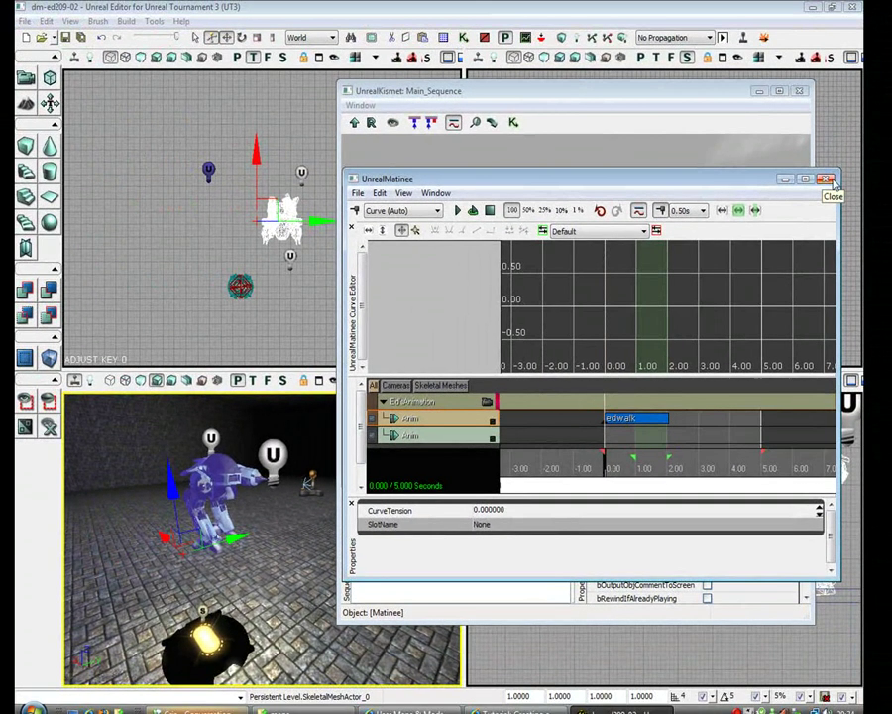
Close the Matinee and Kismet windows, deselect the ED209 mesh and face it from the front in the perspective view.
{"action": "left_click", "coordinate": [835, 102]}
{"action": "left_click", "coordinate": [800, 90]}
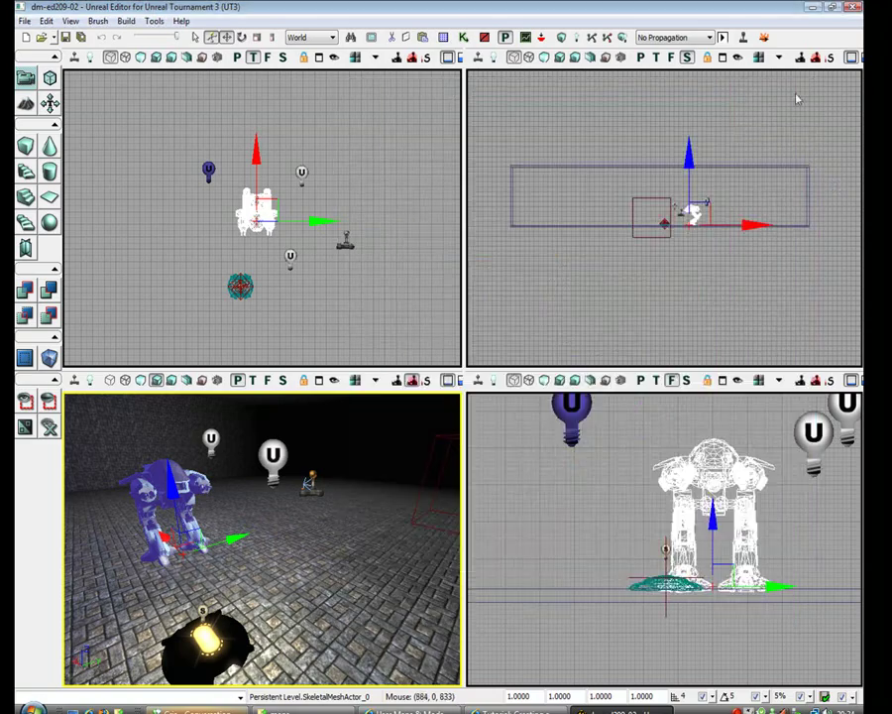
{"action": "left_click", "coordinate": [343, 281]}
{"action": "mouse_move", "coordinate": [253, 504]}
{"action": "left_mouse_down"}
{"action": "mouse_move", "coordinate": [203, 441]}
{"action": "mouse_move", "coordinate": [223, 555]}
{"action": "mouse_move", "coordinate": [213, 461]}
{"action": "mouse_move", "coordinate": [283, 490]}
{"action": "mouse_move", "coordinate": [243, 515]}
{"action": "left_mouse_up"}
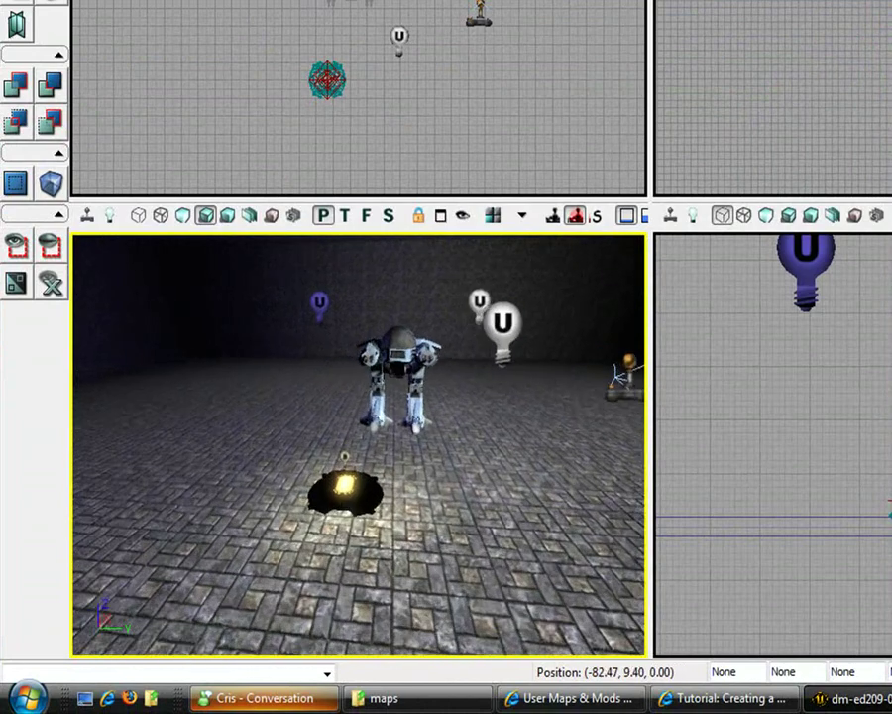
{"action": "left_click_drag", "start_coordinate": [429, 436], "coordinate": [392, 441]}
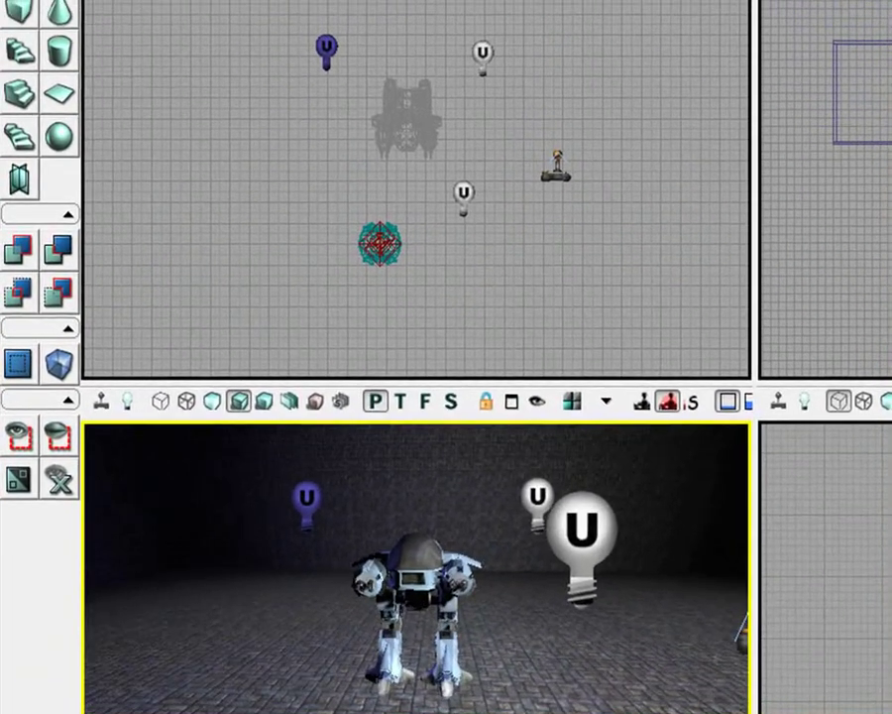
{"action": "left_click_drag", "start_coordinate": [535, 570], "coordinate": [540, 610]}
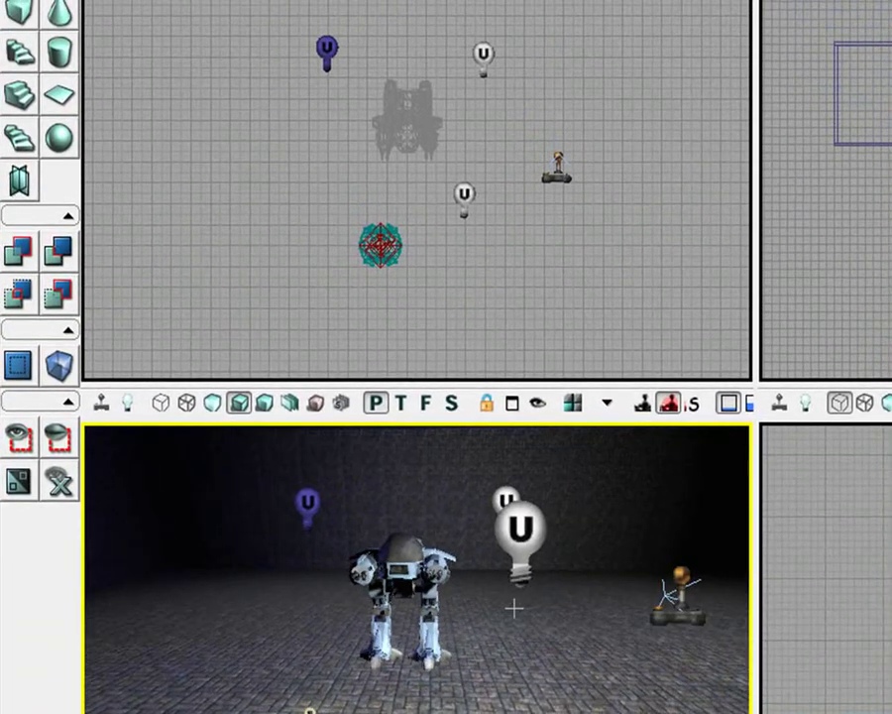